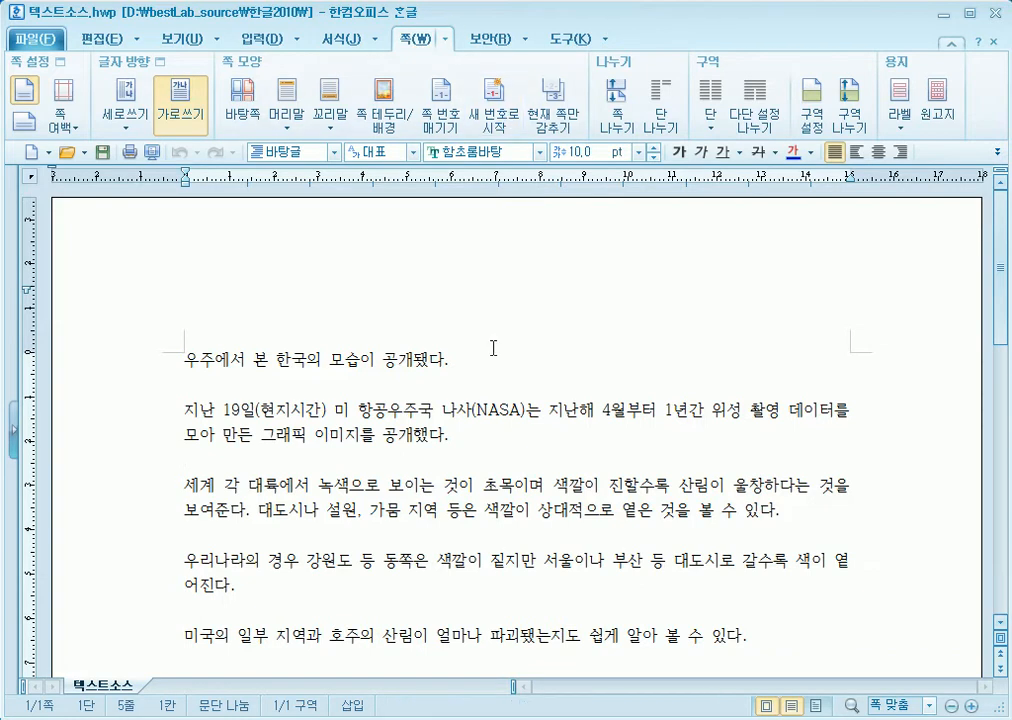
key("ctrl+shift+d")
left_click_drag(380, 18, 476, 57)
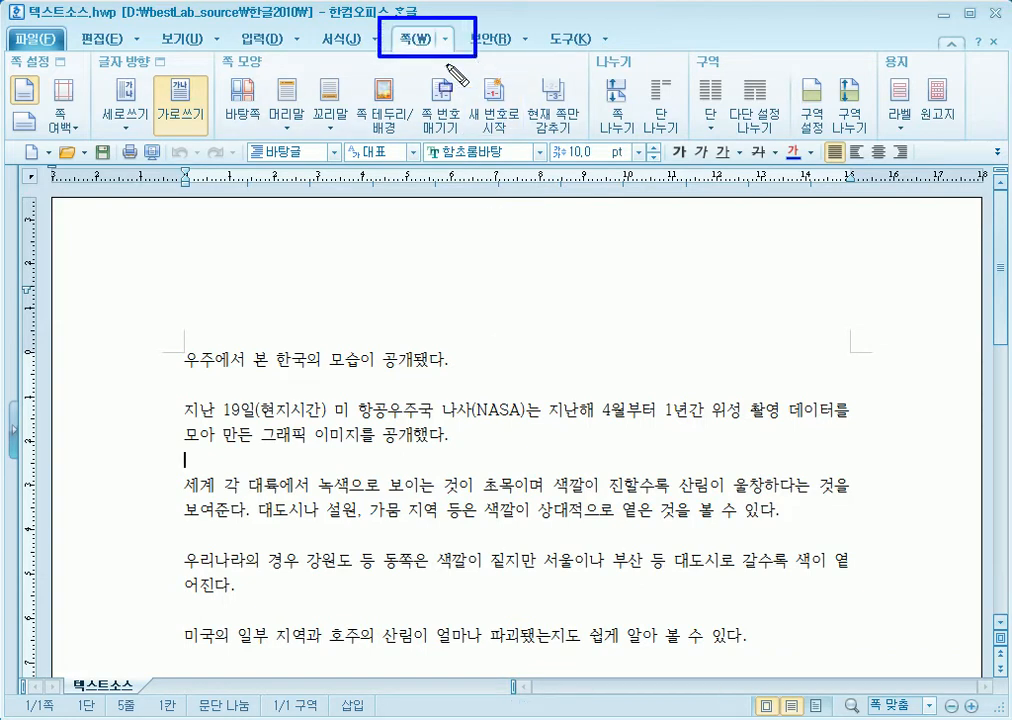
left_click_drag(209, 51, 279, 71)
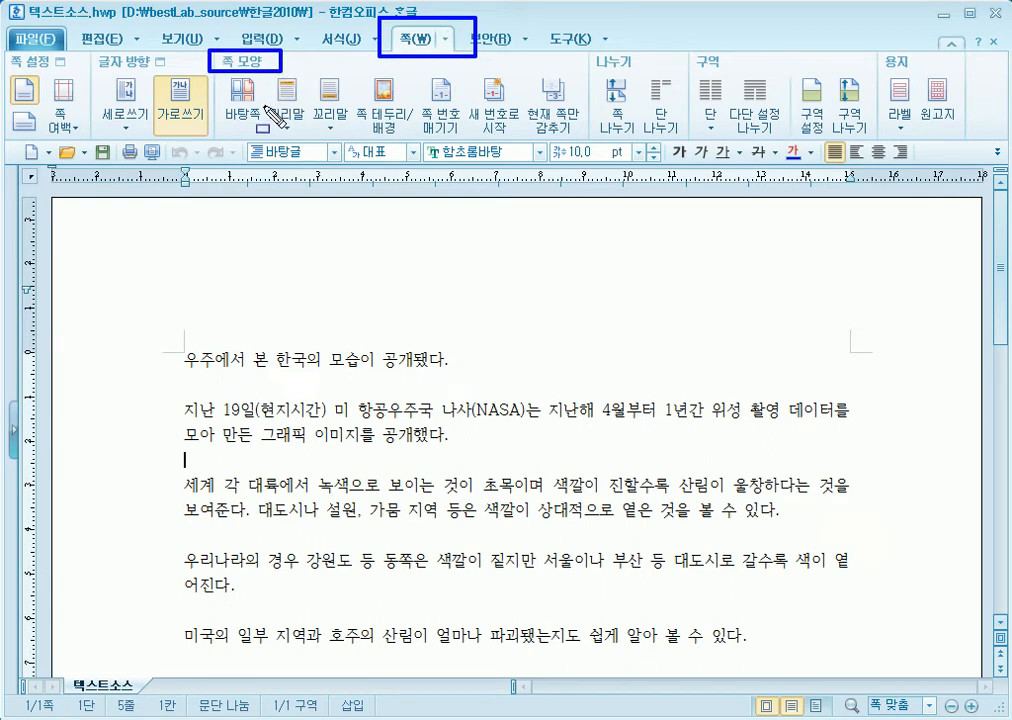
mouse_move(216, 103)
left_mouse_down()
mouse_move(265, 124)
mouse_move(352, 124)
left_mouse_up()
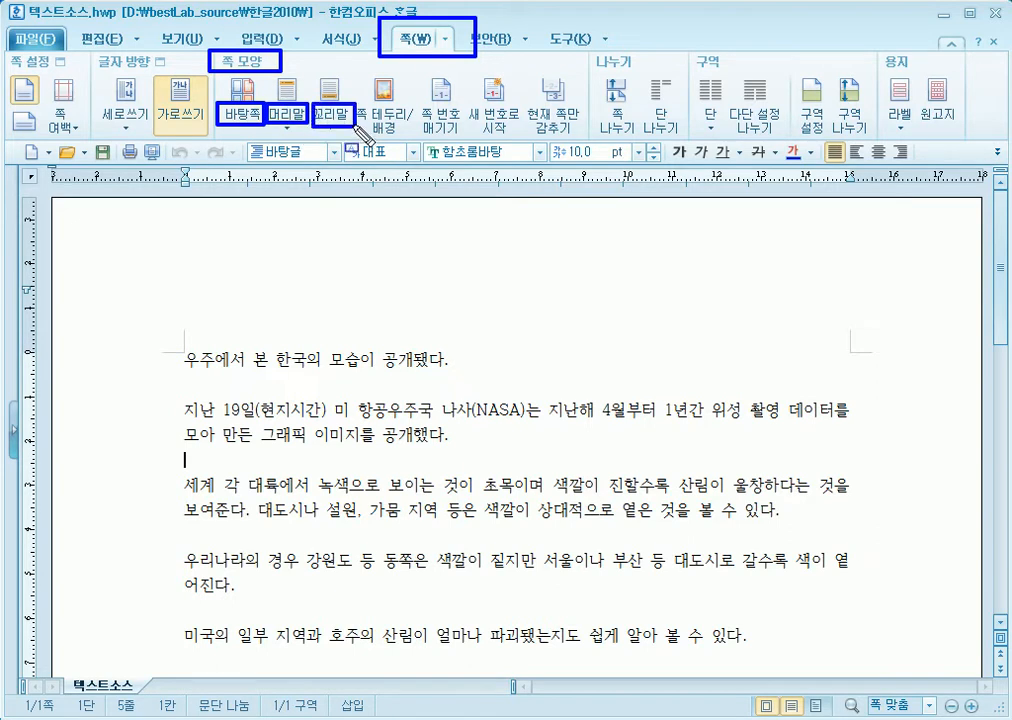
key("Escape")
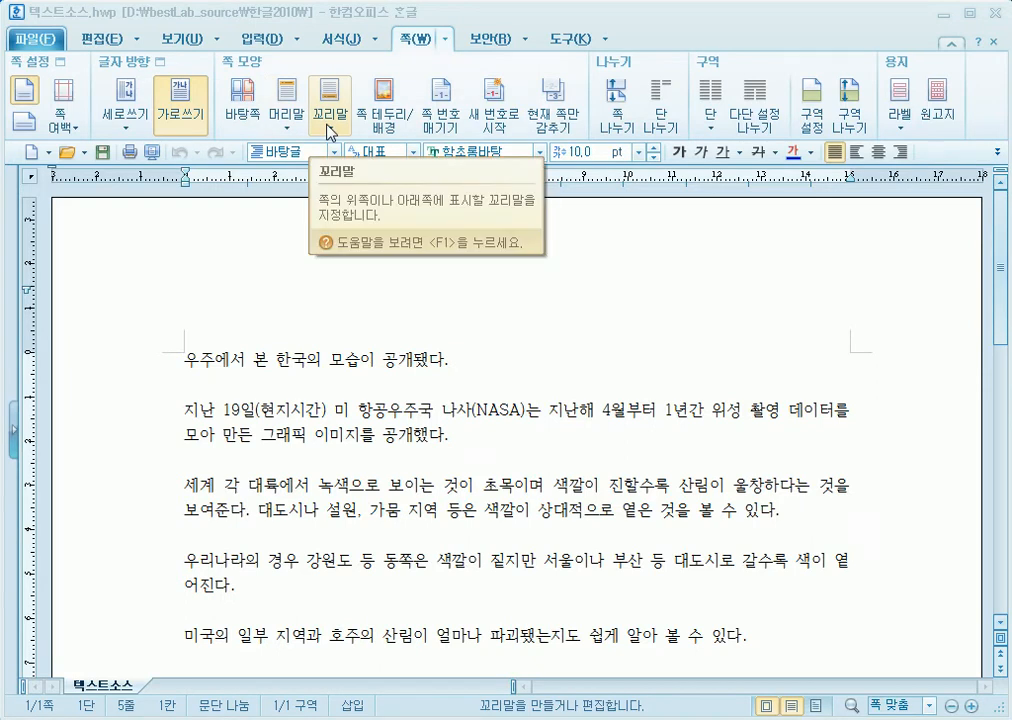
key("ctrl+2")
left_click_drag(291, 112, 807, 463)
mouse_move(805, 515)
left_mouse_down()
mouse_move(707, 600)
mouse_move(693, 655)
left_mouse_up()
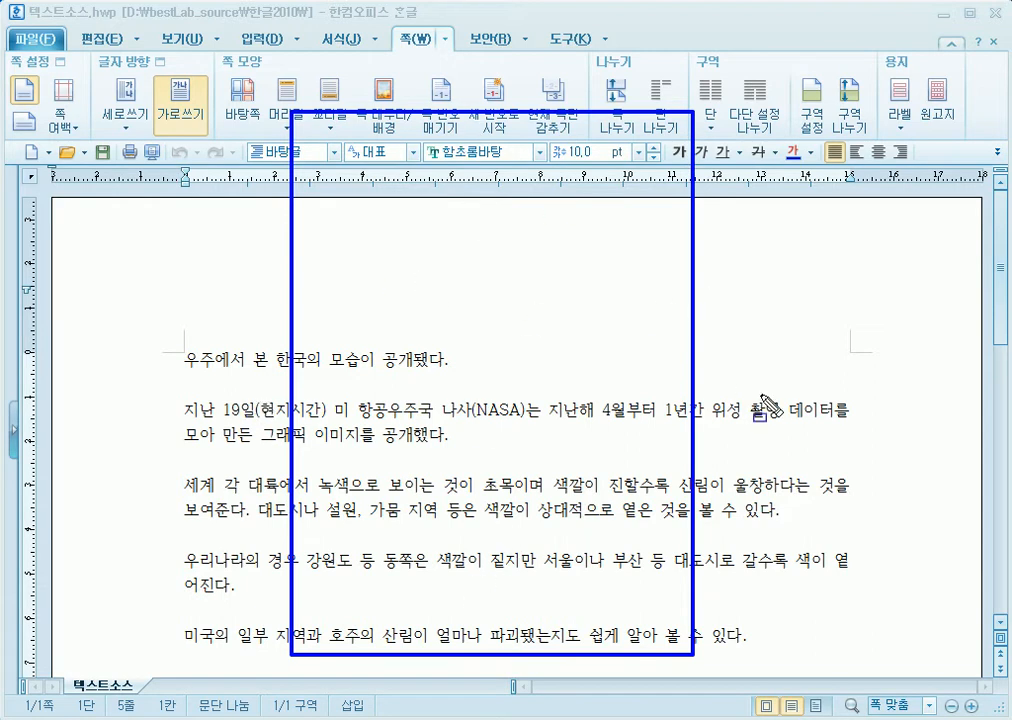
mouse_move(333, 158)
left_mouse_down()
mouse_move(639, 388)
mouse_move(694, 591)
mouse_move(654, 613)
left_mouse_up()
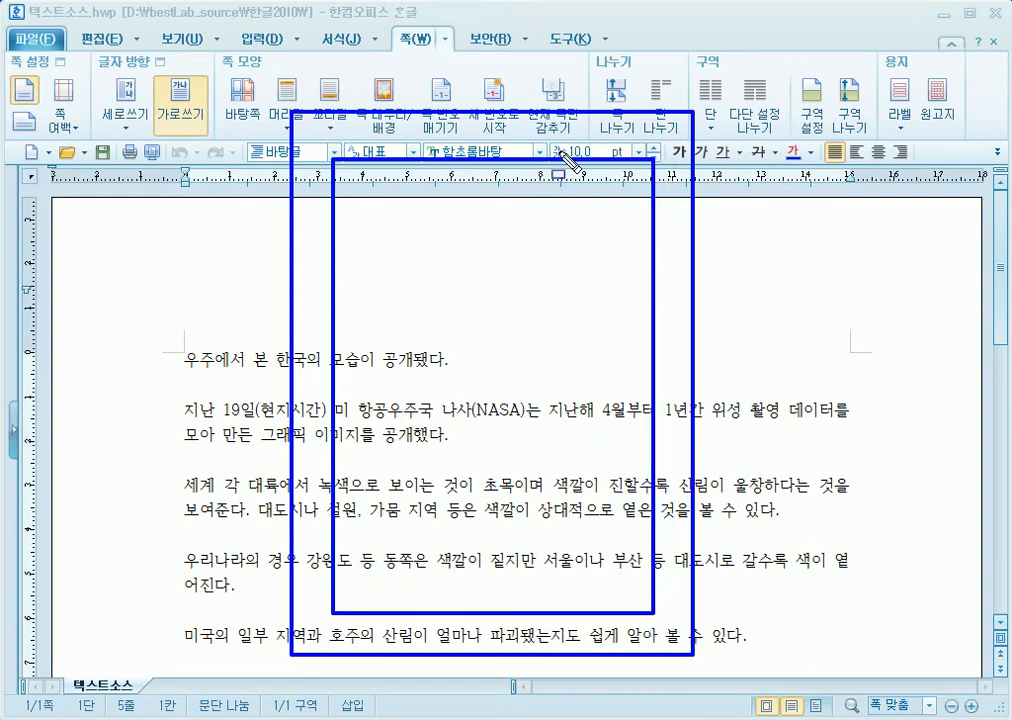
left_click_drag(287, 134, 692, 163)
left_click_drag(692, 628, 240, 614)
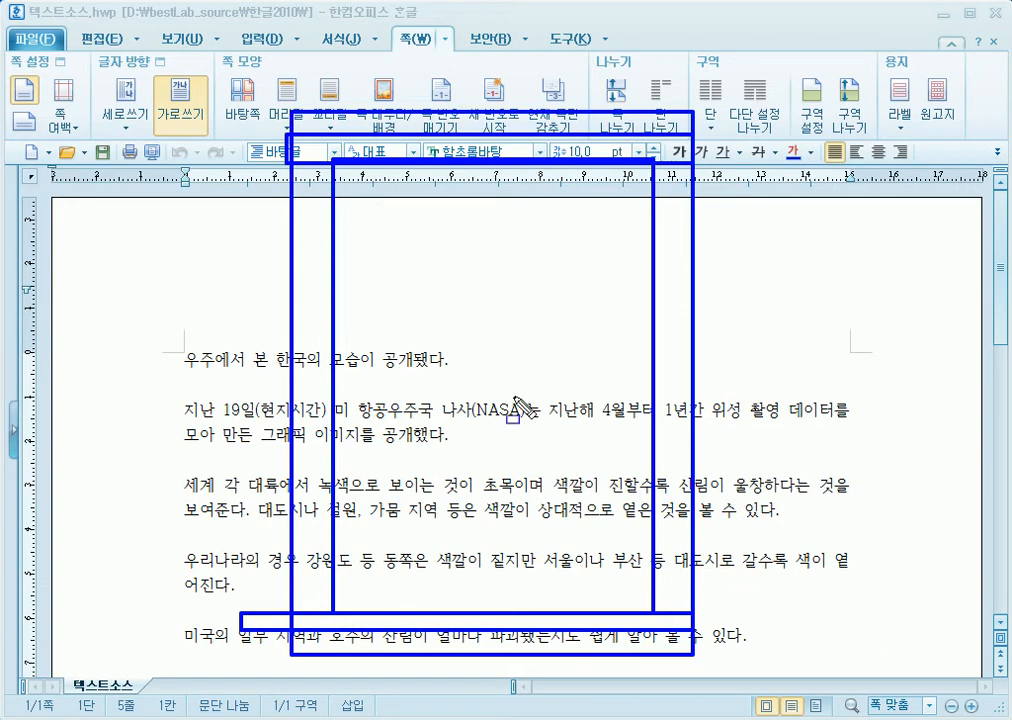
key("Escape")
Step: Browse the preset header layouts for both pages (양 쪽) and open the full header/footer (머리말/꼬리말) settings
left_click(484, 387)
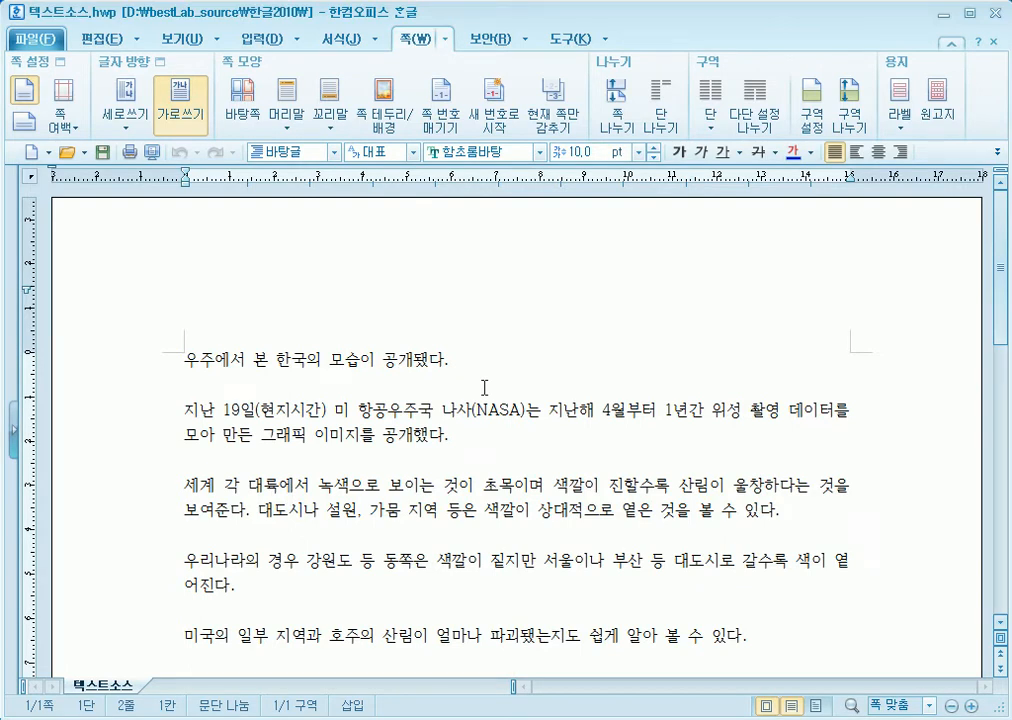
left_click(283, 124)
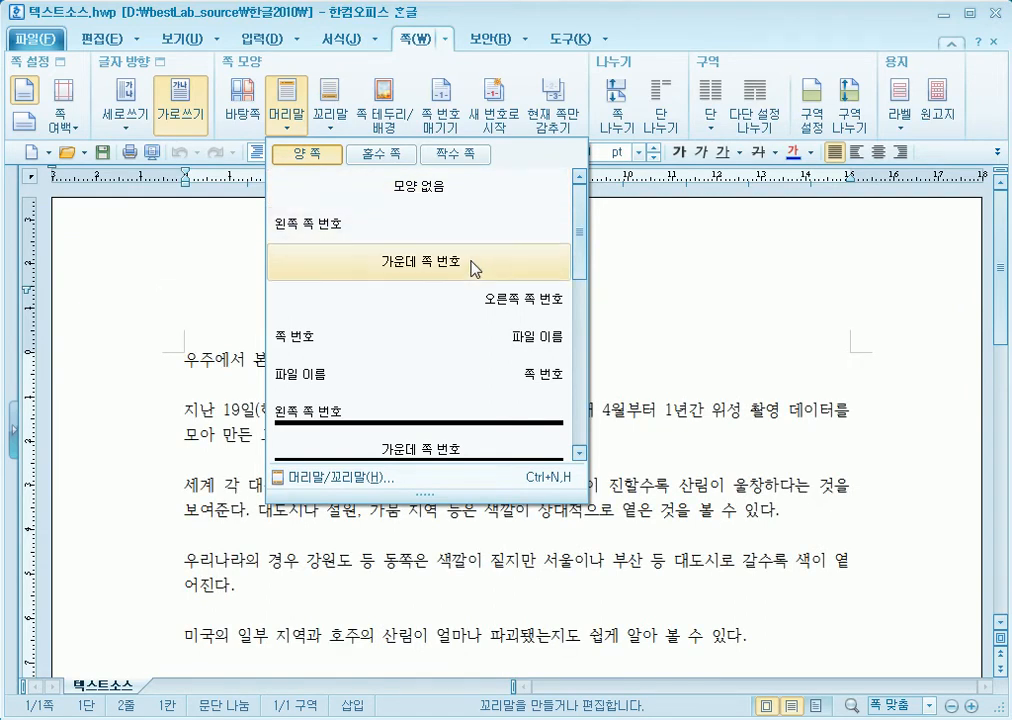
left_click_drag(583, 264, 583, 430)
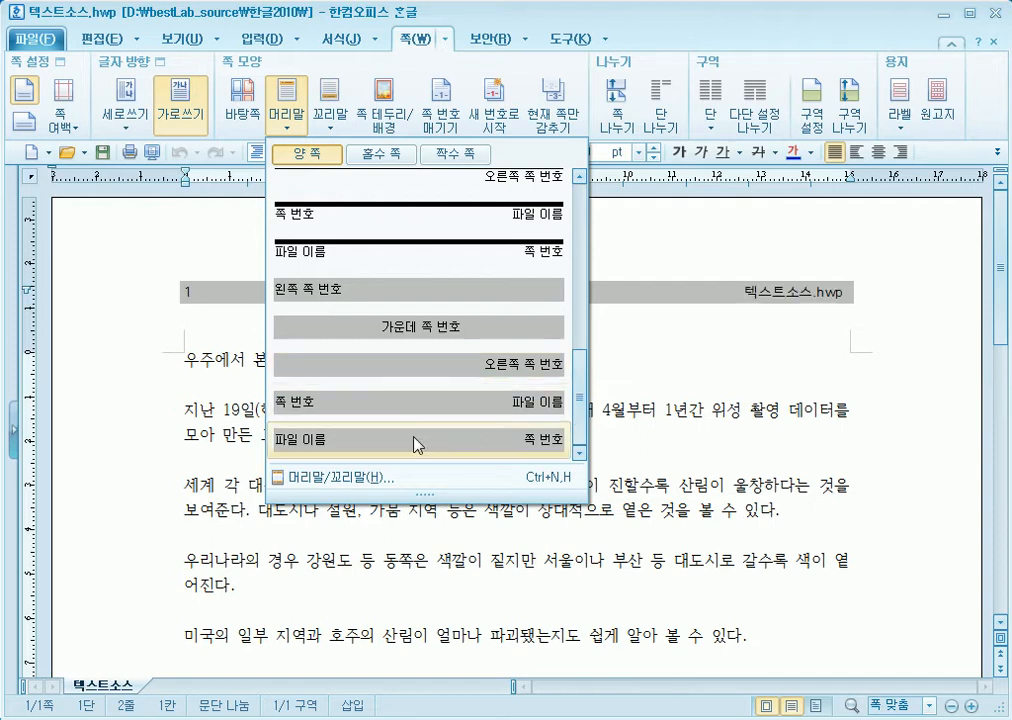
left_click(378, 478)
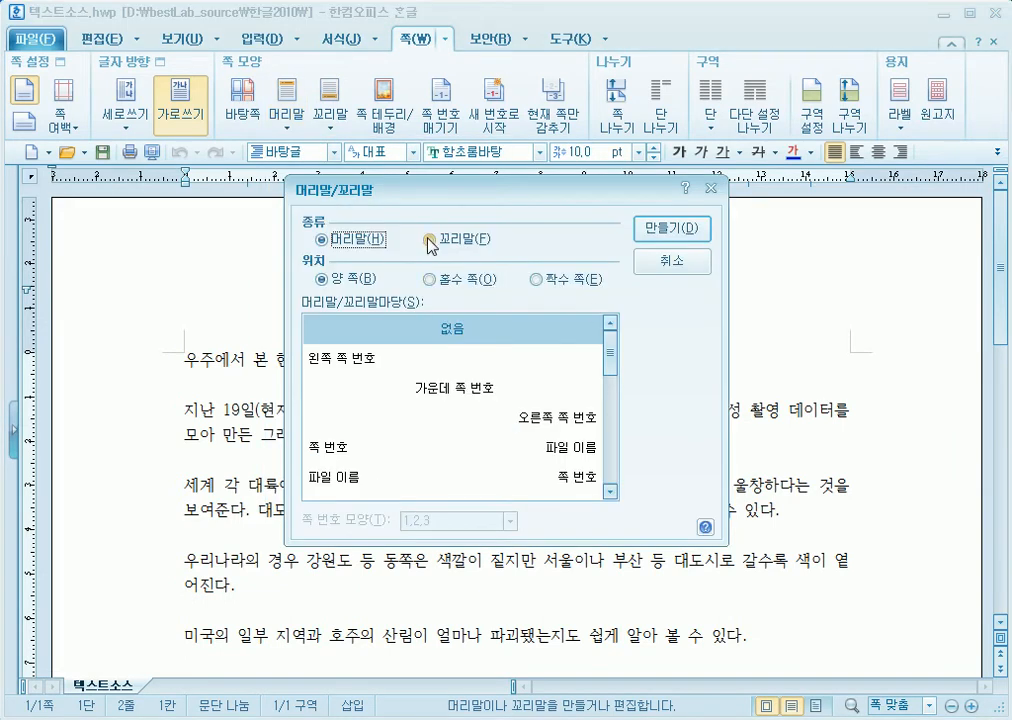
Step: Examine the header and footer types, the odd, even and both-page positions, and the available layout templates
left_click(440, 283)
left_click(452, 240)
left_click(538, 279)
left_click(324, 240)
scroll(611, 410, "down", 4)
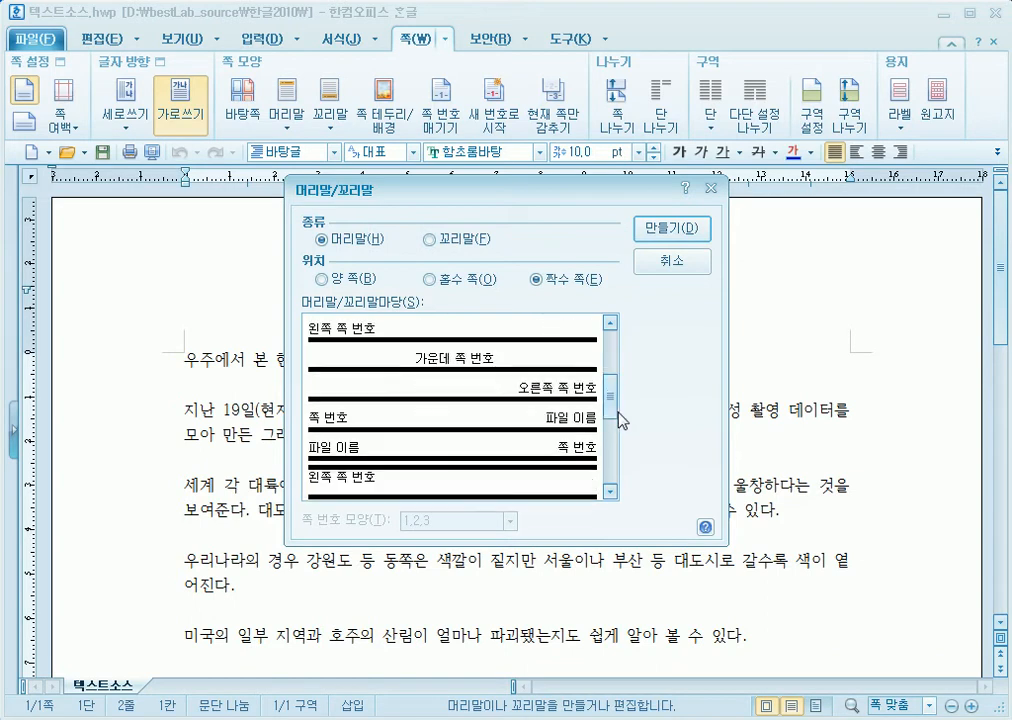
scroll(615, 445, "down", 2)
left_click_drag(611, 447, 626, 339)
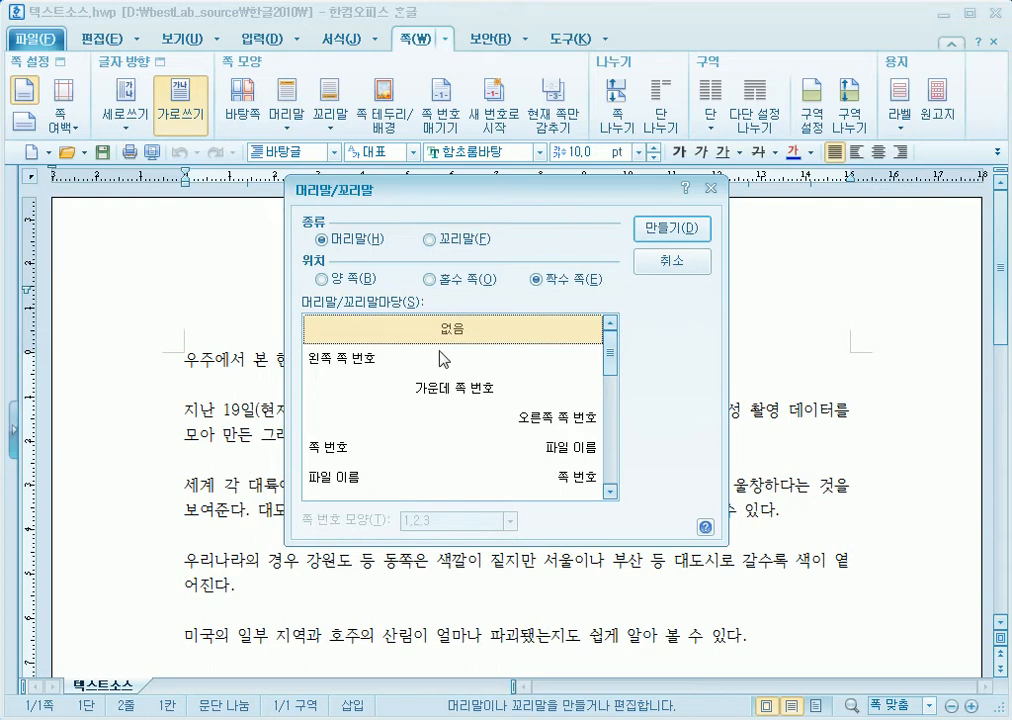
left_click(321, 279)
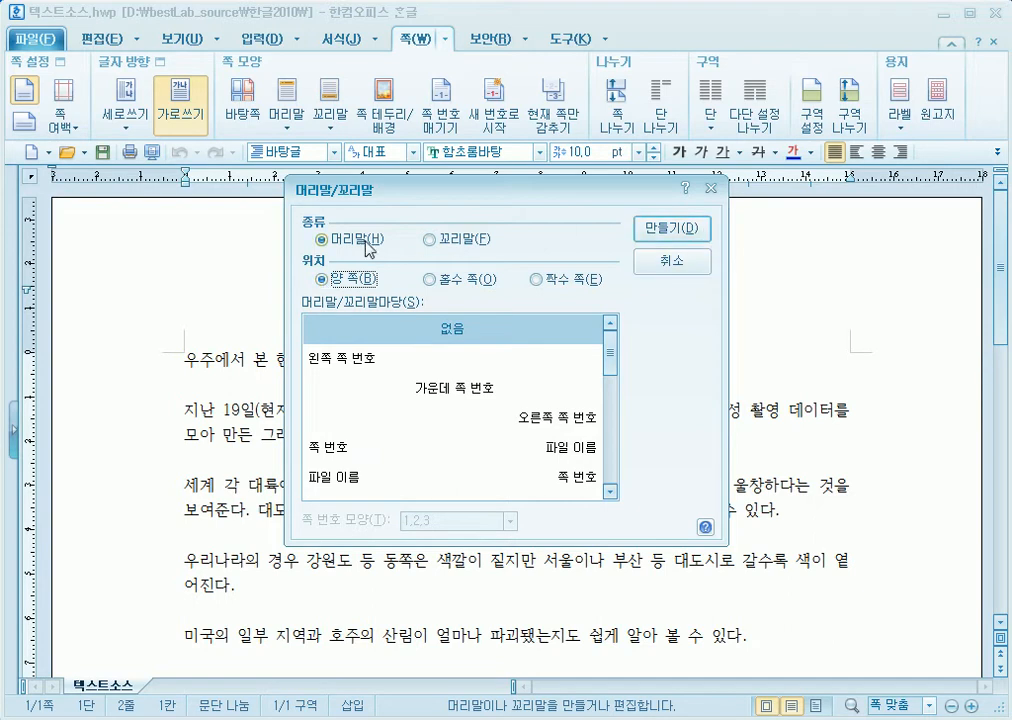
key("ctrl+shift+d")
left_click_drag(264, 67, 309, 136)
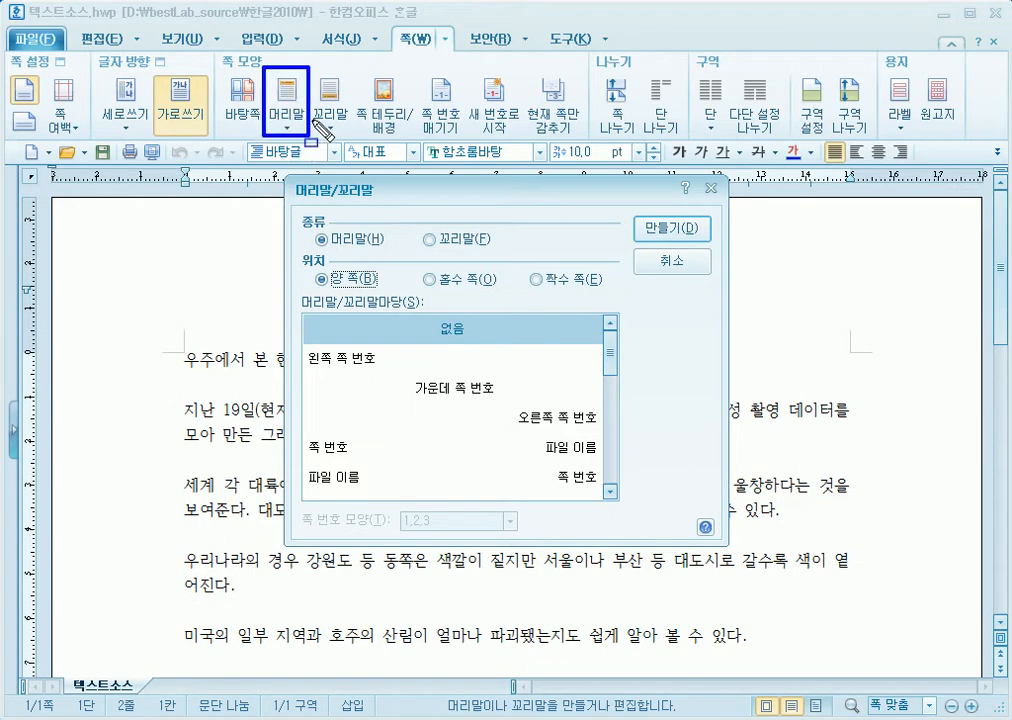
left_click_drag(309, 67, 351, 135)
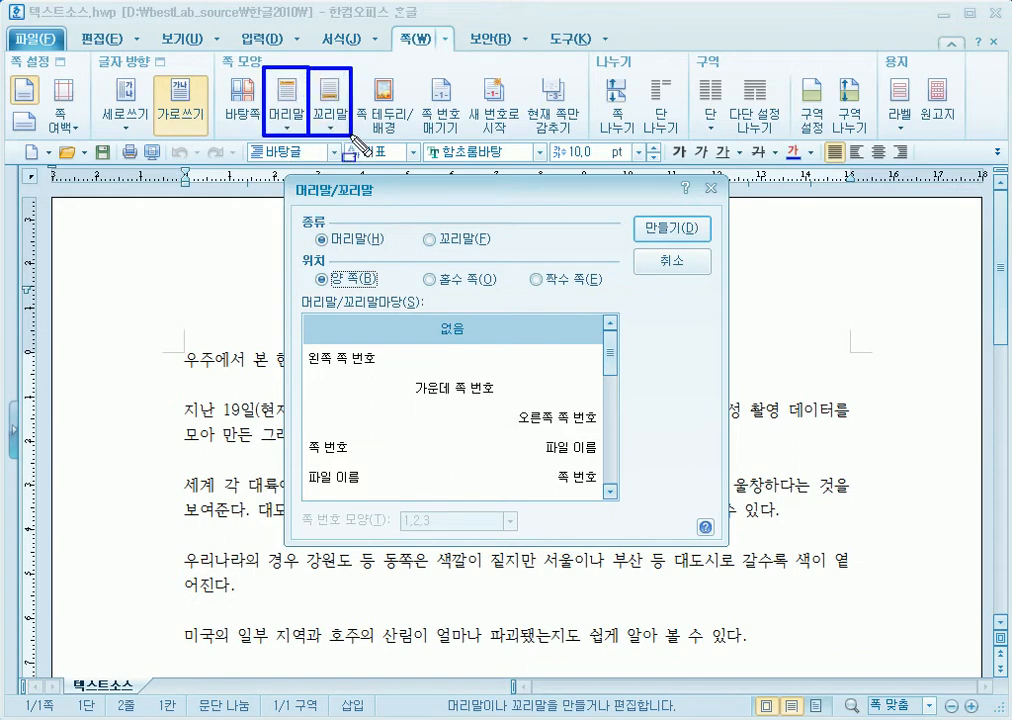
left_click_drag(284, 179, 386, 206)
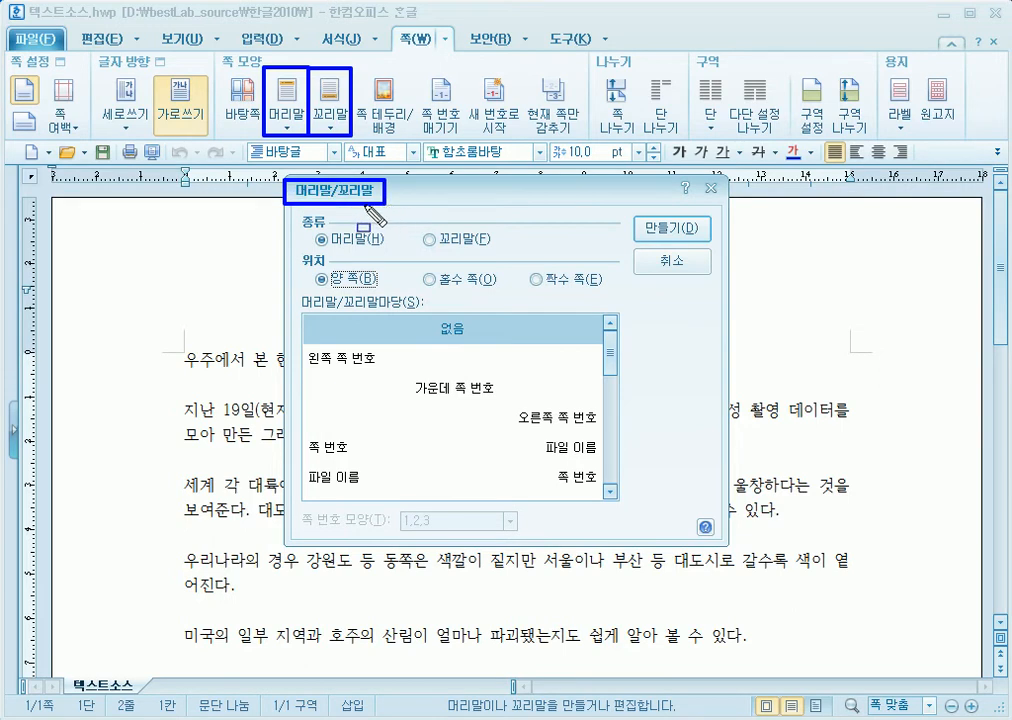
key("Escape")
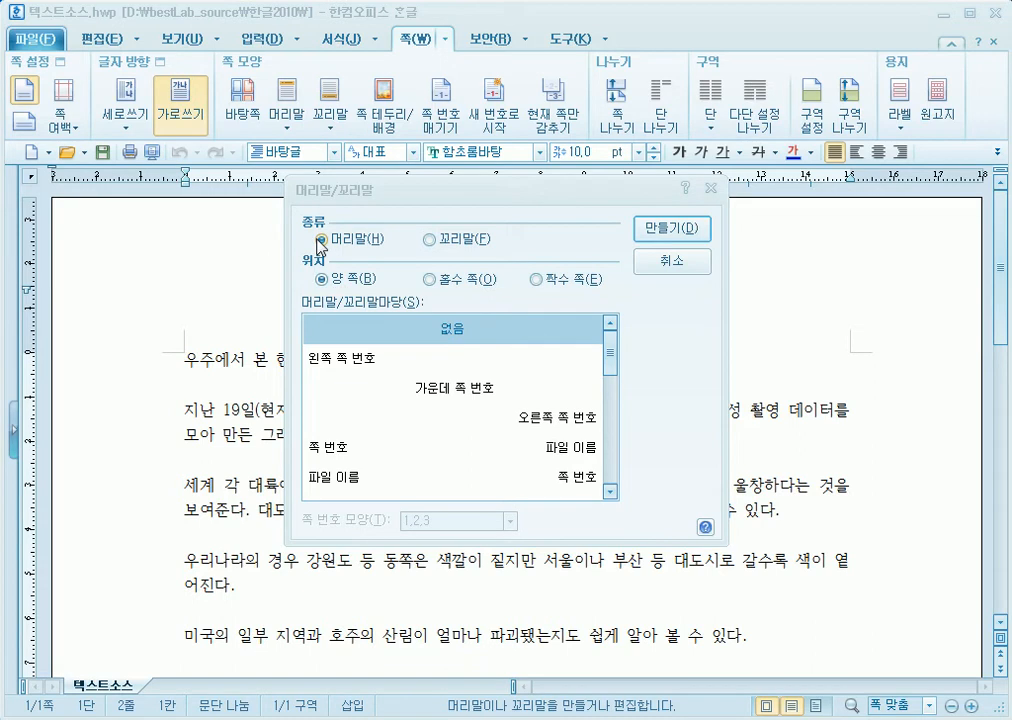
Step: Create a header (머리말) for both pages (양 쪽) with the template set to none (없음)
left_click(430, 241)
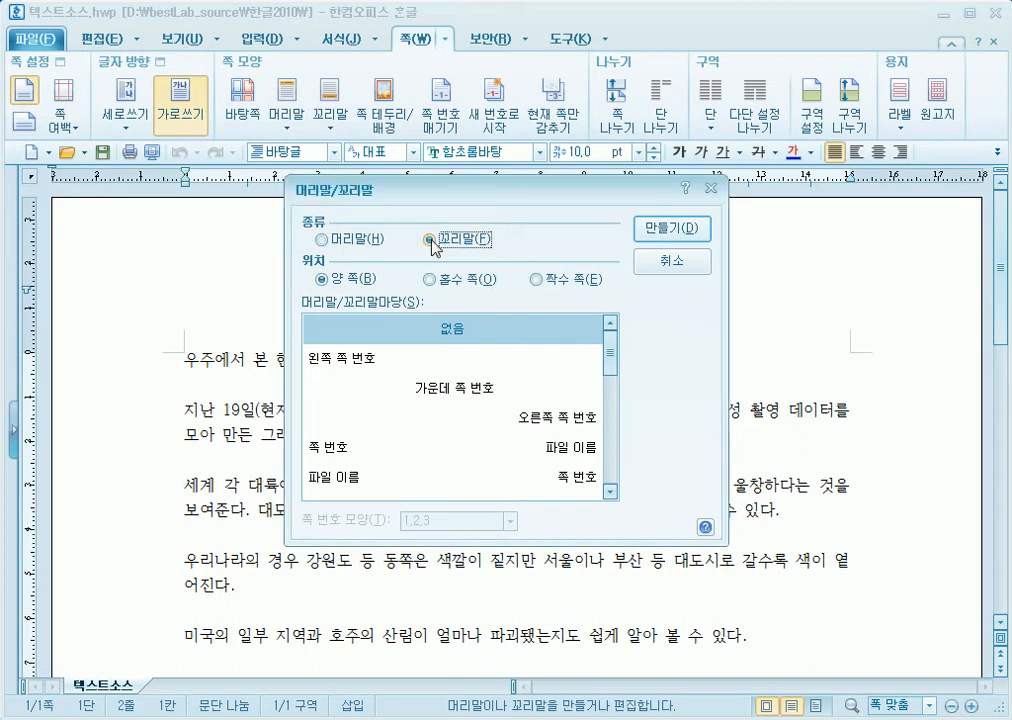
mouse_move(608, 350)
left_mouse_down()
mouse_move(605, 480)
mouse_move(605, 338)
left_mouse_up()
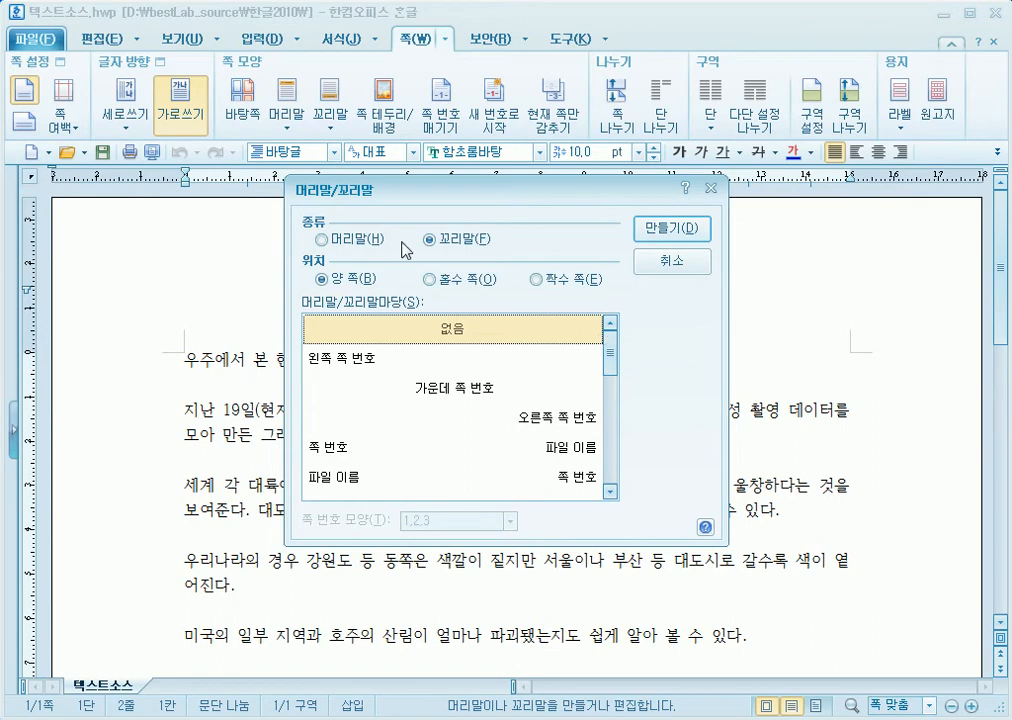
left_click(320, 240)
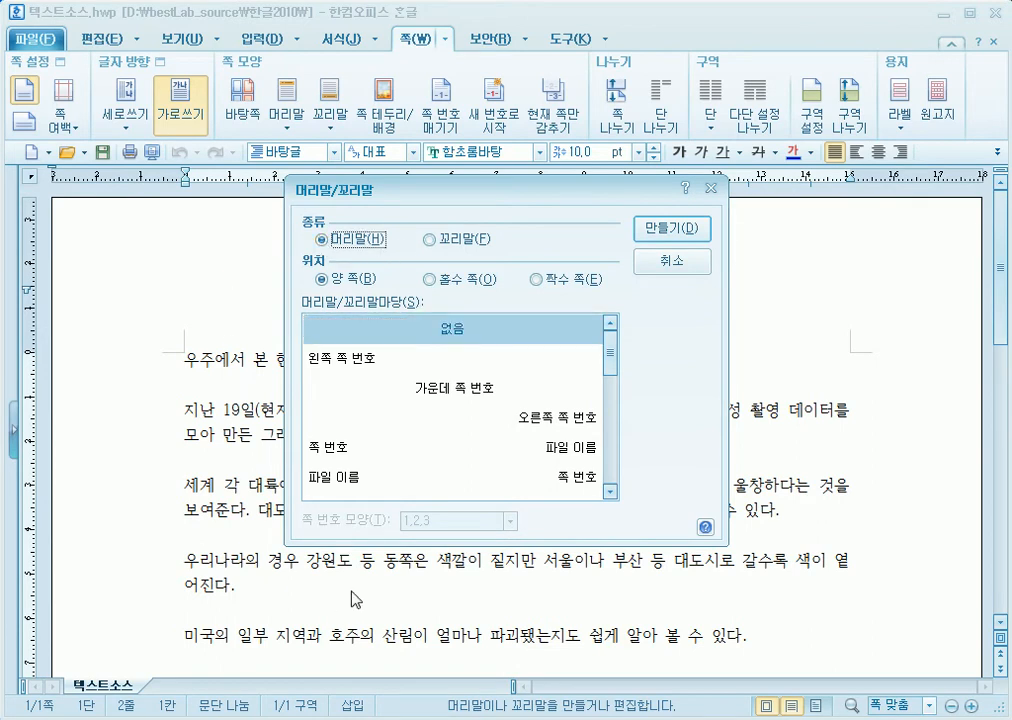
left_click(672, 230)
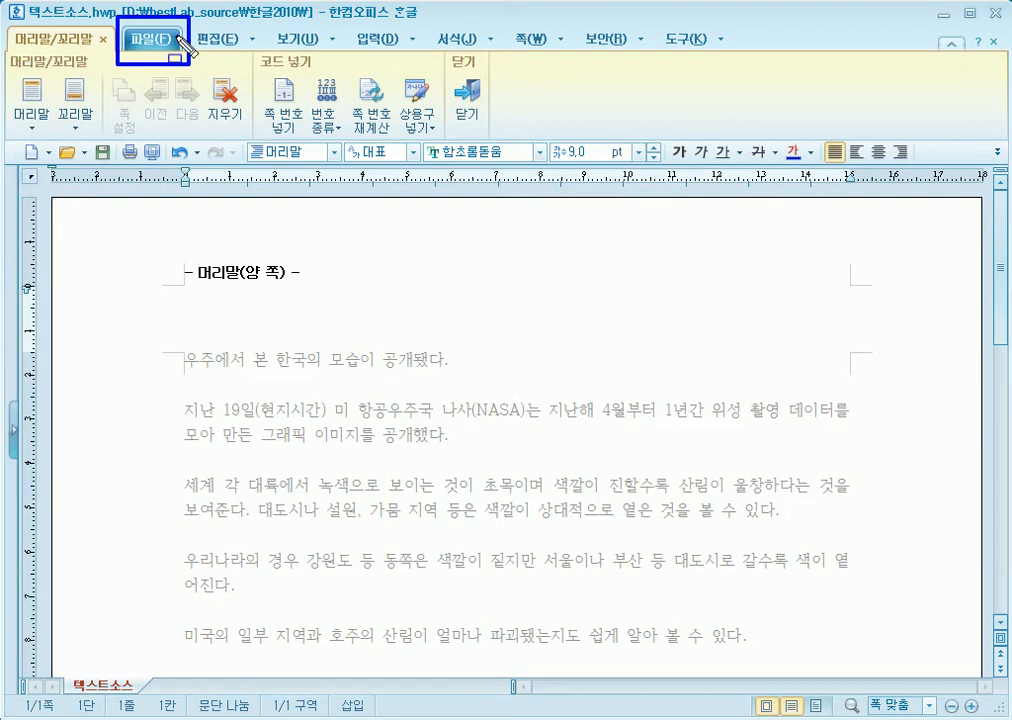
left_click_drag(186, 6, 128, 88)
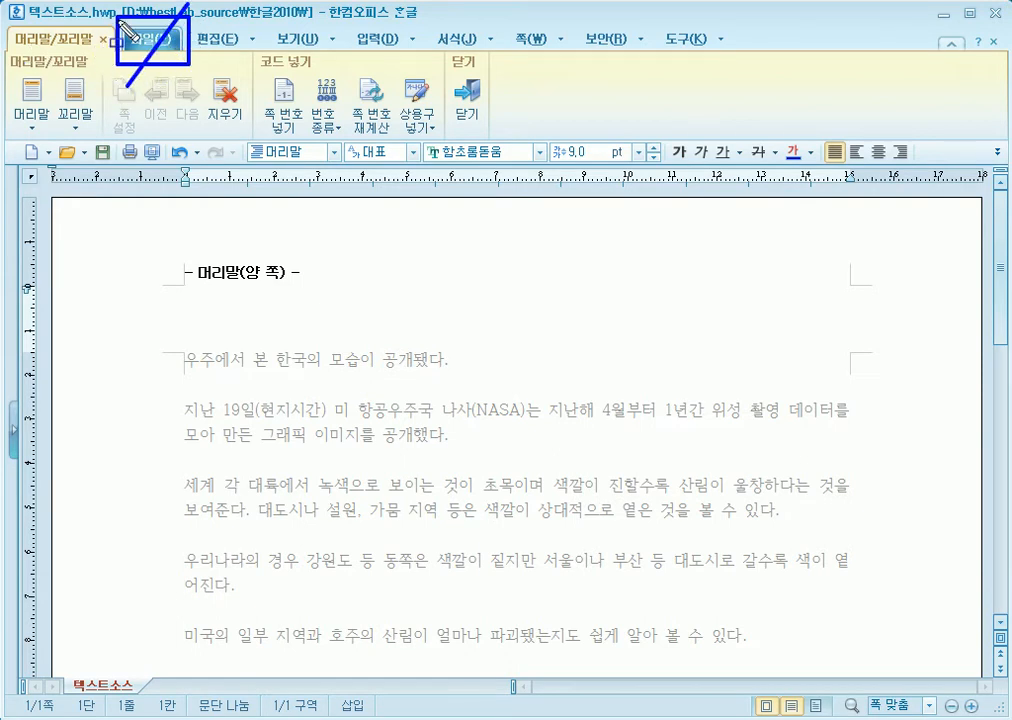
mouse_move(116, 14)
left_mouse_down()
mouse_move(40, 88)
mouse_move(11, 83)
mouse_move(5, 66)
left_mouse_up()
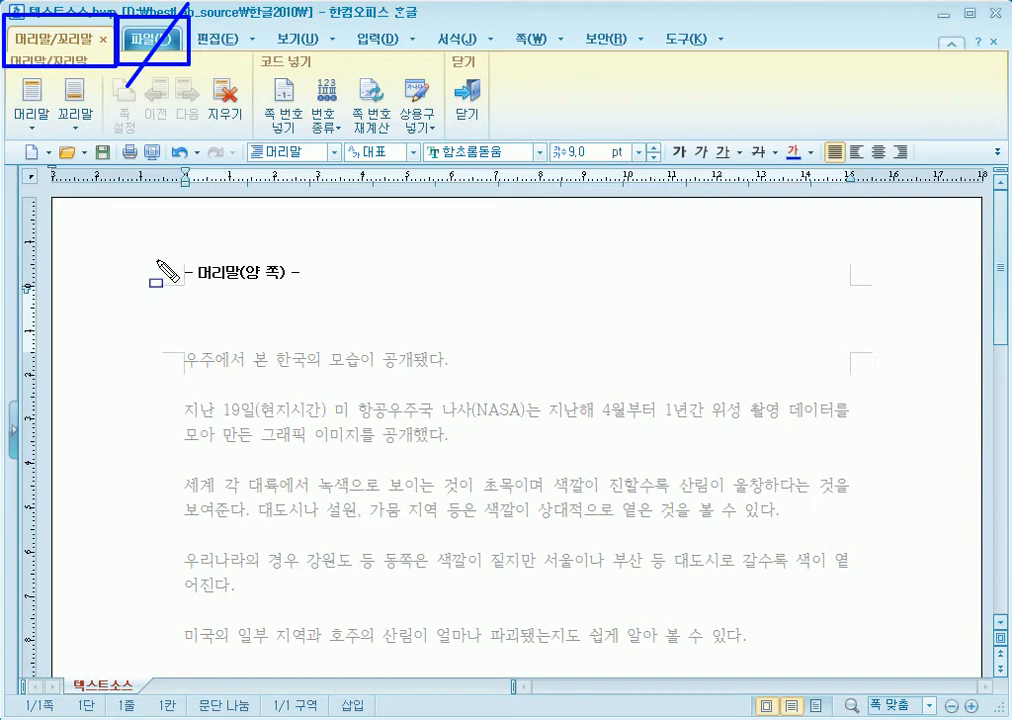
left_click_drag(180, 348, 247, 416)
mouse_move(296, 443)
left_mouse_down()
mouse_move(874, 549)
mouse_move(872, 594)
mouse_move(849, 599)
left_mouse_up()
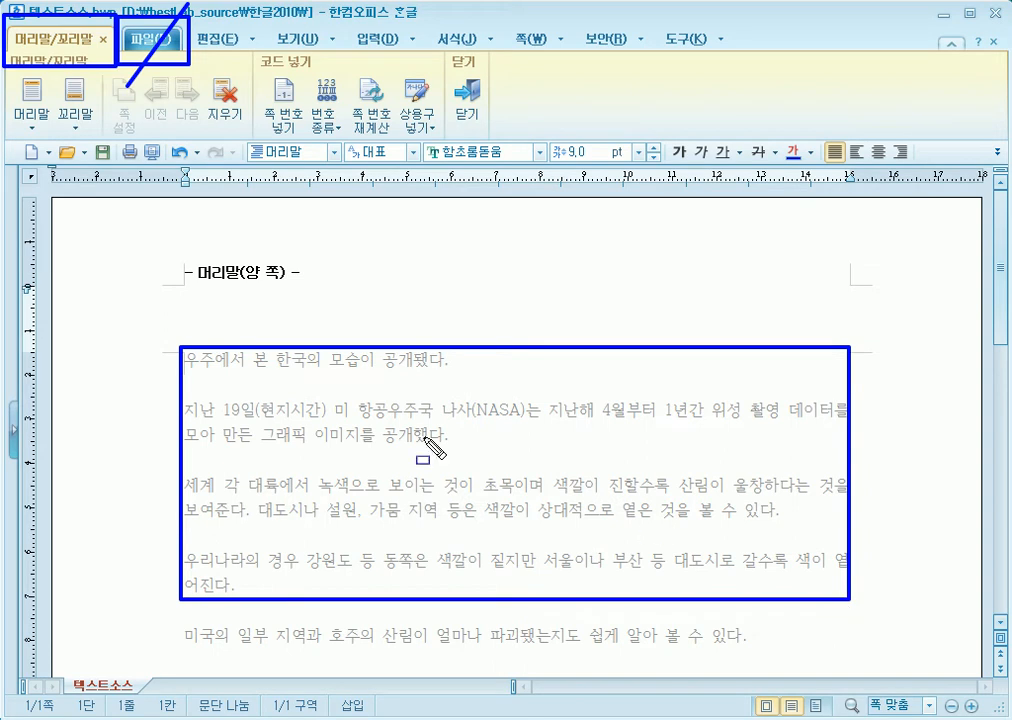
mouse_move(164, 249)
left_mouse_down()
mouse_move(234, 284)
mouse_move(319, 296)
left_mouse_up()
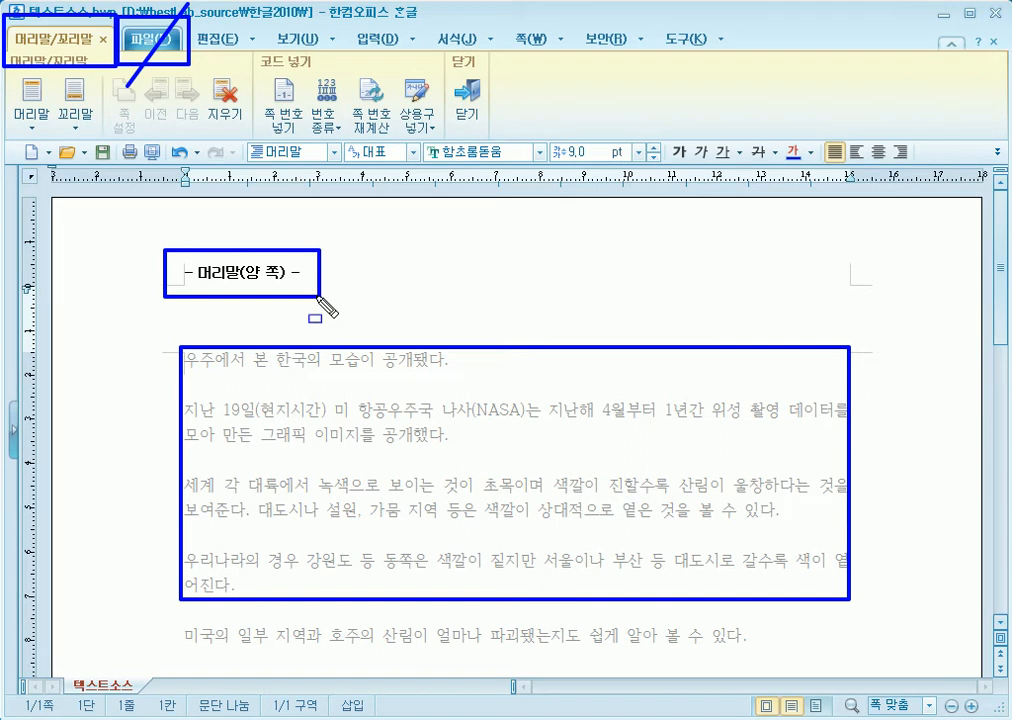
key("Escape")
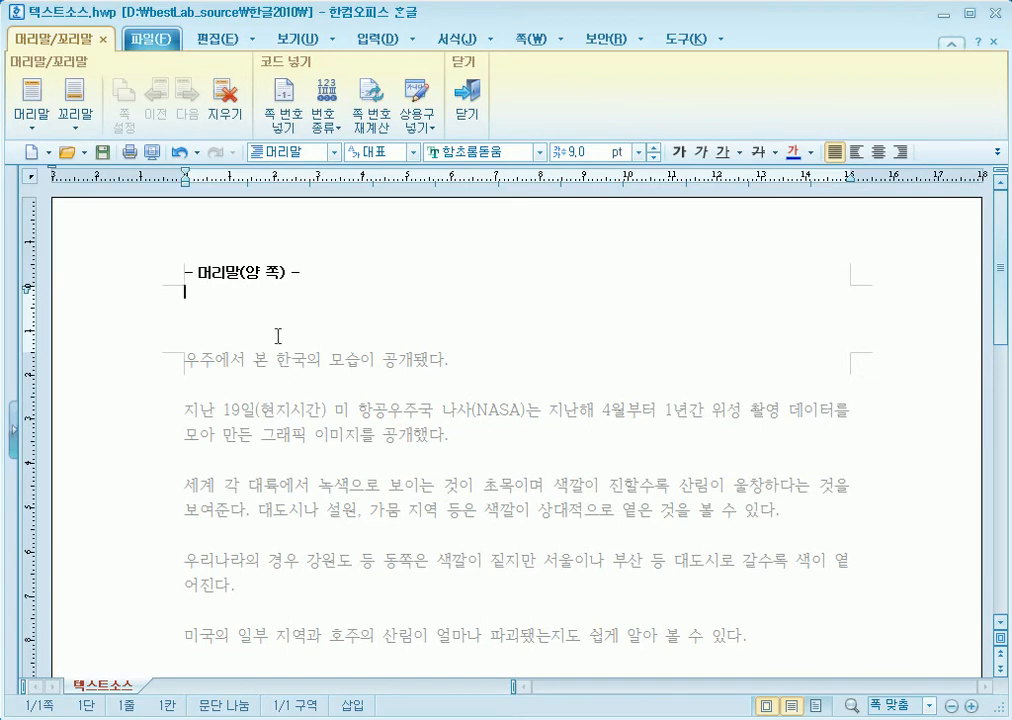
Step: Enter "머리말" as the header text and close header editing to return to the document body
type("ㅇ머리마")
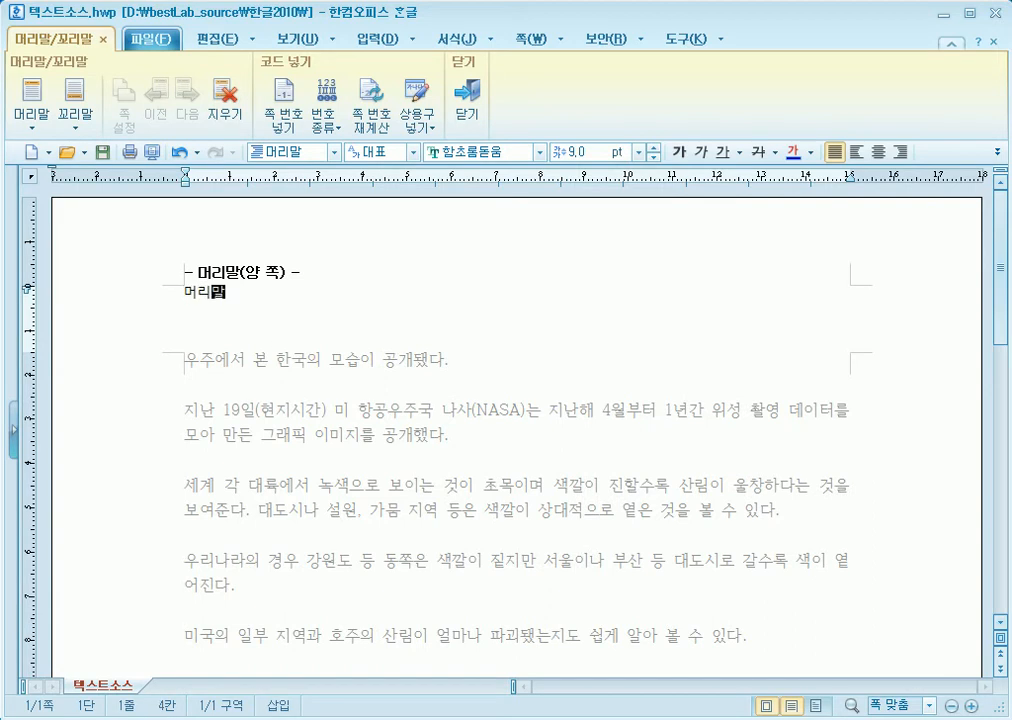
left_click(248, 307)
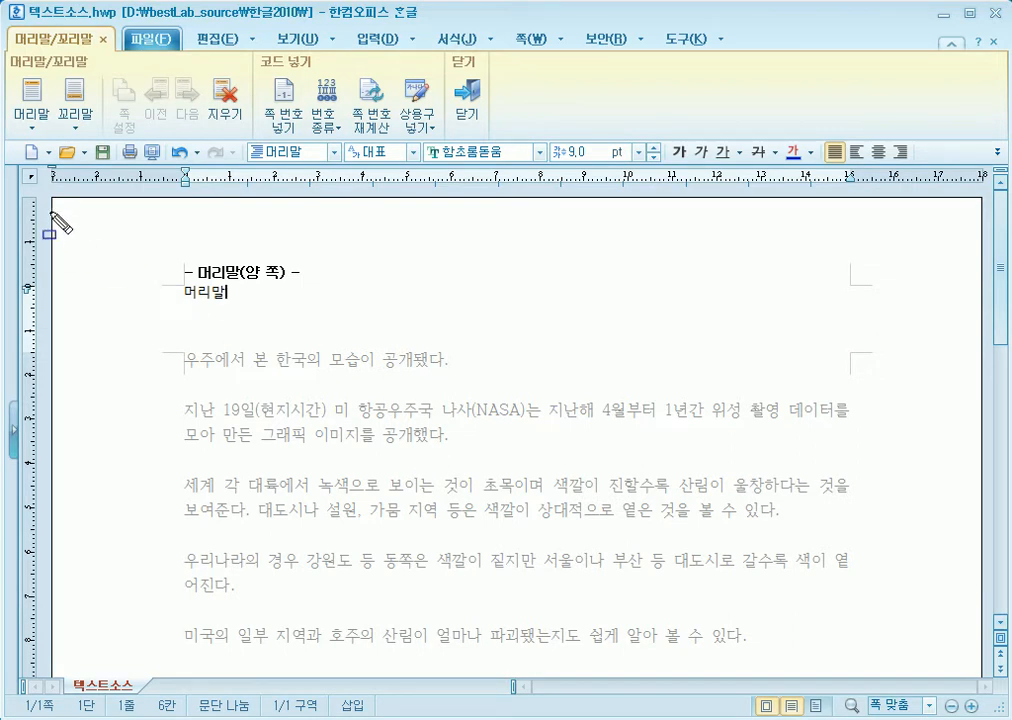
mouse_move(976, 288)
left_mouse_down()
mouse_move(54, 350)
mouse_move(18, 361)
mouse_move(50, 351)
left_mouse_up()
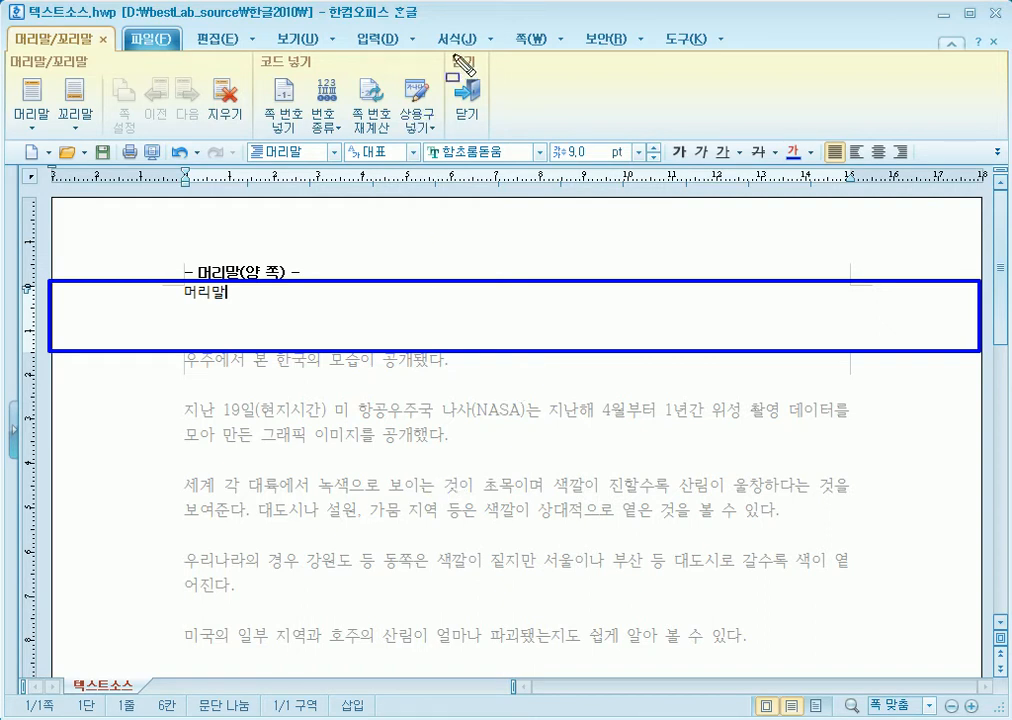
left_click_drag(437, 45, 494, 139)
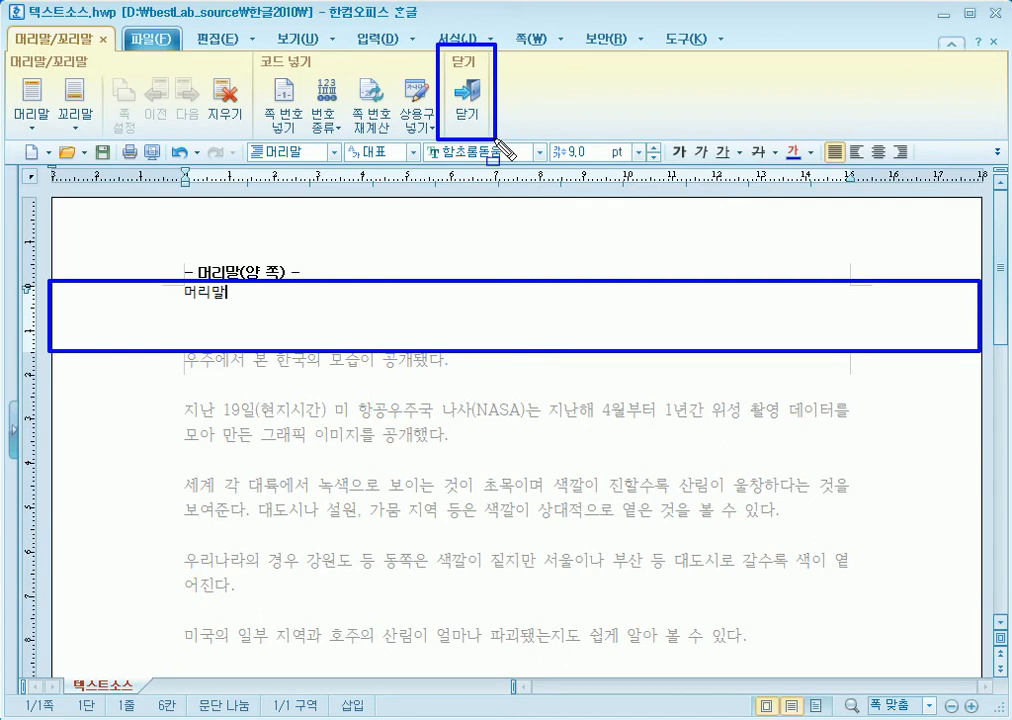
left_click(467, 100)
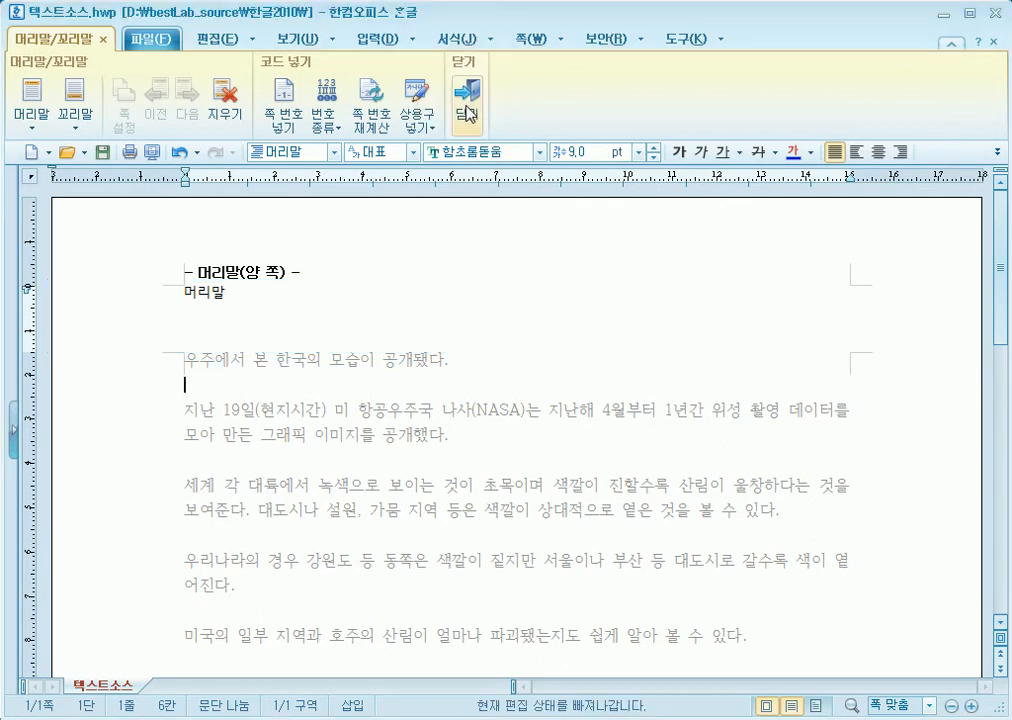
left_click(222, 354)
left_click_drag(222, 354, 470, 580)
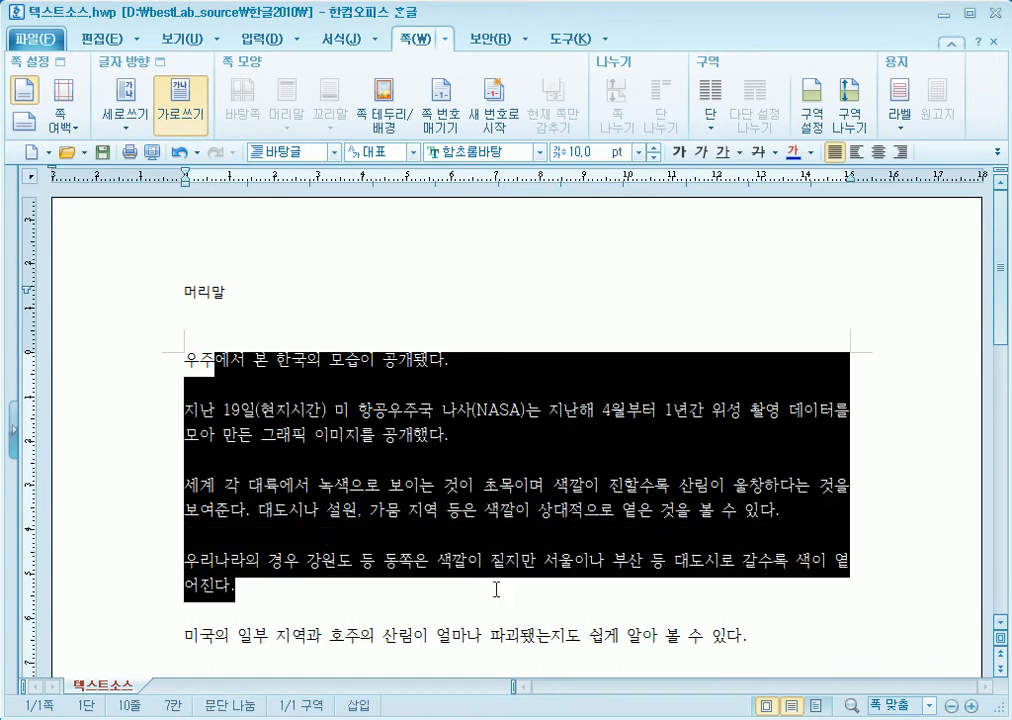
left_click(541, 598)
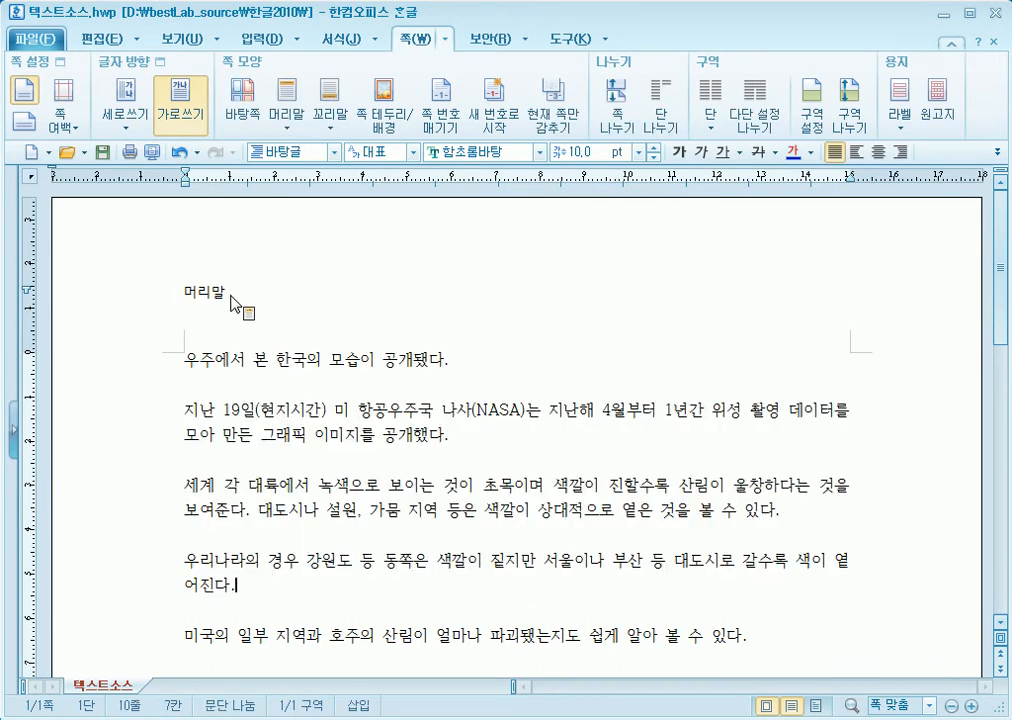
left_click(200, 298)
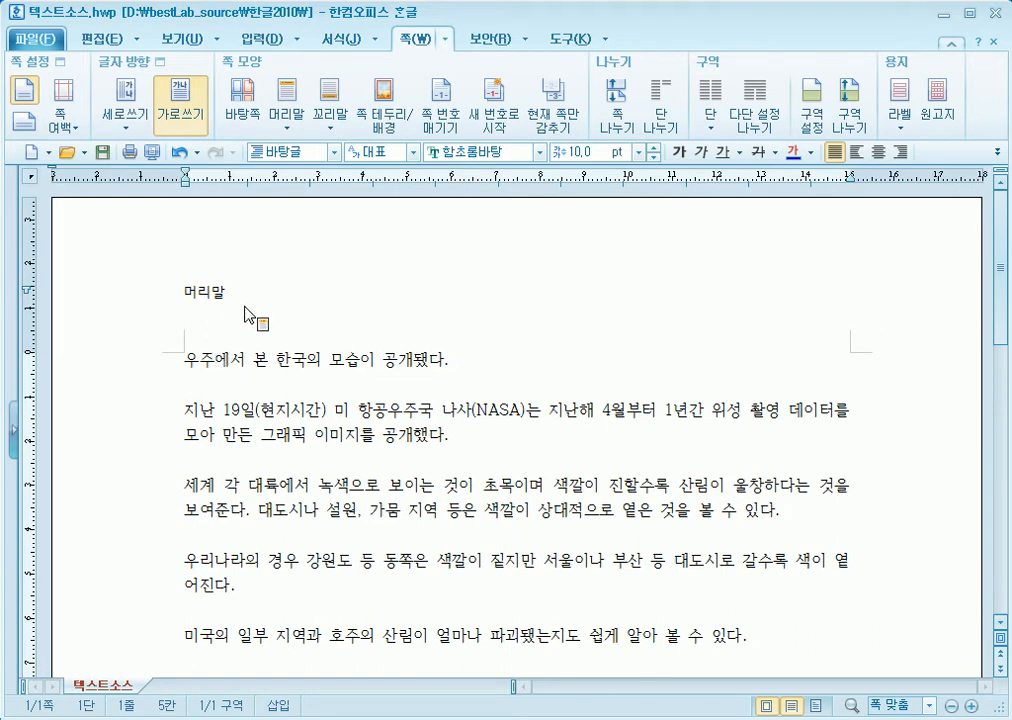
Step: Reopen the both-page header for editing, centre its text, and return to the document body
double_click(221, 312)
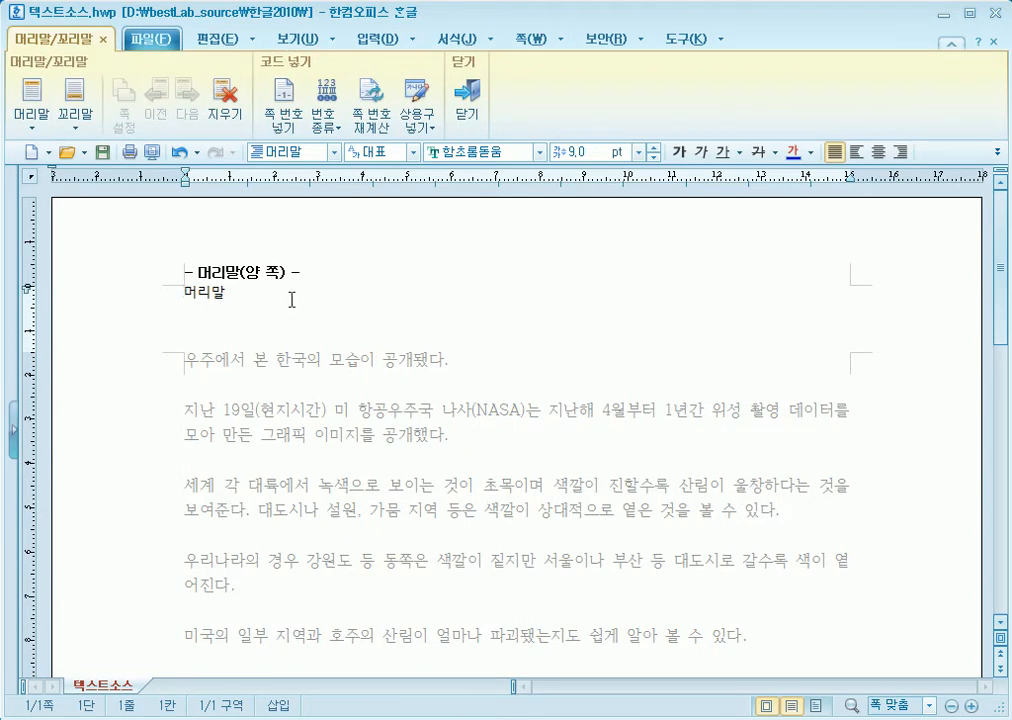
key("End")
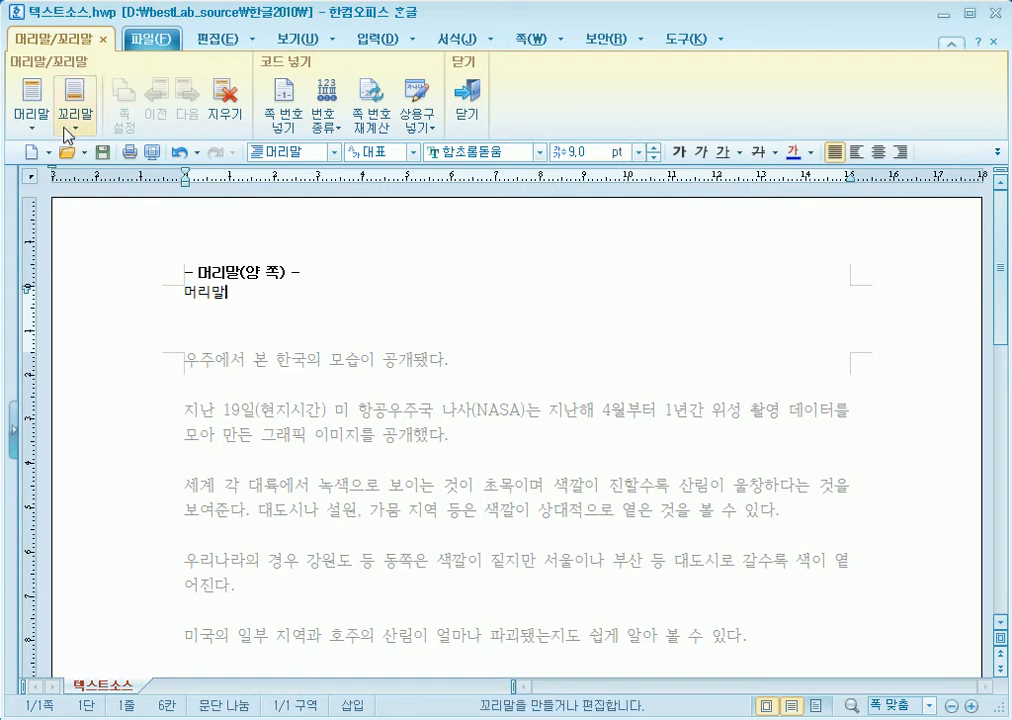
left_click(30, 122)
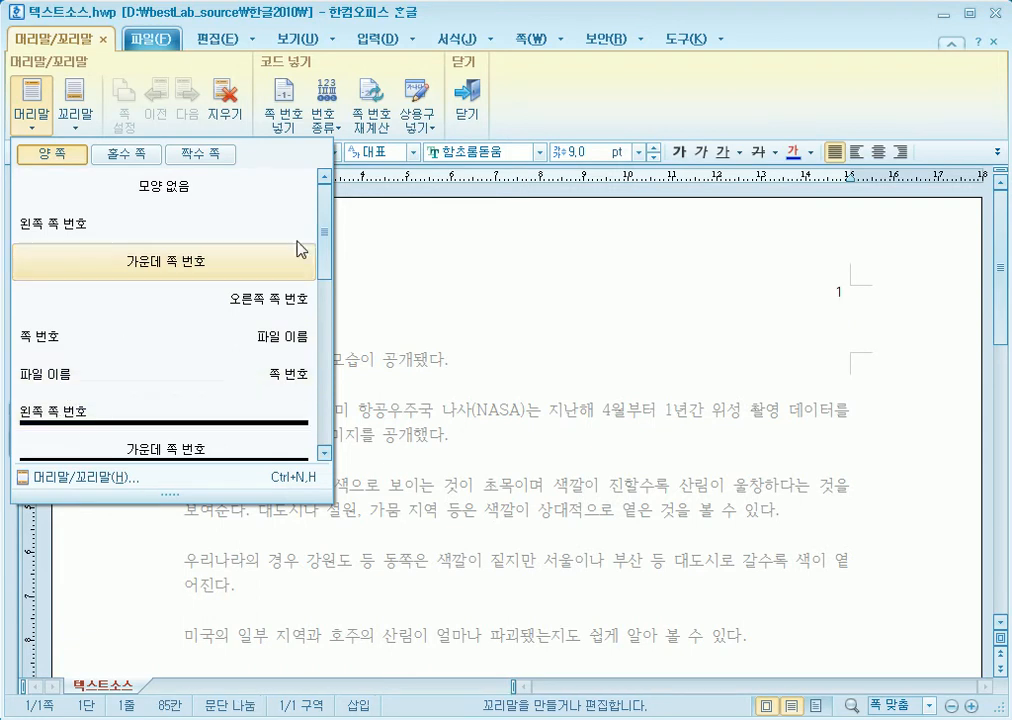
left_click(718, 23)
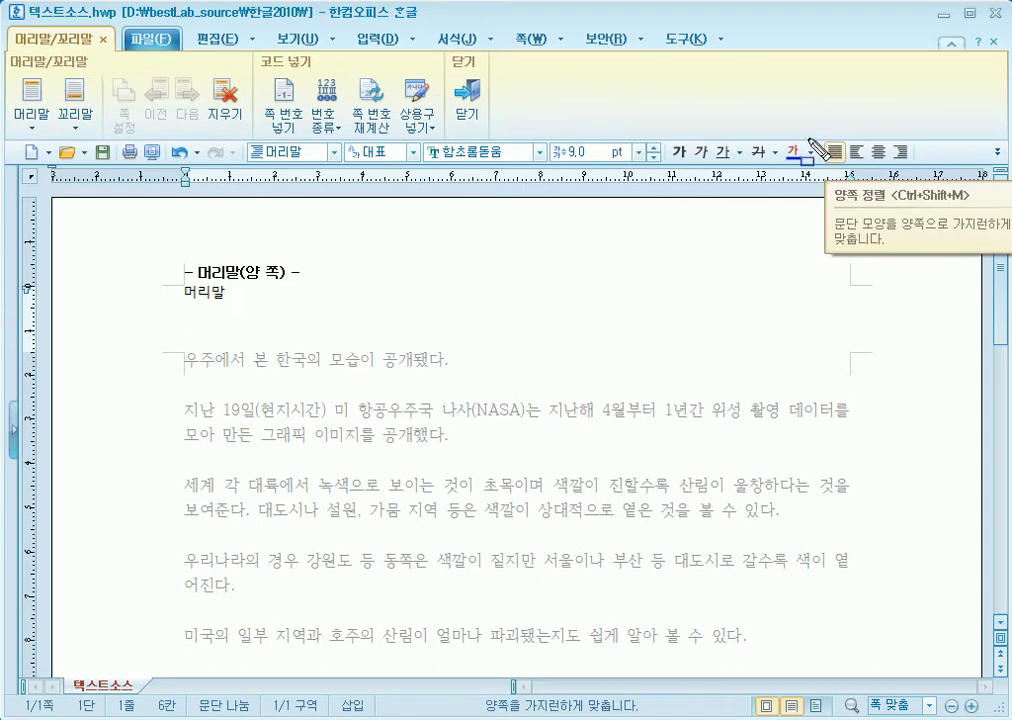
left_click(879, 152)
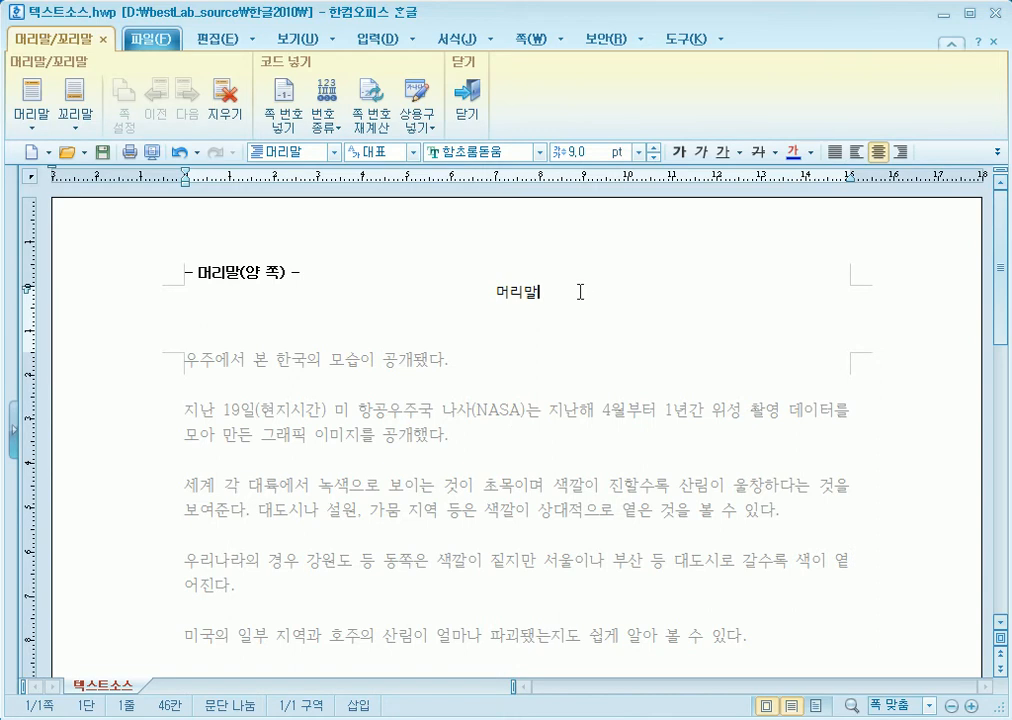
left_click(464, 120)
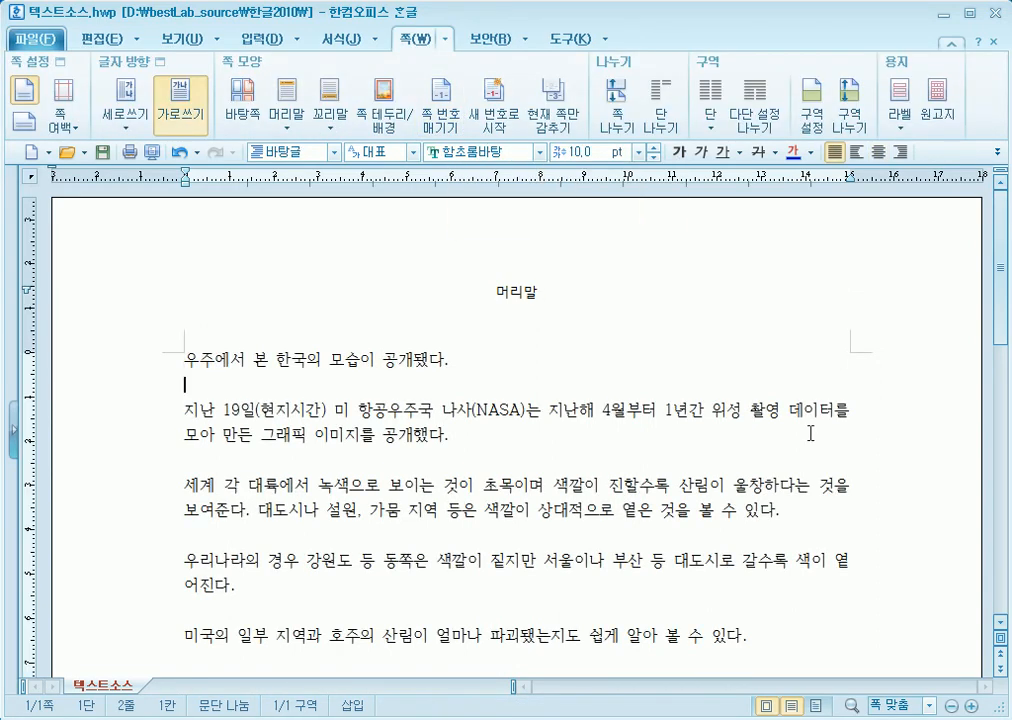
left_click(592, 346)
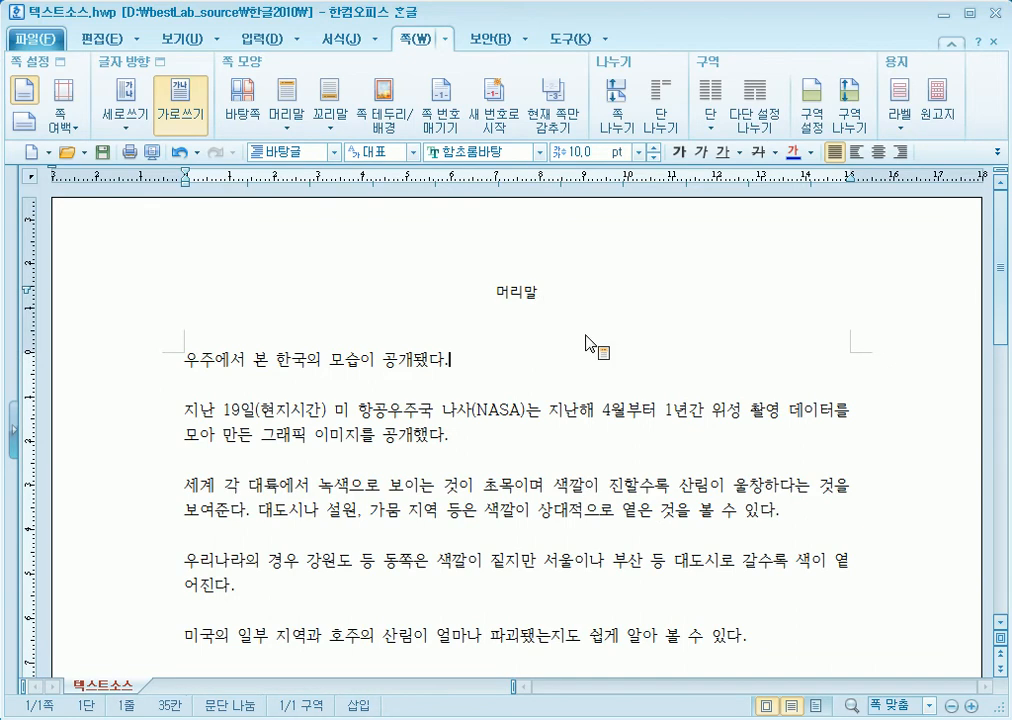
Step: Add a footer (꼬리말) to both pages (양 쪽) using the right page number (오른쪽 쪽 번호) preset with a thick line
left_click(331, 133)
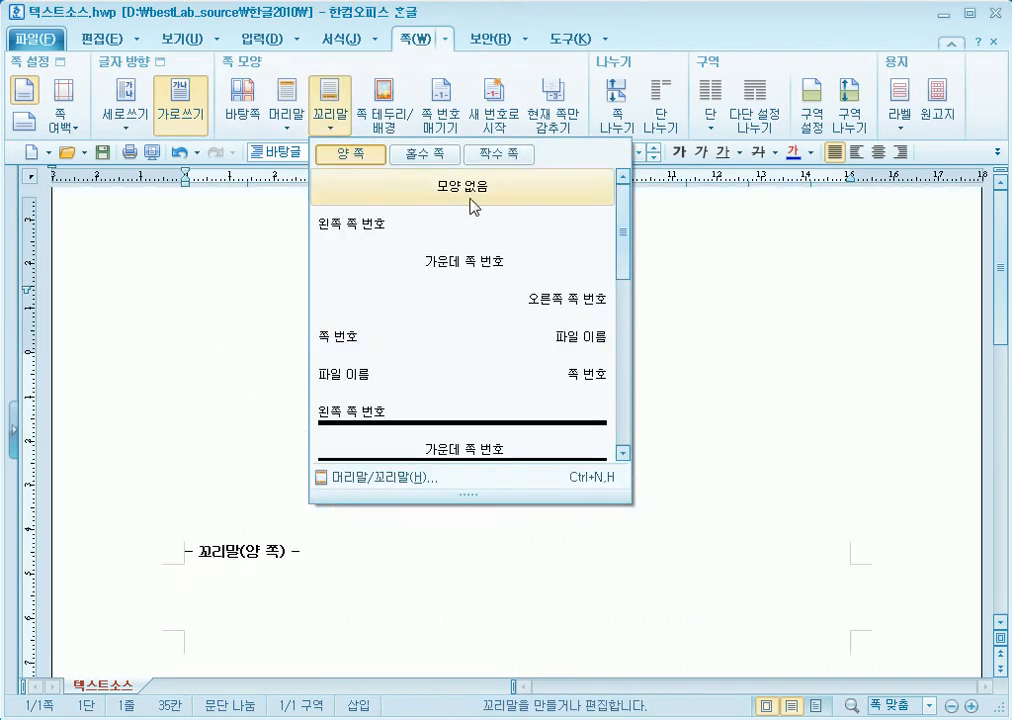
scroll(631, 270, "down", 2)
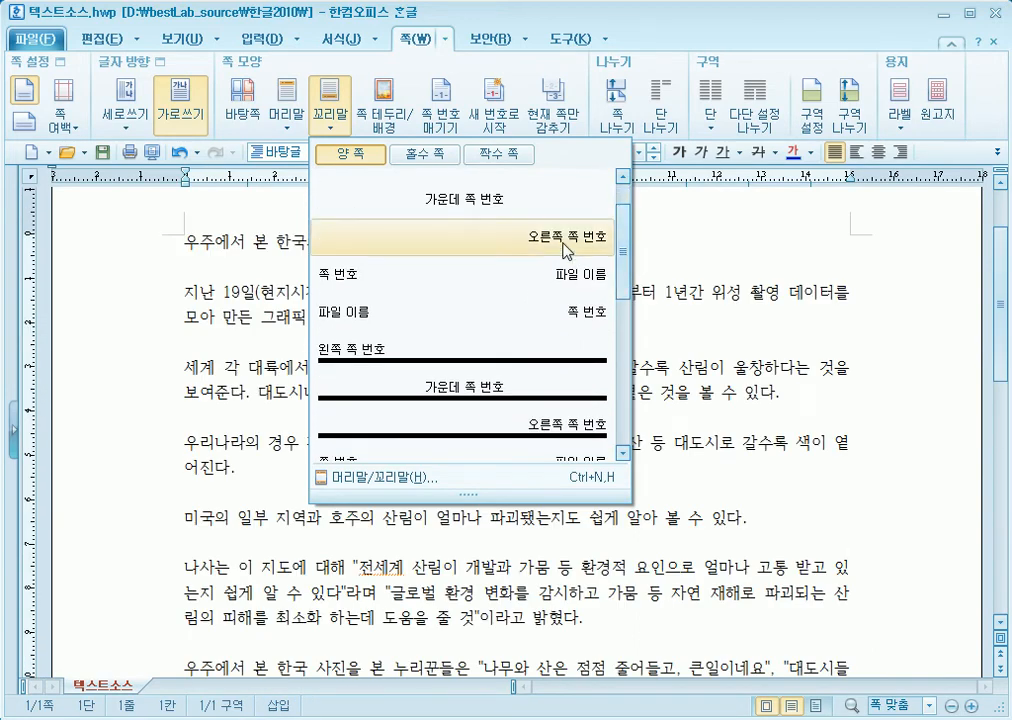
left_click(545, 428)
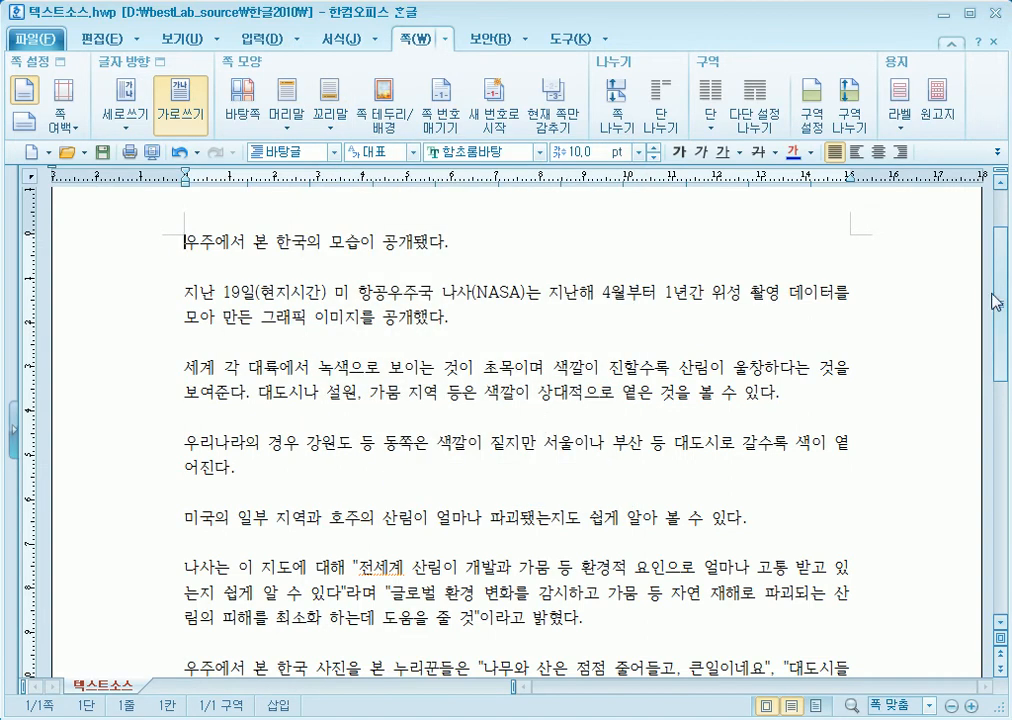
left_click_drag(1005, 296, 966, 573)
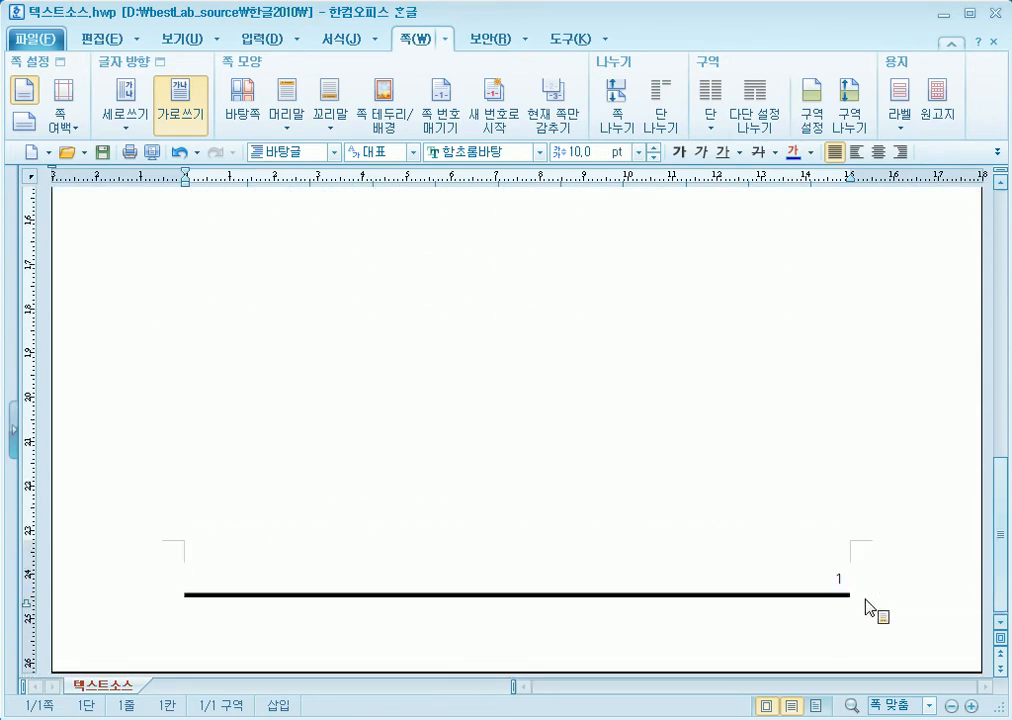
Step: Review the preset header and footer layouts for both pages (양 쪽) and check the footer at the page's end
left_click(287, 130)
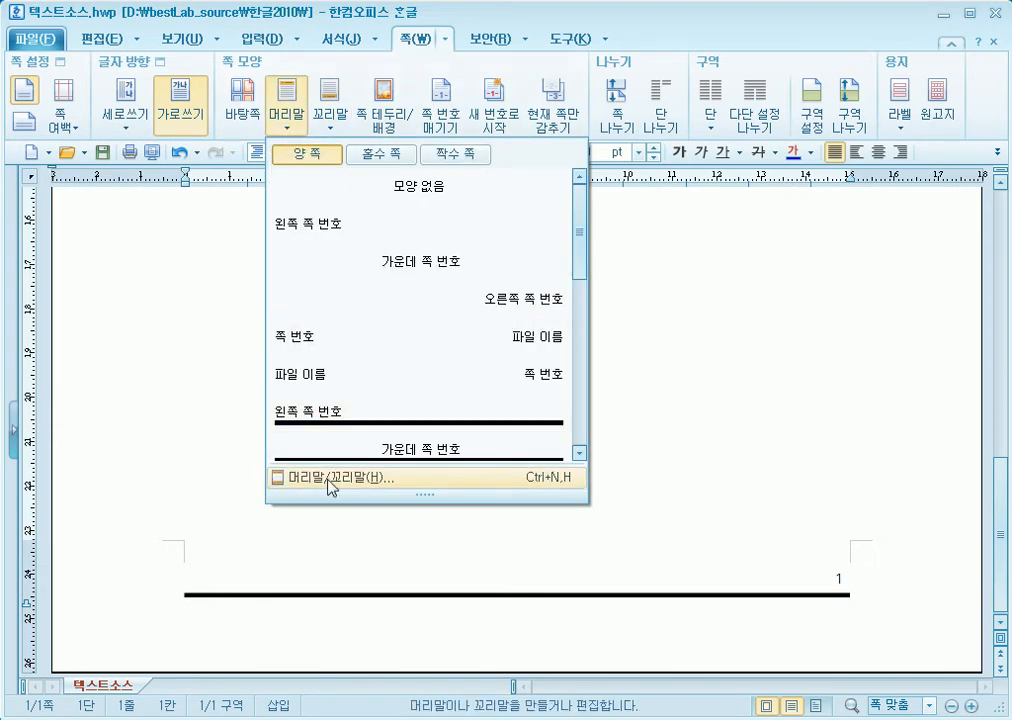
left_click(330, 128)
left_click(330, 128)
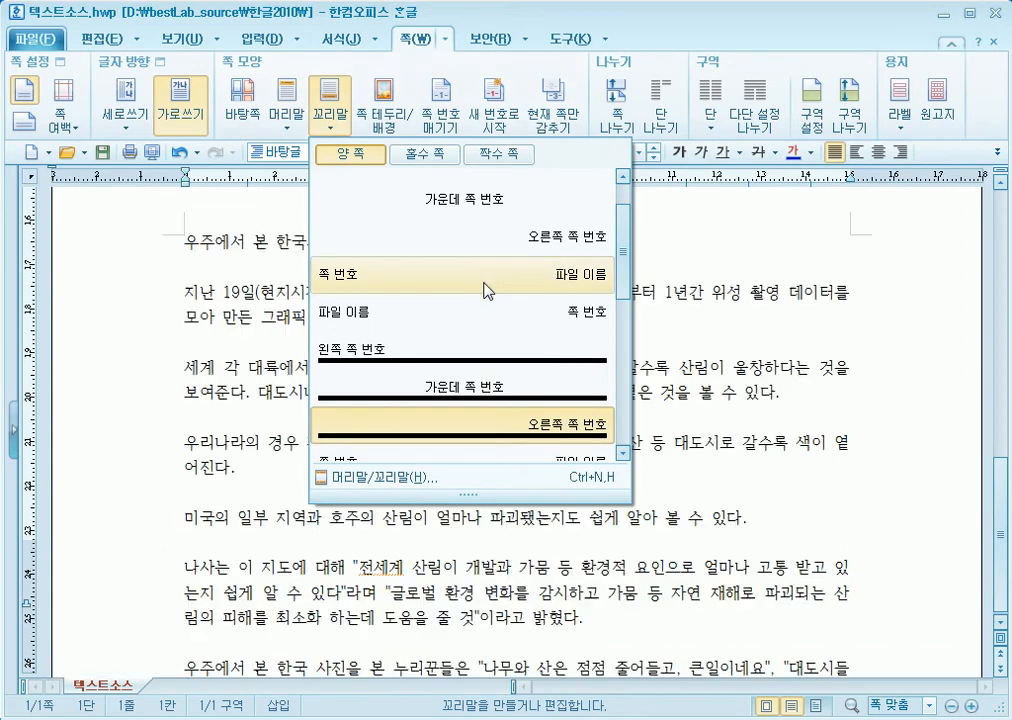
left_click(1000, 361)
left_click_drag(1000, 350, 984, 624)
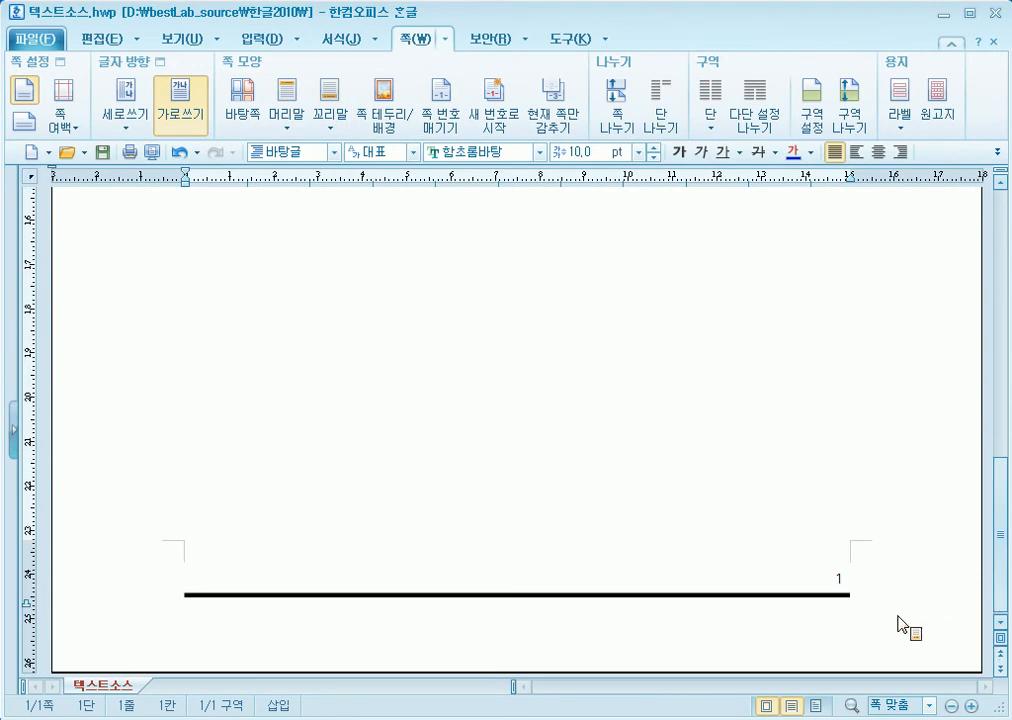
Step: Open the footer for editing, place the cursor after the page number, and close footer editing
double_click(832, 604)
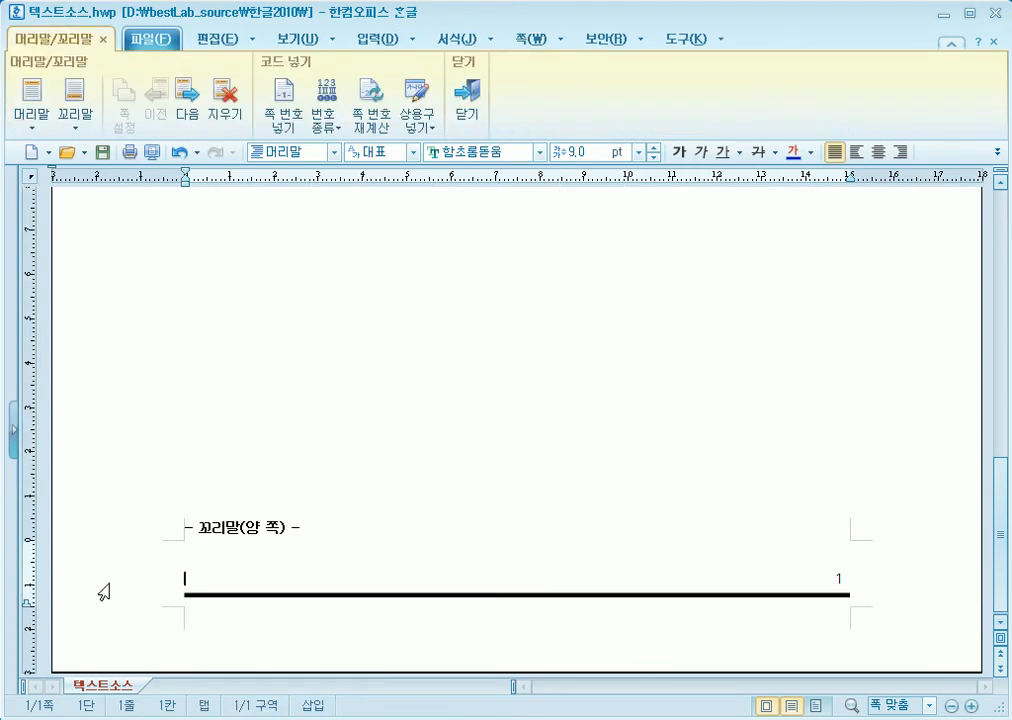
left_click(840, 581)
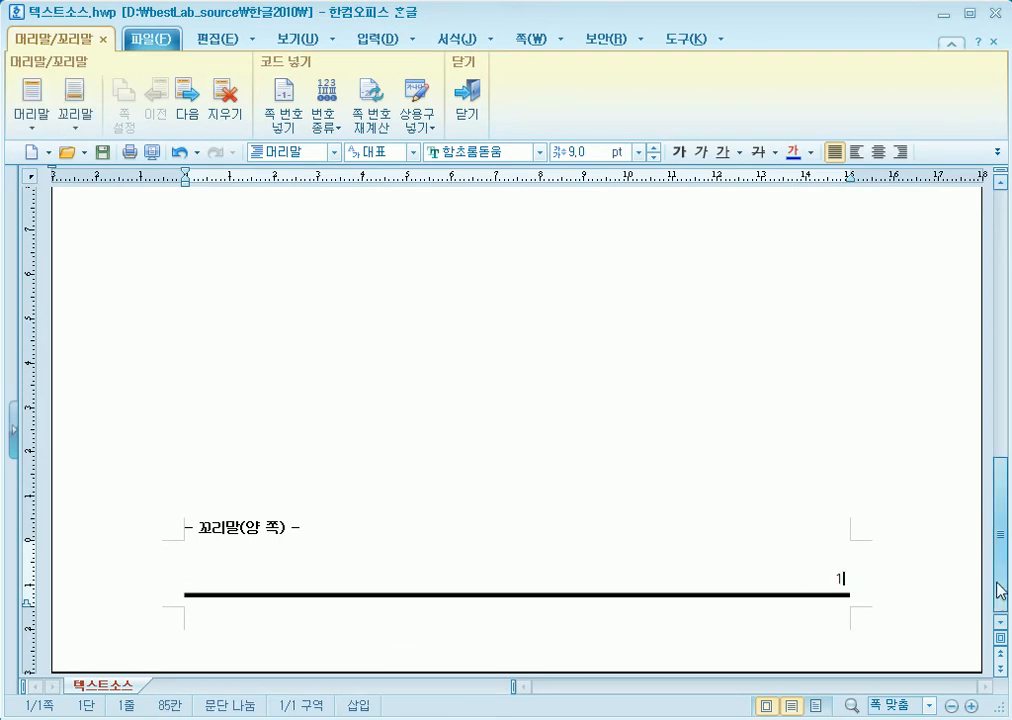
left_click(466, 104)
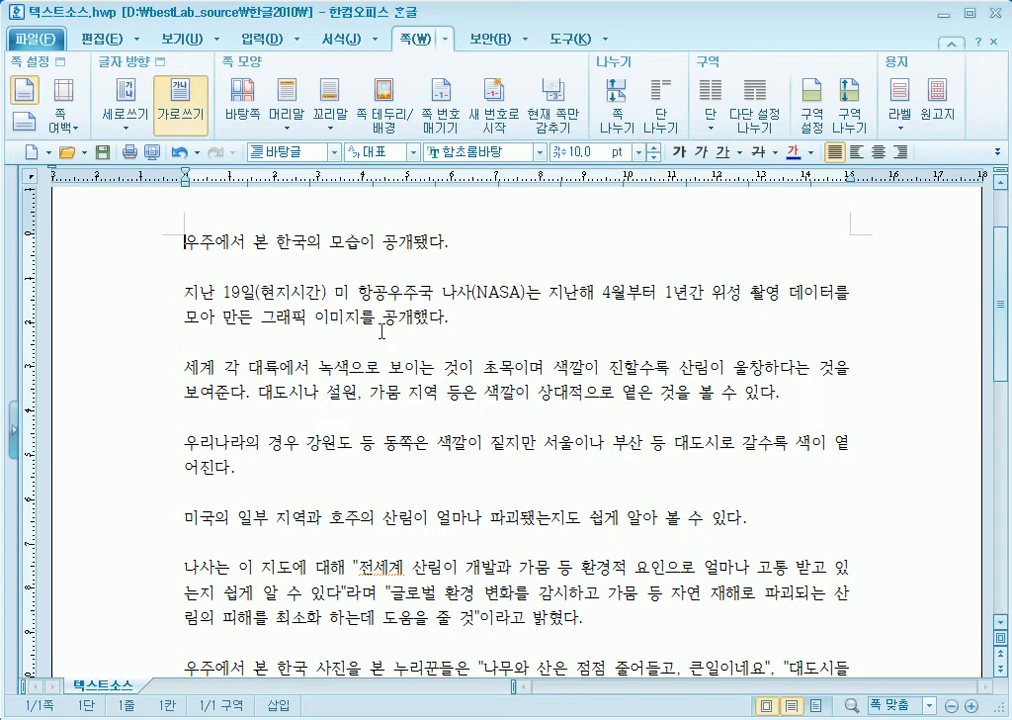
mouse_move(150, 126)
left_mouse_down()
mouse_move(215, 280)
mouse_move(493, 628)
left_mouse_up()
mouse_move(495, 126)
left_mouse_down()
mouse_move(805, 270)
mouse_move(818, 644)
mouse_move(811, 630)
left_mouse_up()
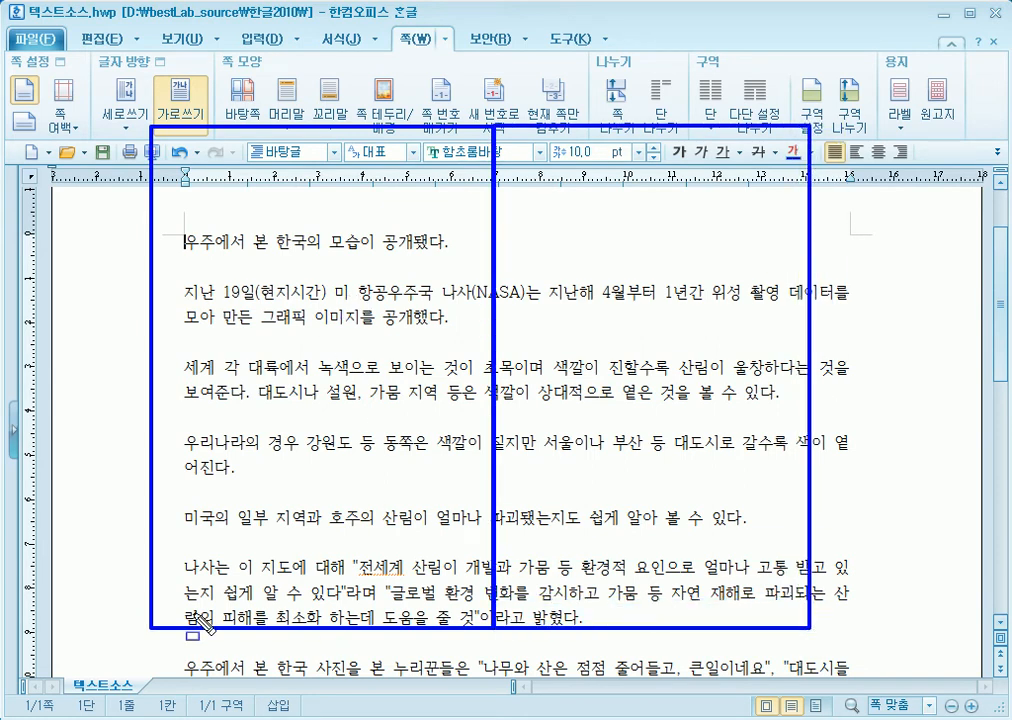
left_click_drag(169, 591, 224, 613)
left_click_drag(752, 586, 797, 613)
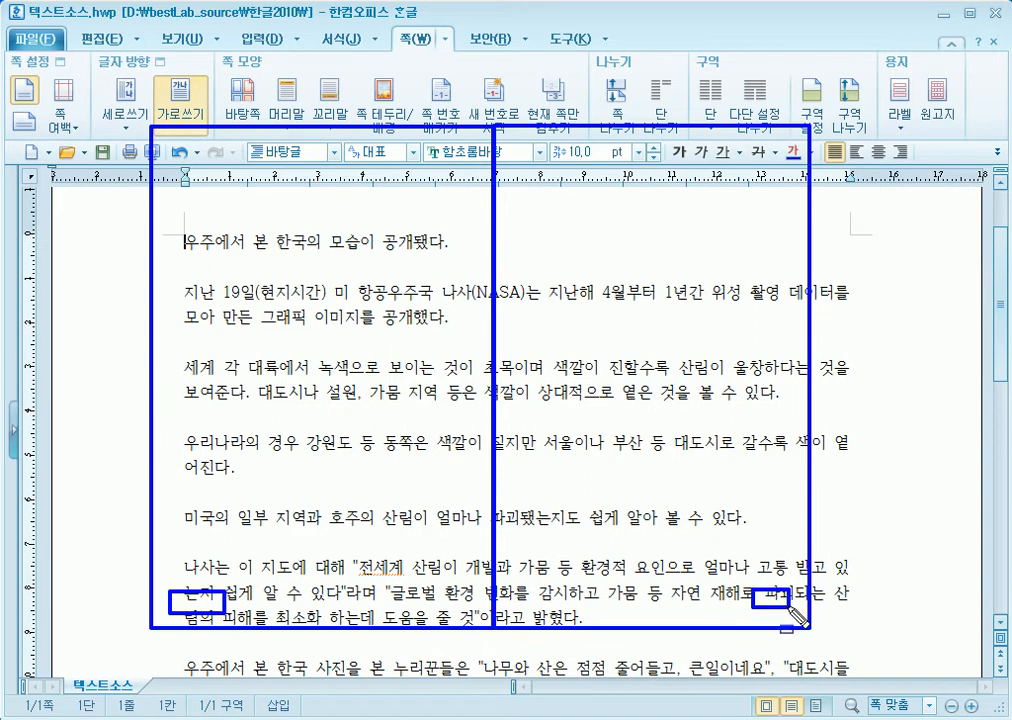
mouse_move(809, 135)
left_mouse_down()
mouse_move(773, 155)
mouse_move(774, 334)
left_mouse_up()
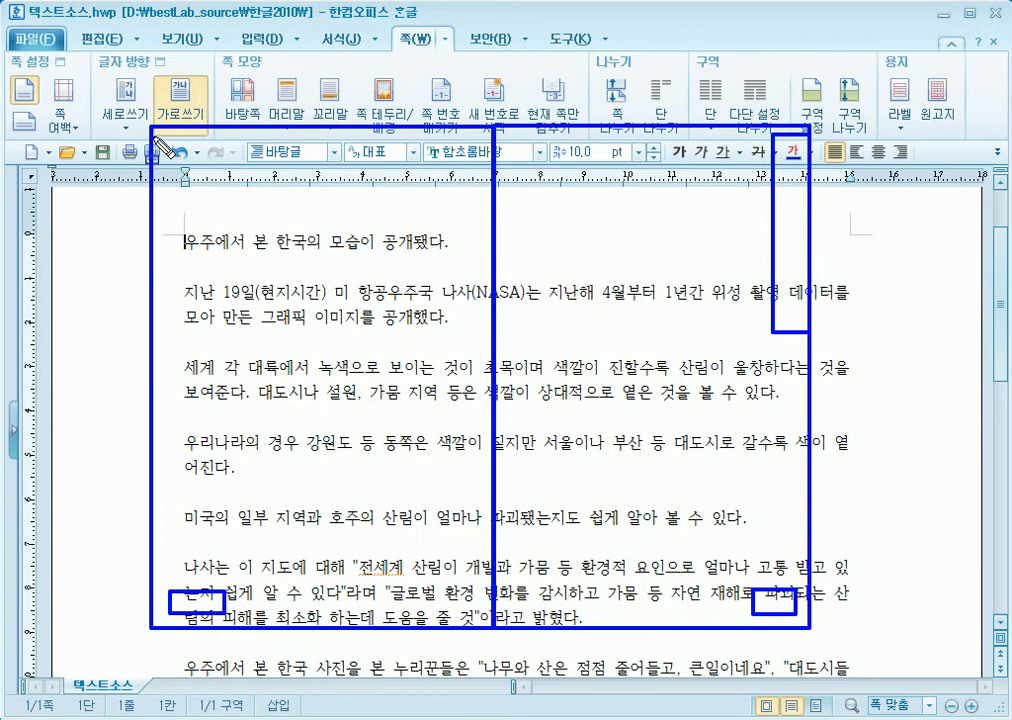
mouse_move(152, 130)
left_mouse_down()
mouse_move(219, 158)
mouse_move(219, 289)
mouse_move(208, 350)
mouse_move(196, 342)
mouse_move(196, 352)
left_mouse_up()
left_click_drag(193, 353, 190, 341)
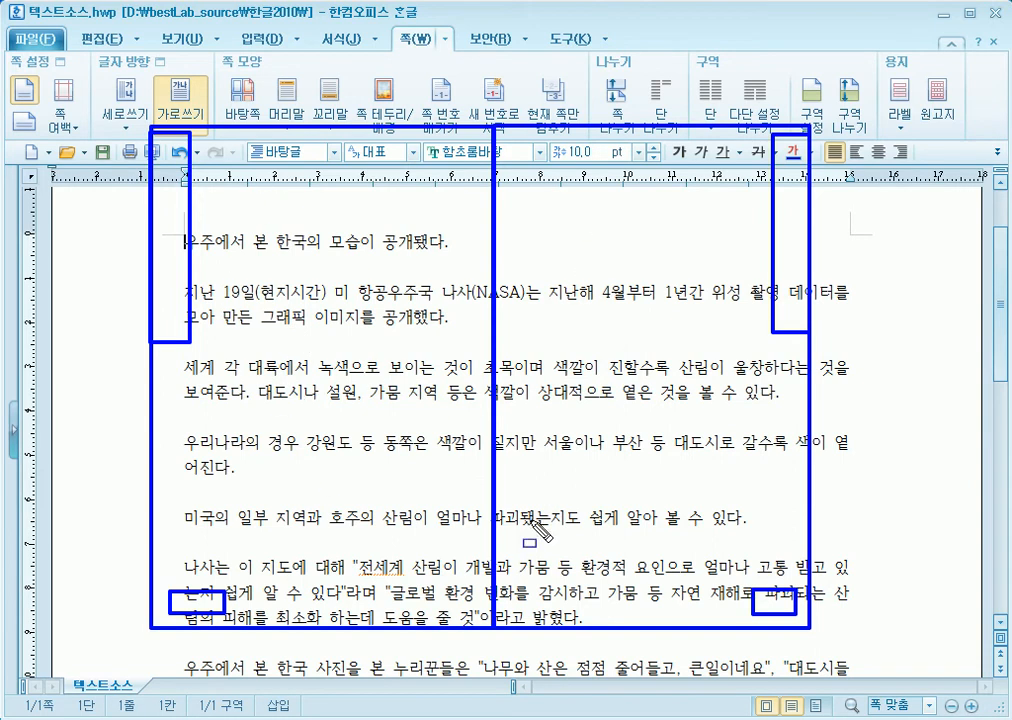
key("Escape")
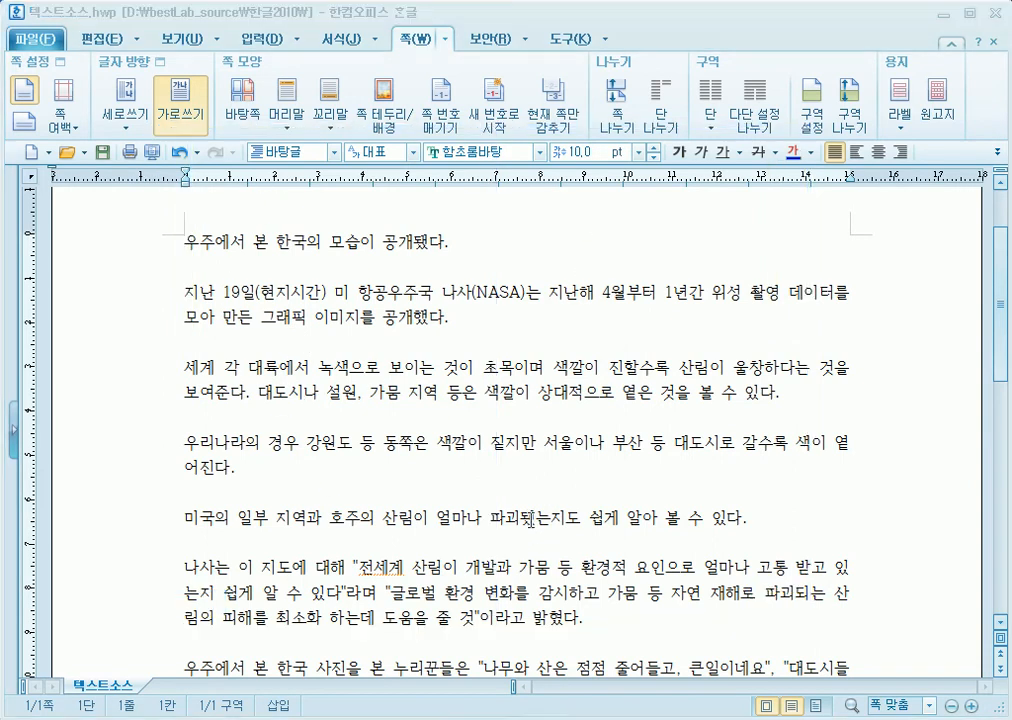
Step: Create a master page (바탕쪽) for odd pages (홀수 쪽), applied from the current section (현재 구역부터)
left_click(248, 110)
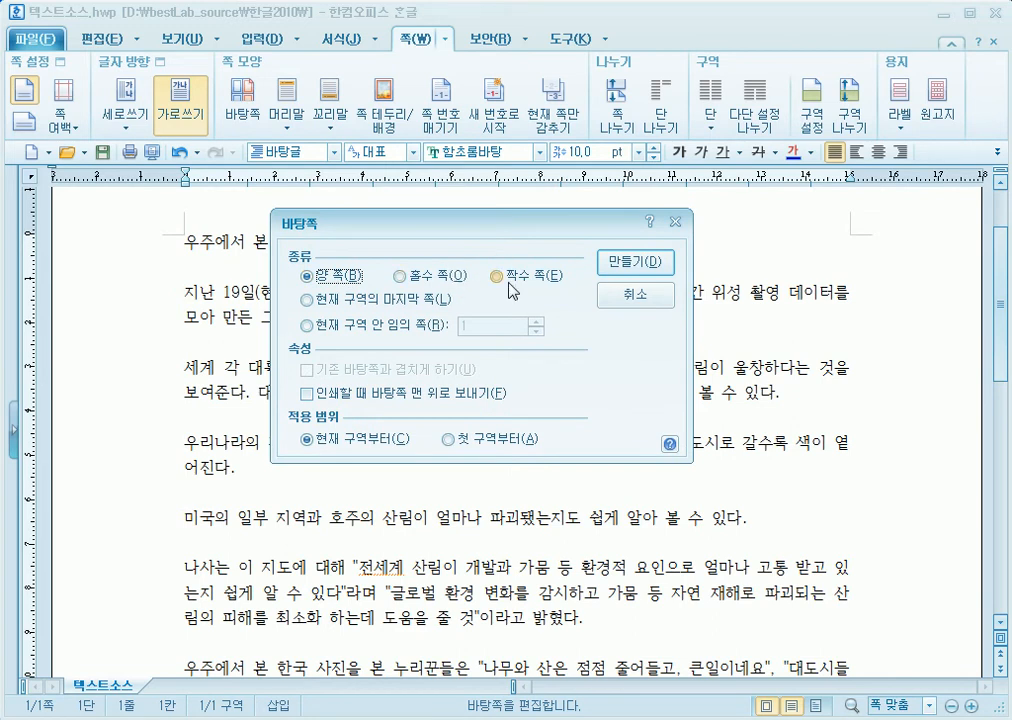
left_click(401, 276)
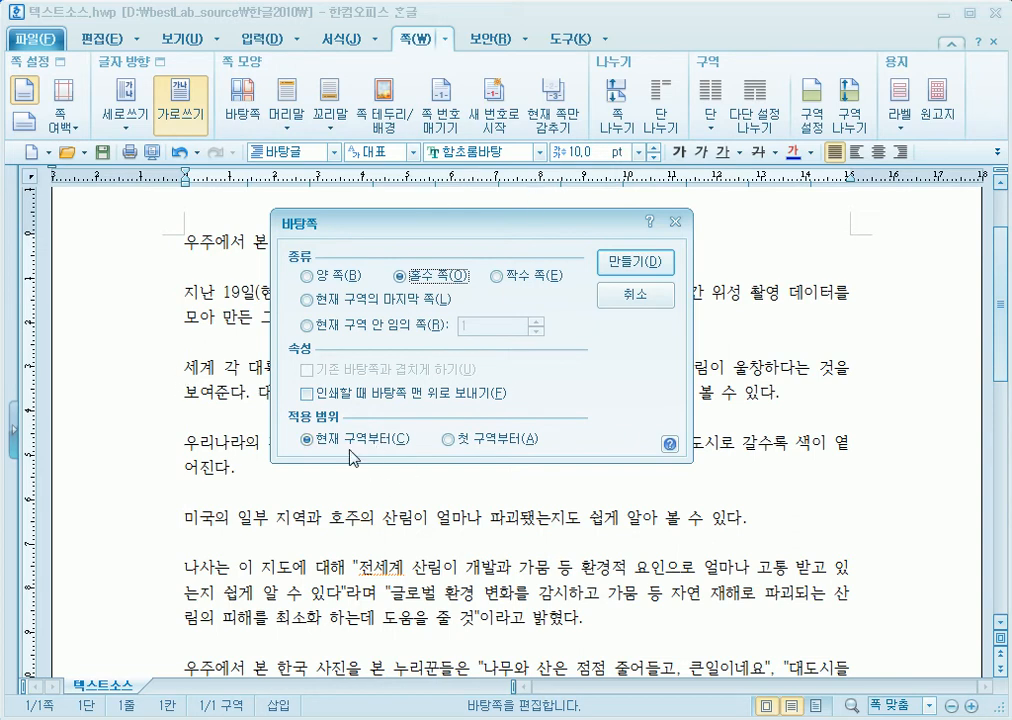
left_click(644, 273)
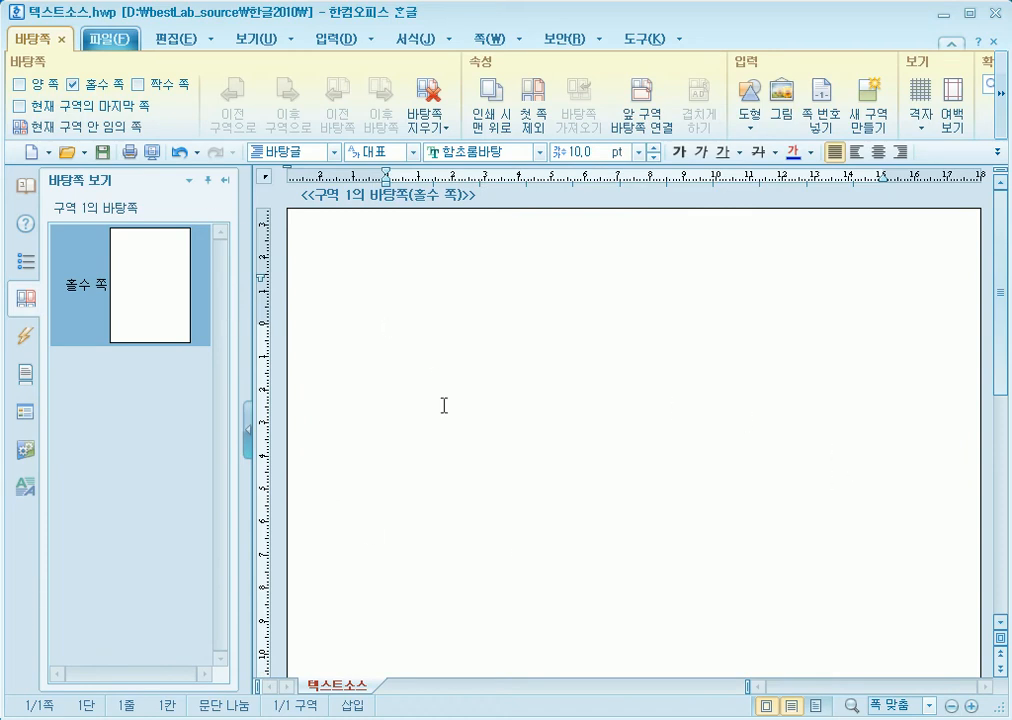
key("ctrl+n")
key("b")
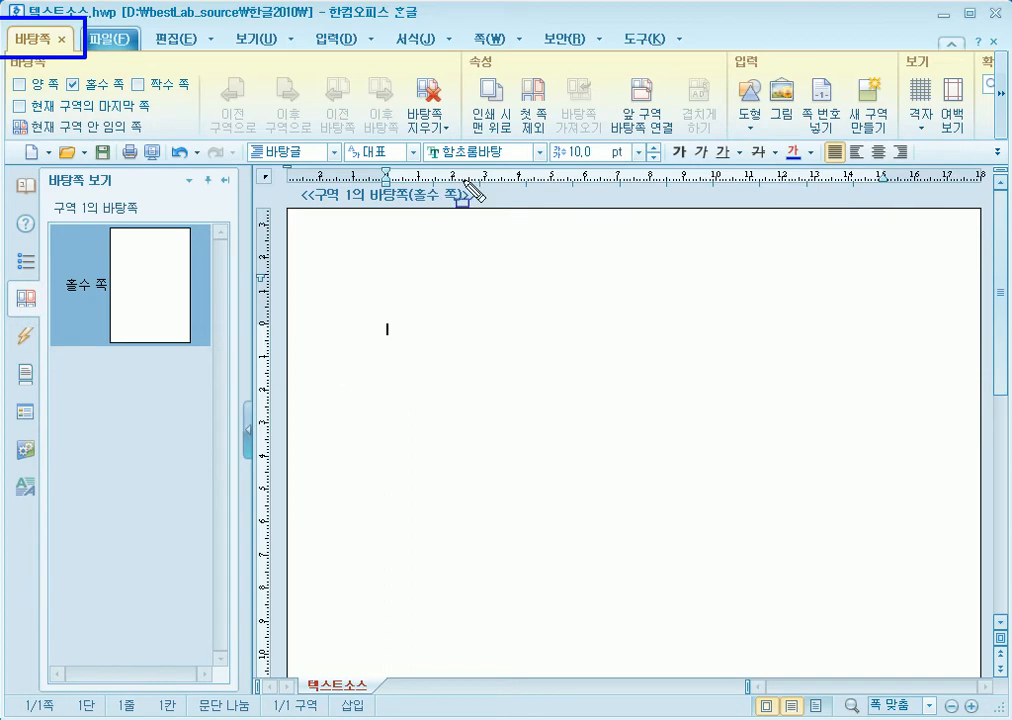
left_click_drag(493, 178, 286, 216)
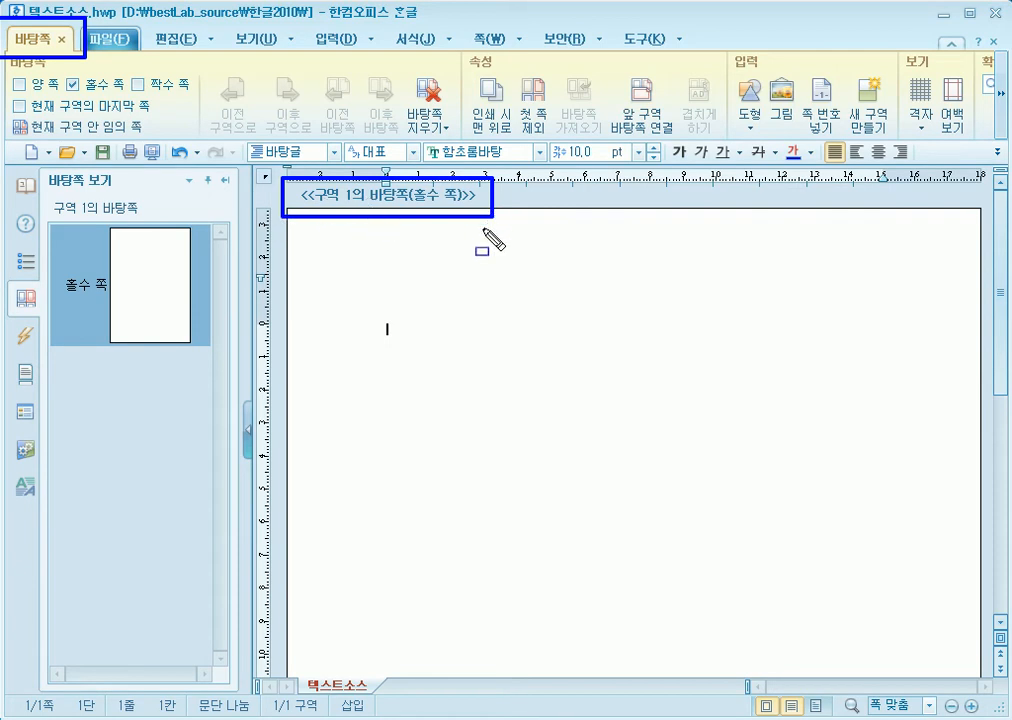
key("Escape")
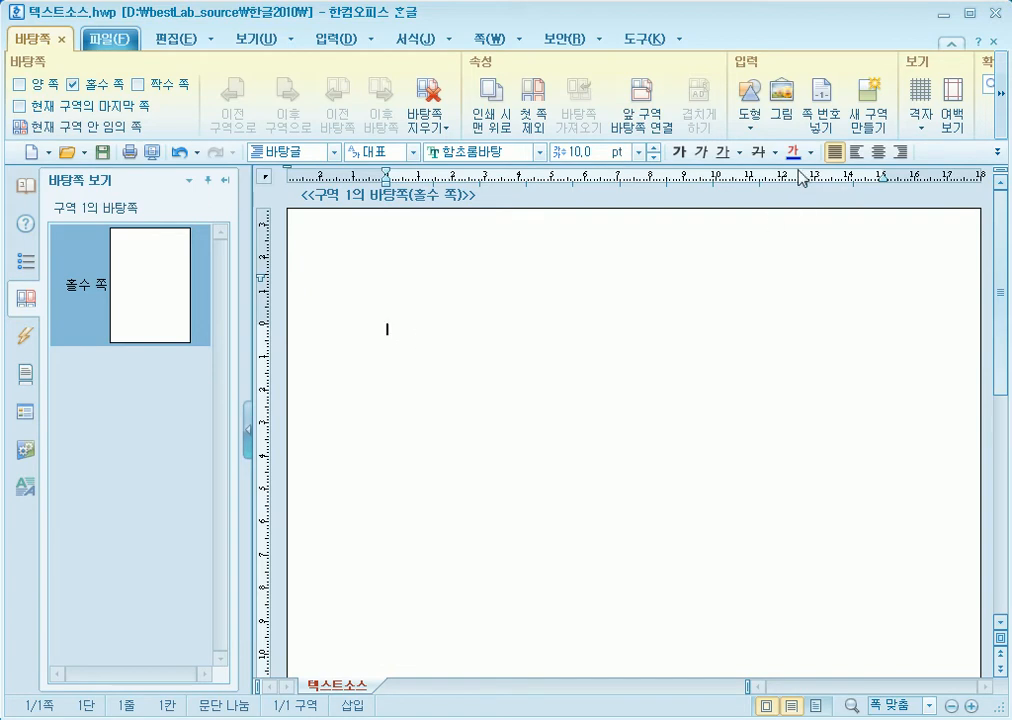
Step: Draw a rectangle about 24 mm wide and 65 mm high on the odd-page master page and move it to the page's upper-left corner
left_click(746, 128)
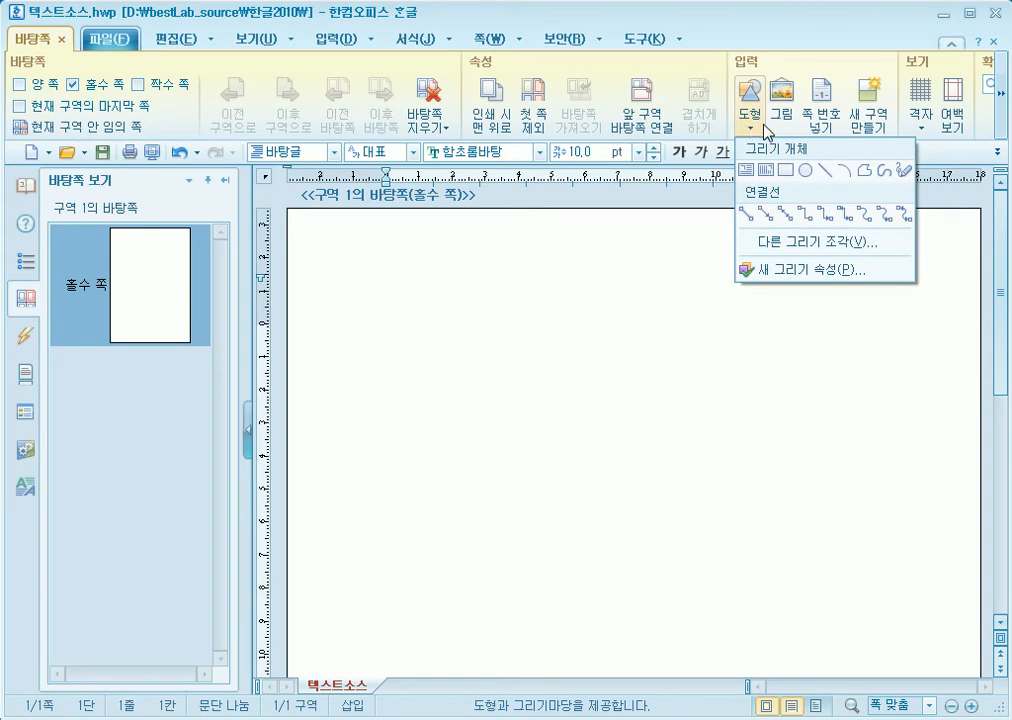
left_click(784, 174)
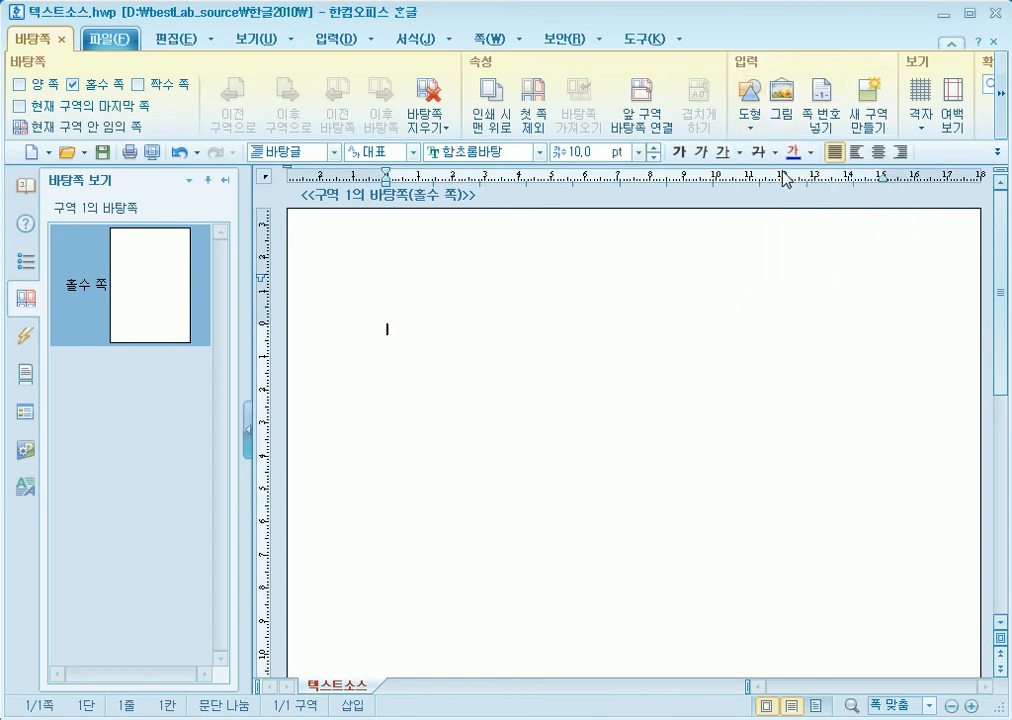
left_click_drag(357, 248, 437, 464)
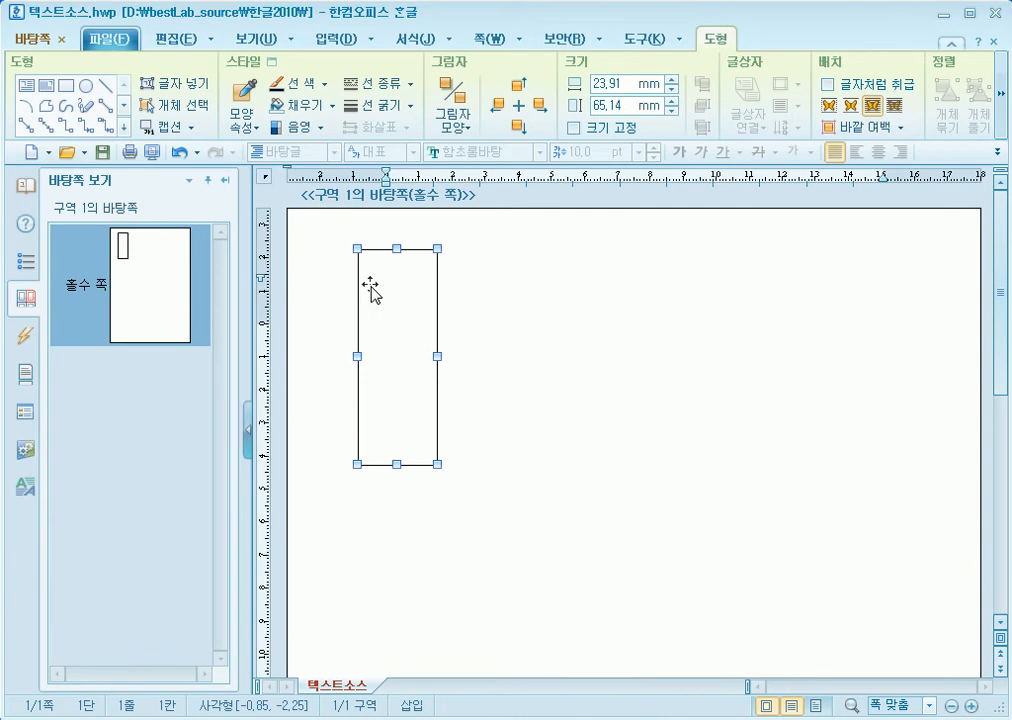
left_click_drag(370, 288, 299, 248)
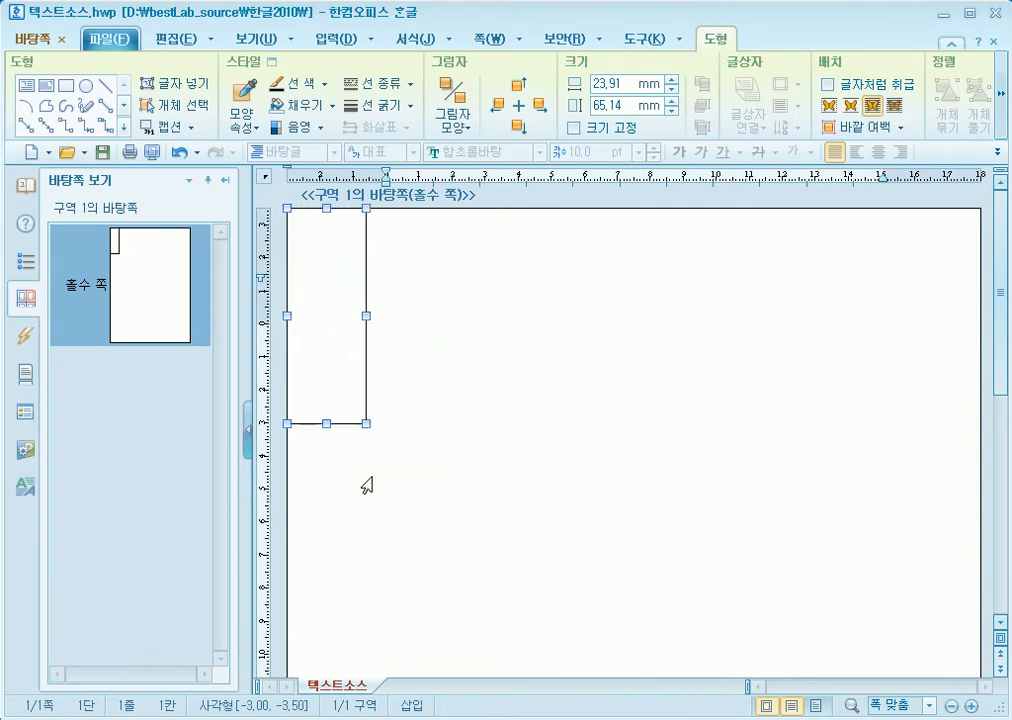
Step: Stretch the rectangle downward to about 110 mm high and place it in the page's upper-left corner
left_click_drag(332, 471, 332, 573)
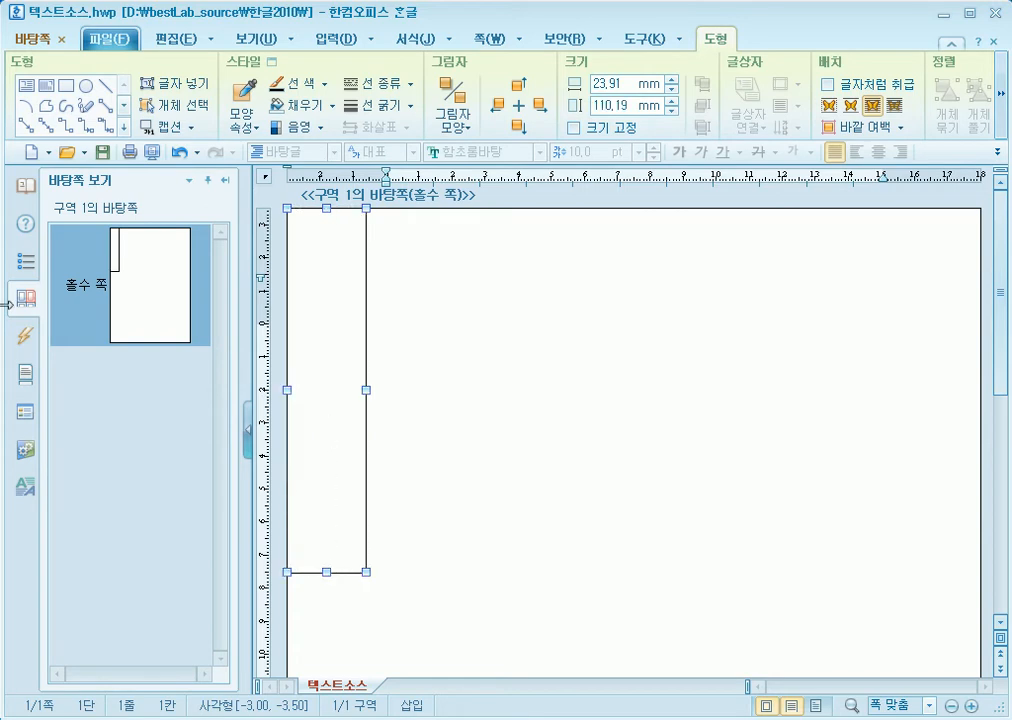
left_click_drag(351, 291, 400, 336)
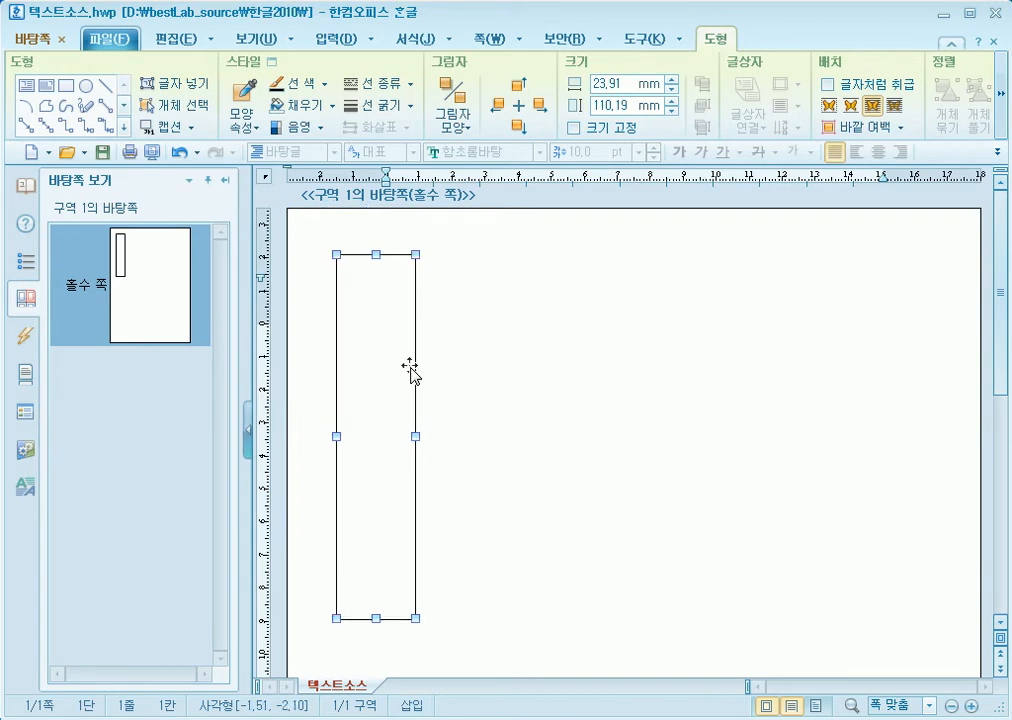
left_click_drag(447, 407, 449, 403)
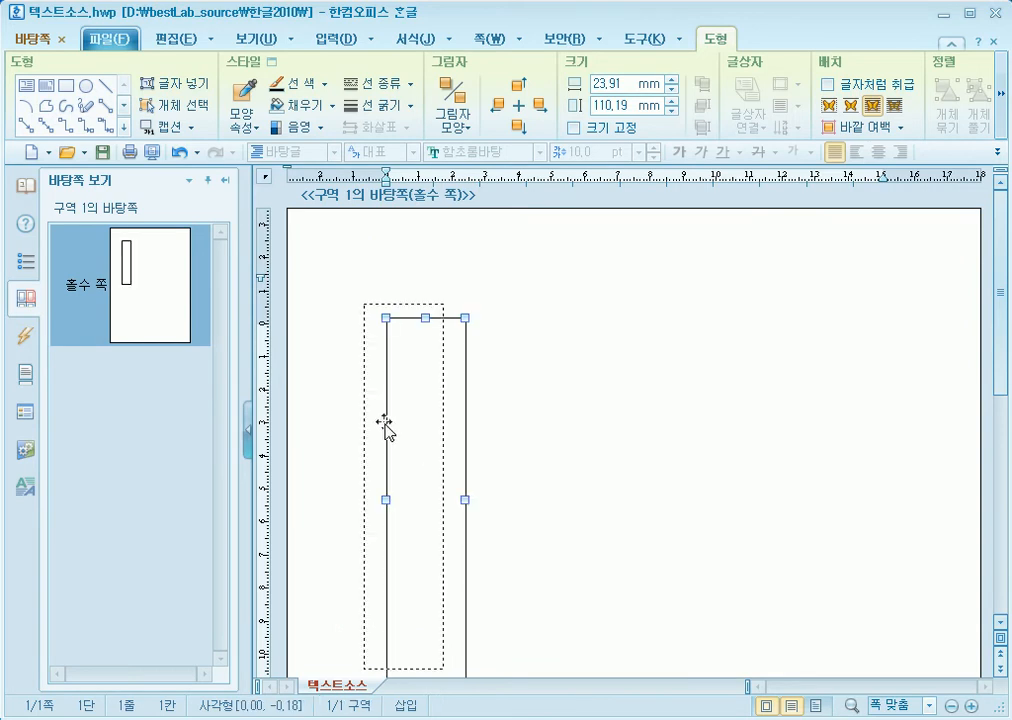
left_click_drag(329, 373, 311, 325)
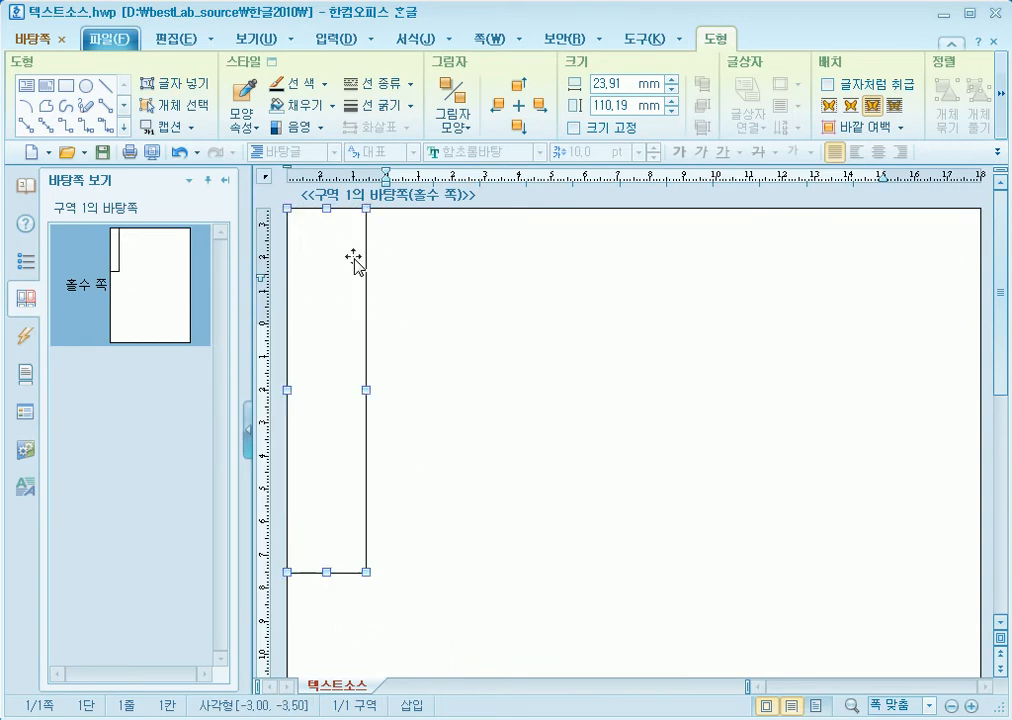
Step: Fill the rectangle with blue and close master page (바탕쪽) editing
left_click(335, 108)
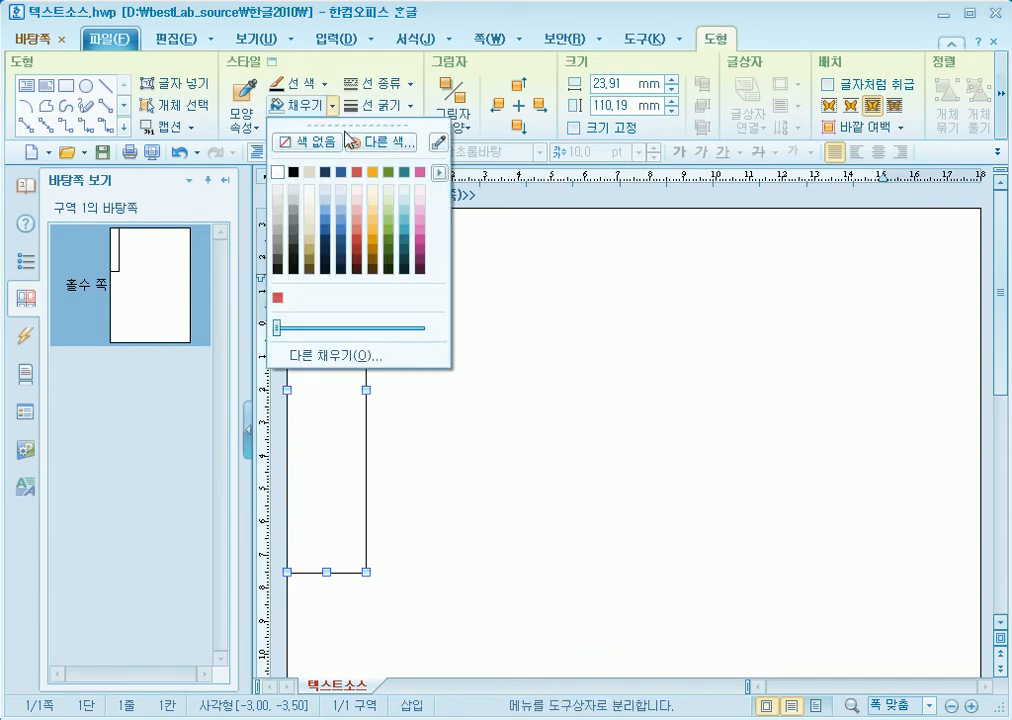
left_click(341, 230)
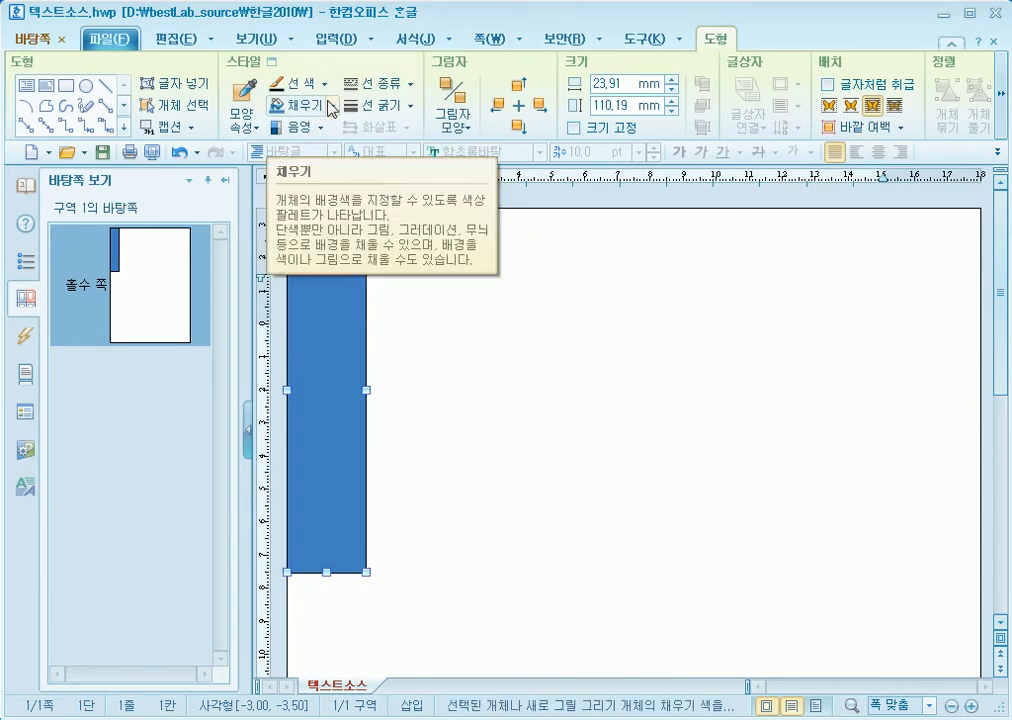
left_click(549, 447)
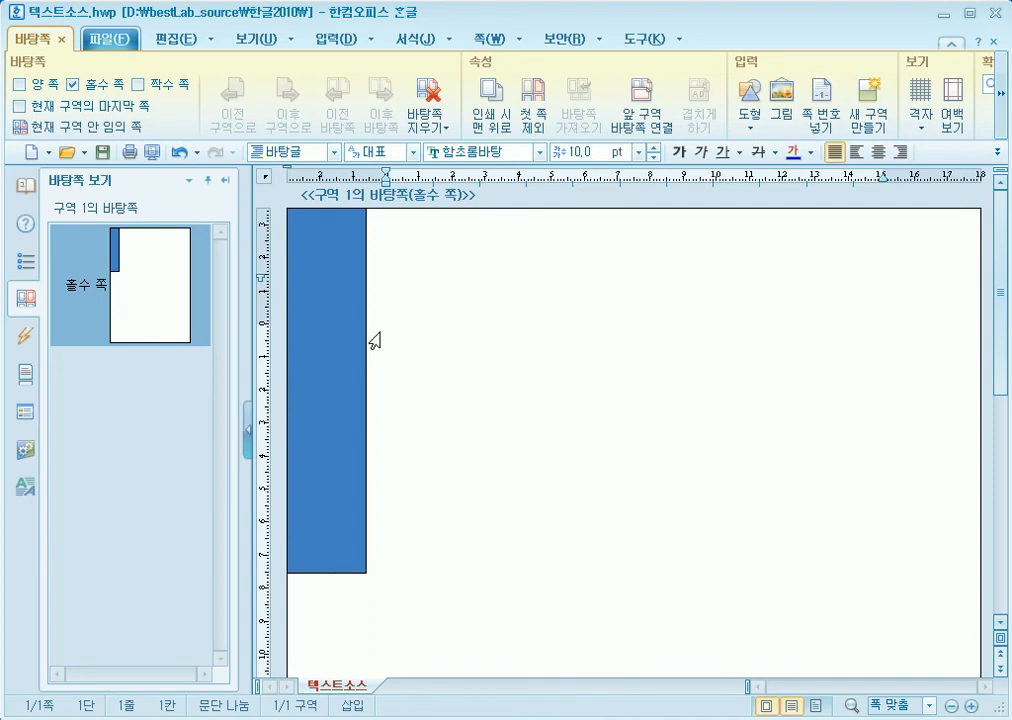
left_click(1001, 100)
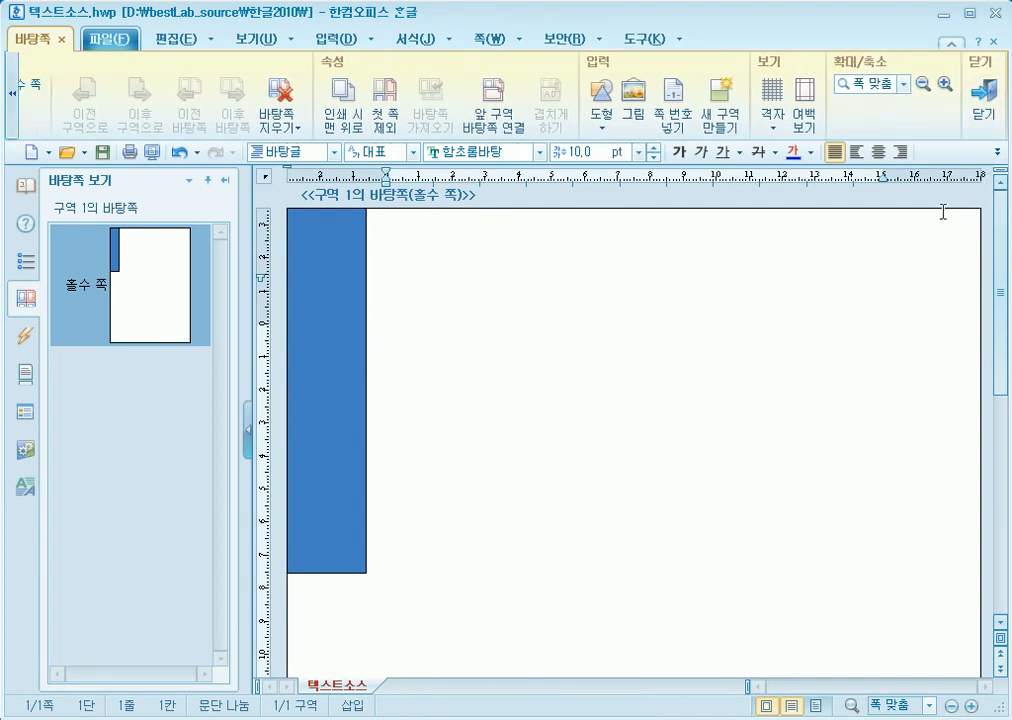
left_click(987, 106)
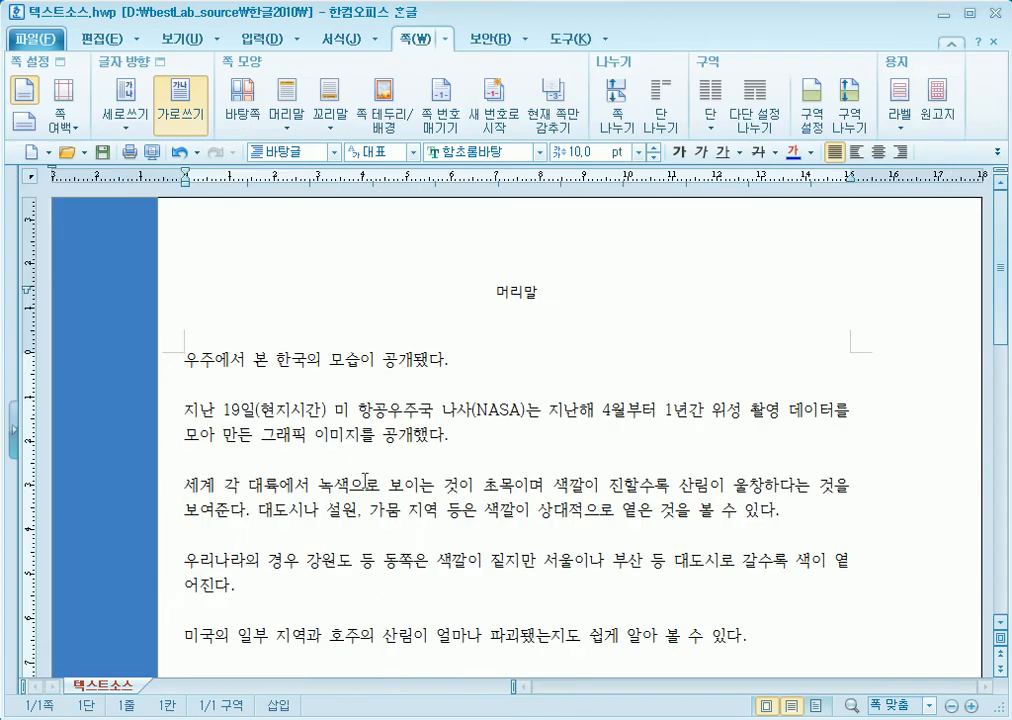
Step: Set the document zoom to fit the whole page (쪽 맞춤)
left_click(930, 706)
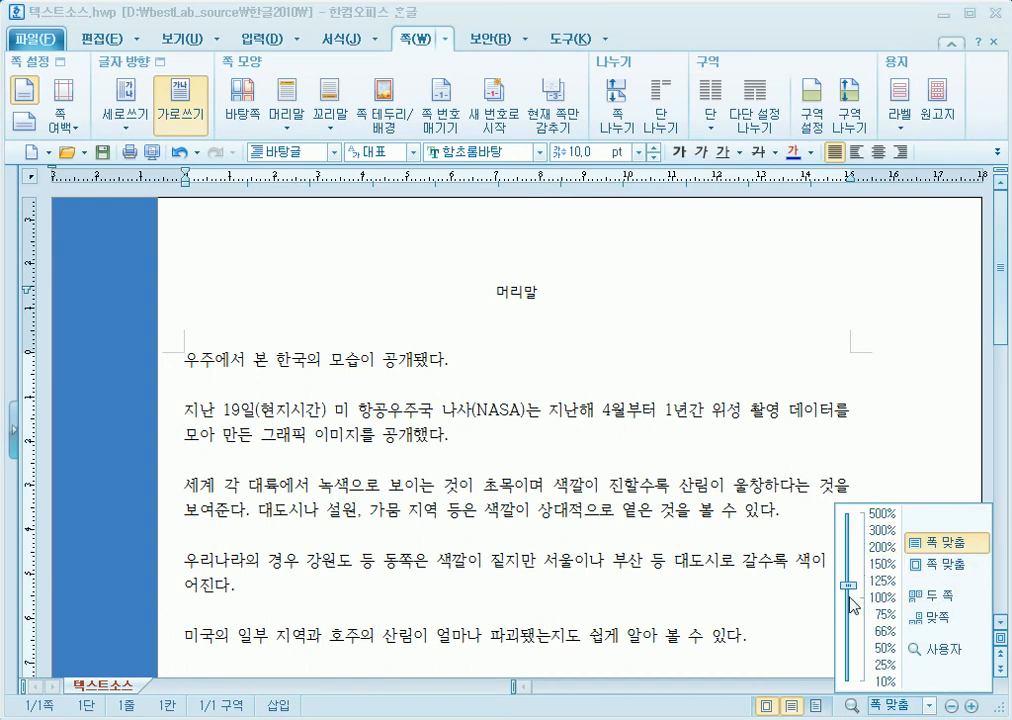
mouse_move(852, 592)
left_mouse_down()
mouse_move(849, 570)
mouse_move(853, 613)
left_mouse_up()
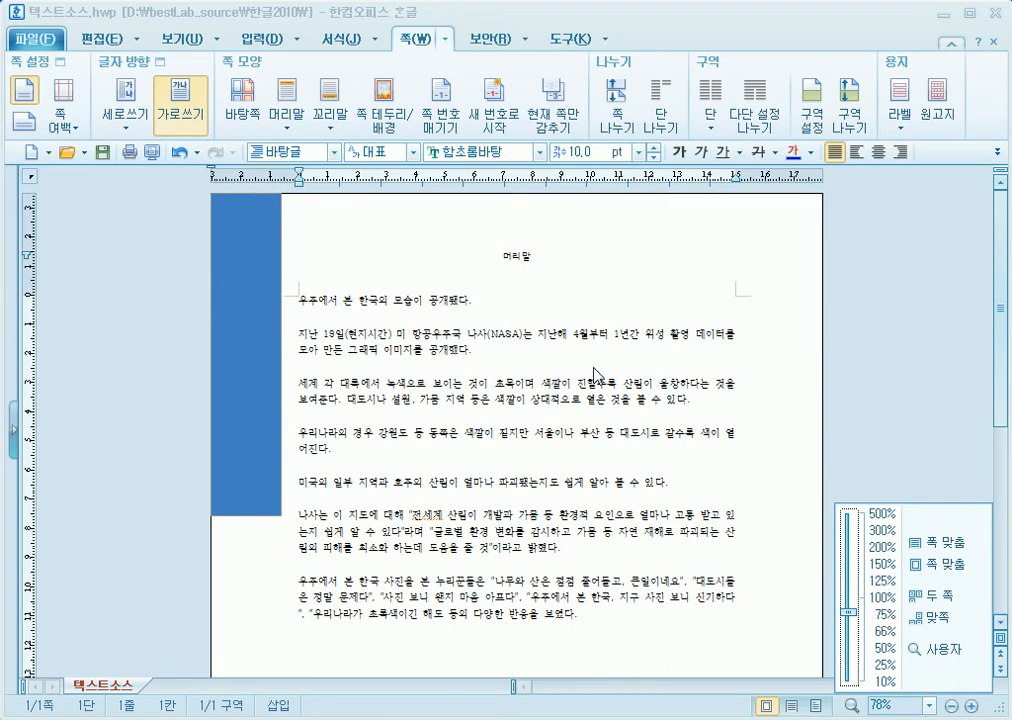
left_click(949, 566)
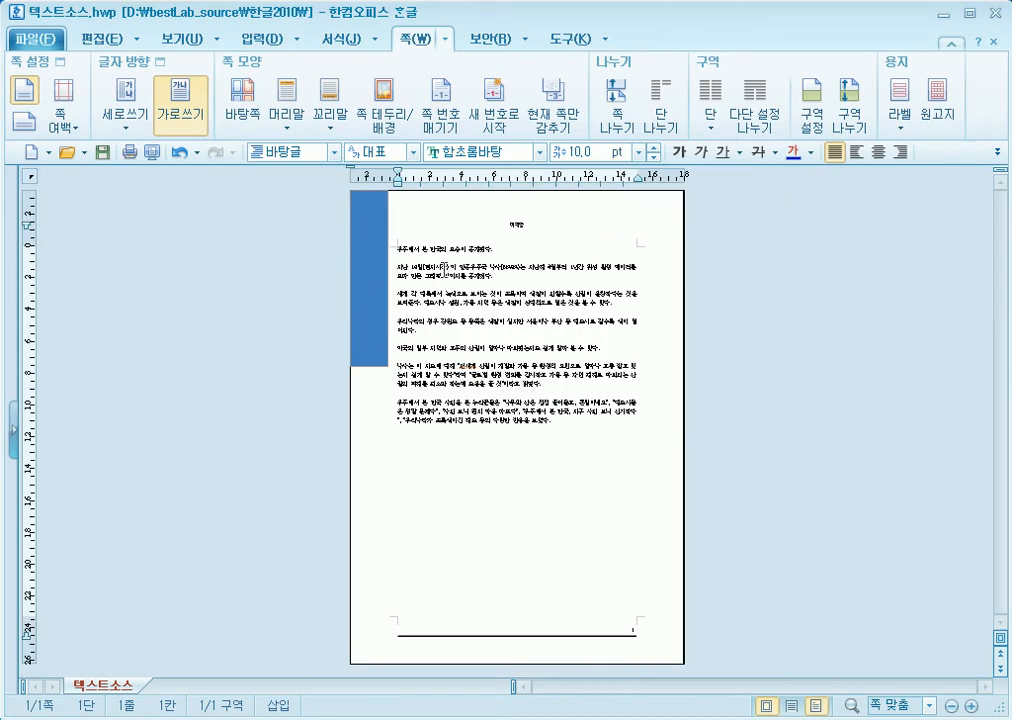
Step: Insert two page breaks after the last paragraph to extend the document to three pages
left_click(588, 464)
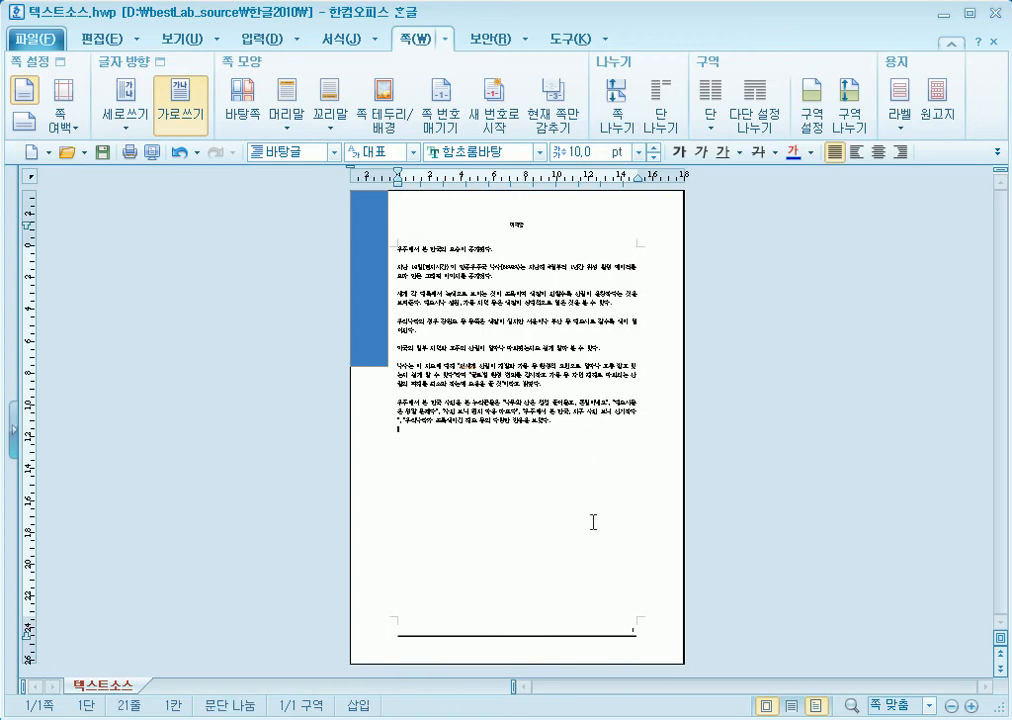
key("ctrl+Return")
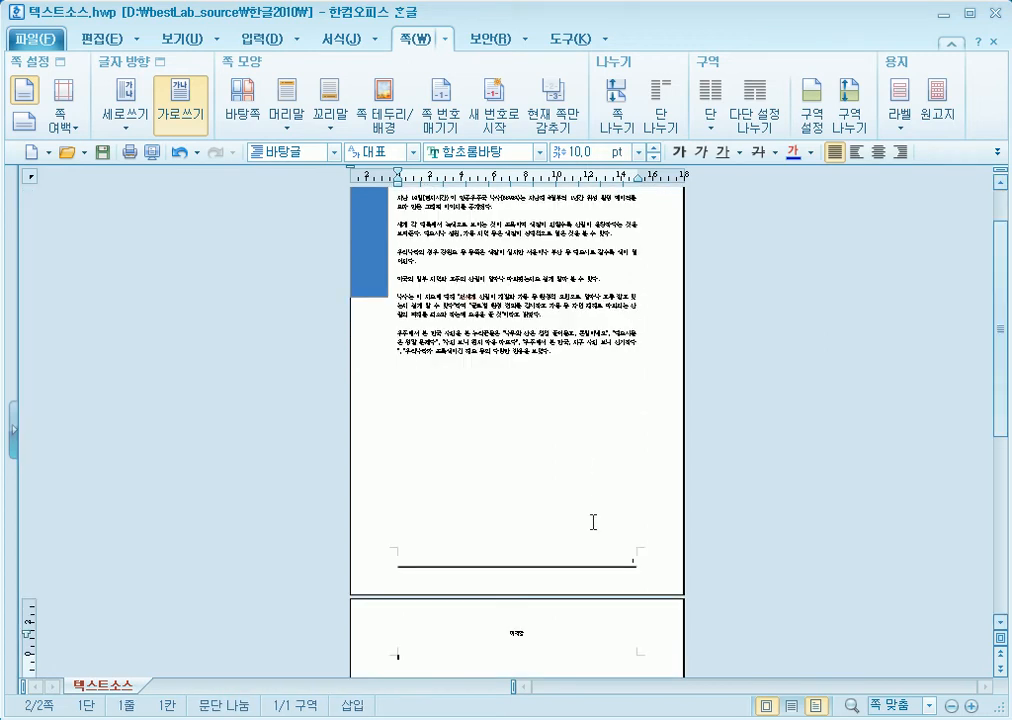
scroll(592, 518, "up", 2)
scroll(592, 517, "down", 3)
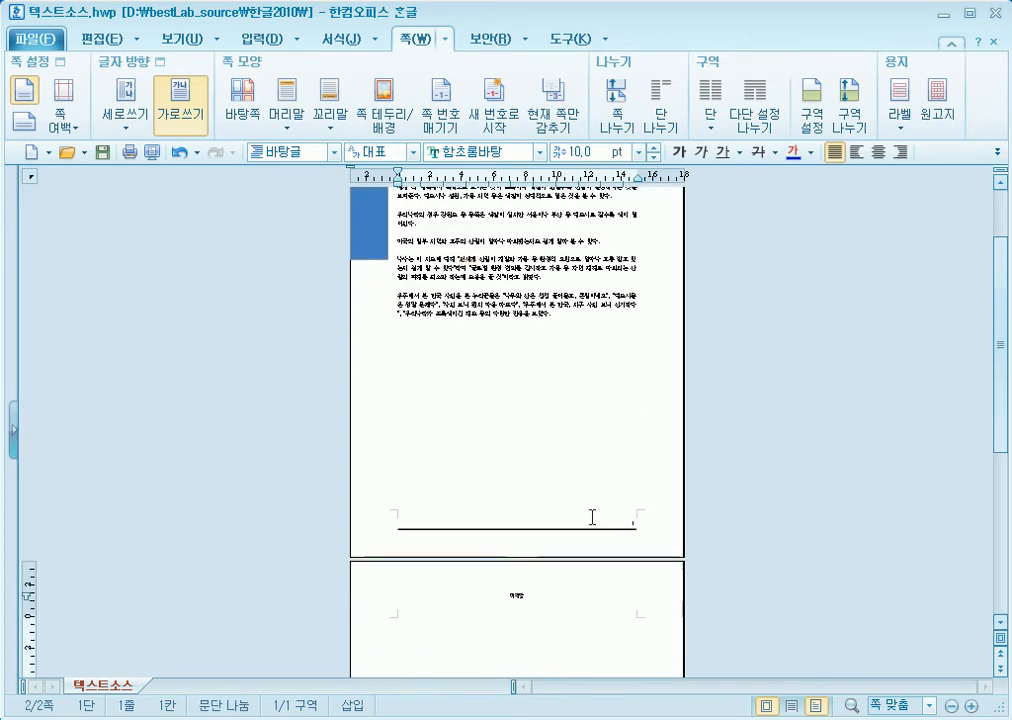
scroll(590, 518, "down", 3)
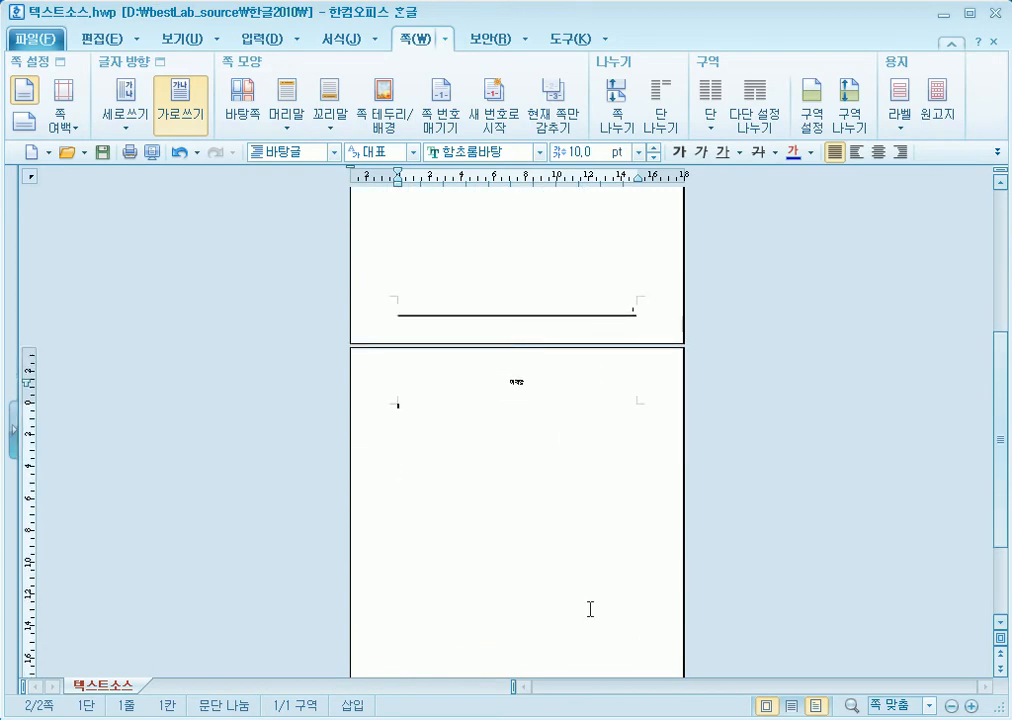
key("ctrl+Return")
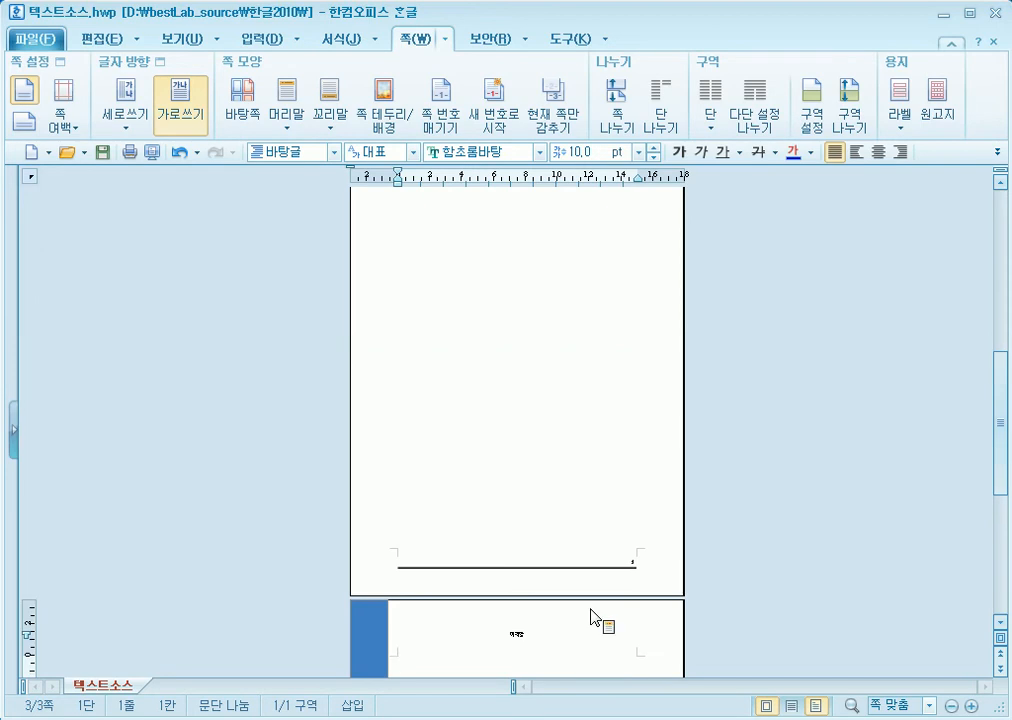
Step: Check on all three pages where the odd-page master rectangle is applied
scroll(595, 505, "up", 10)
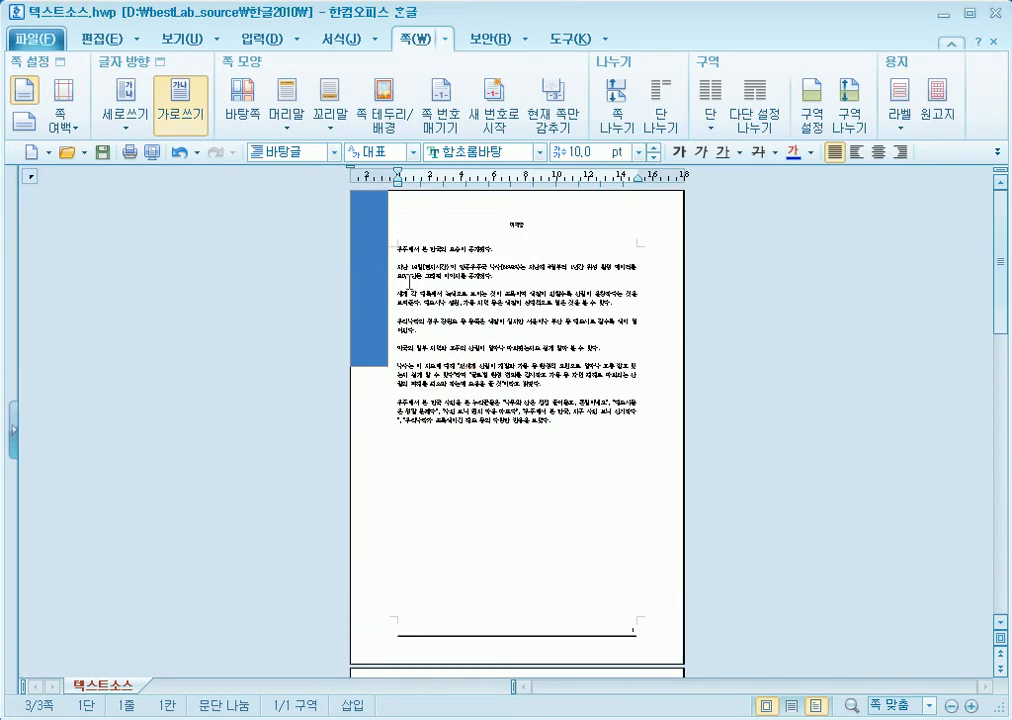
scroll(538, 406, "down", 5)
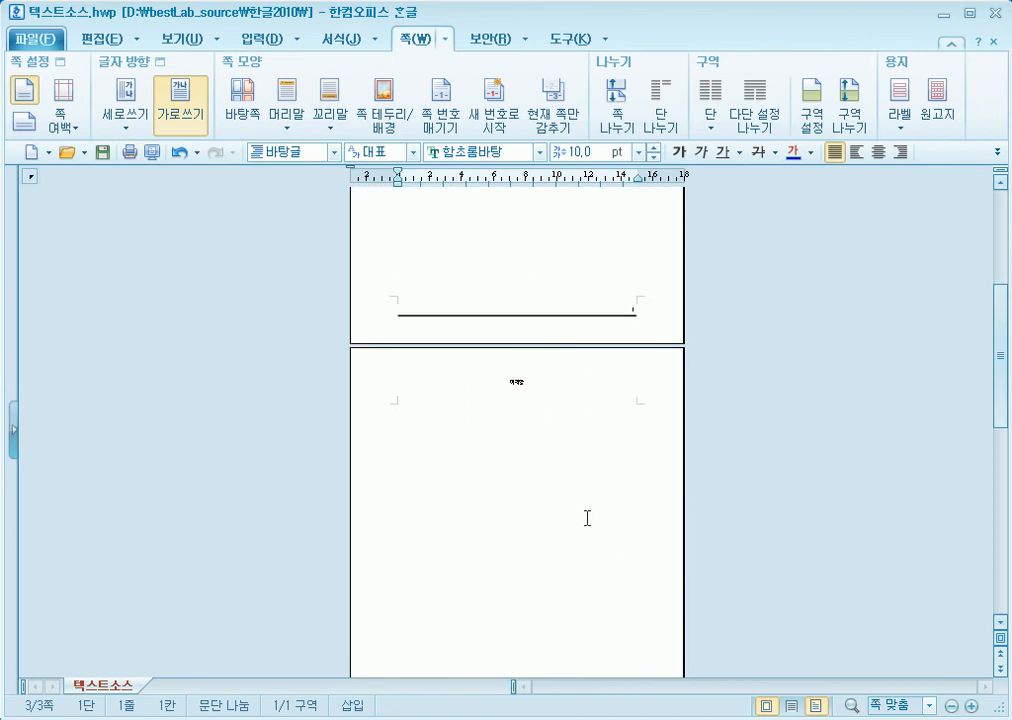
scroll(569, 524, "down", 2)
scroll(583, 513, "down", 5)
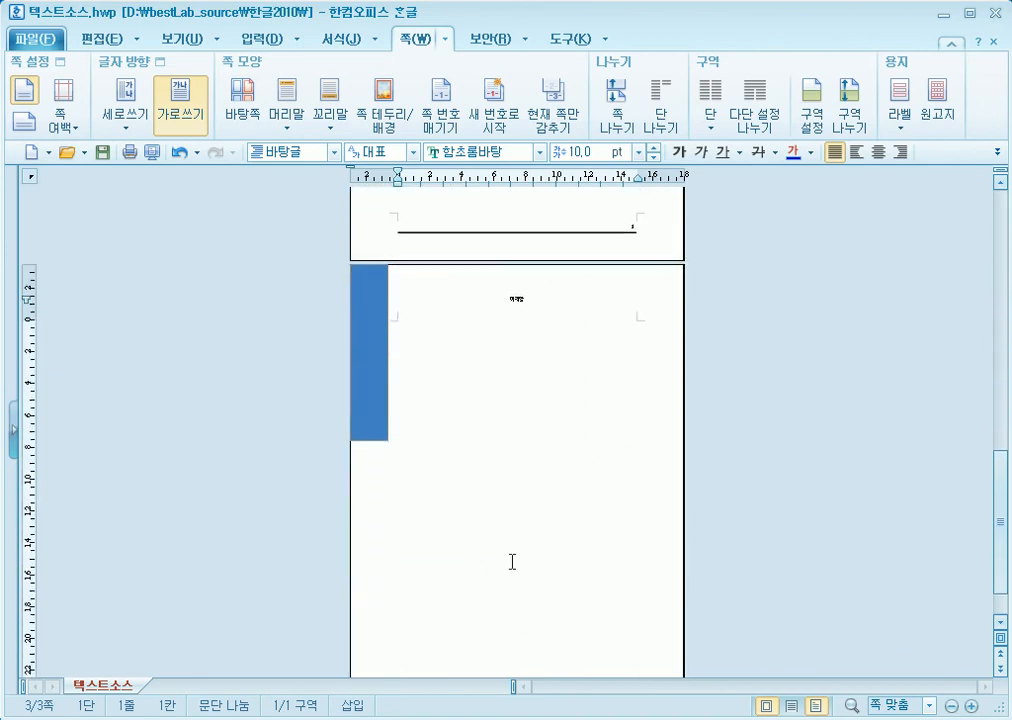
scroll(599, 542, "up", 6)
scroll(593, 531, "down", 3)
scroll(593, 531, "up", 4)
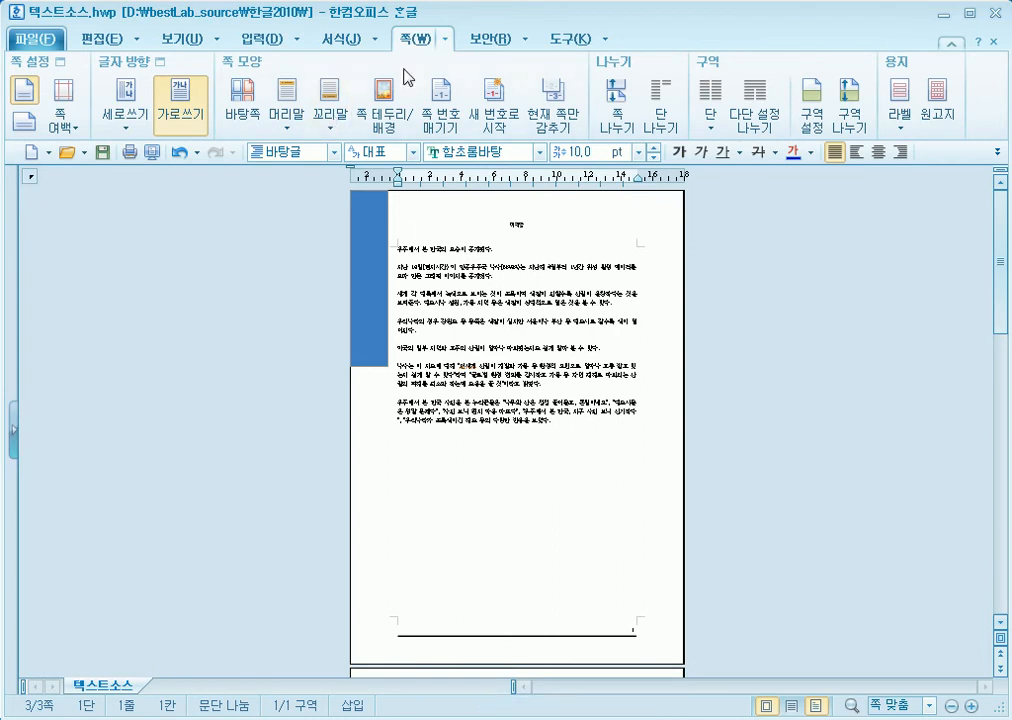
Step: Set the zoom to fit the page width (폭 맞춤) and place the cursor after "우주" in the first line
left_click(925, 697)
left_click(931, 544)
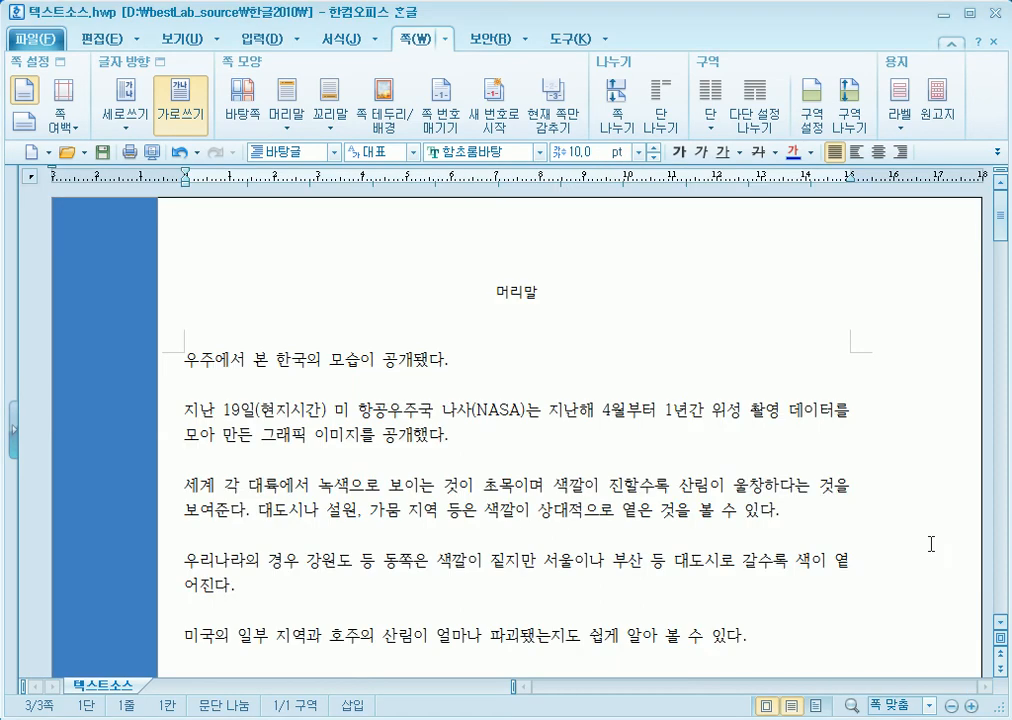
left_click(217, 371)
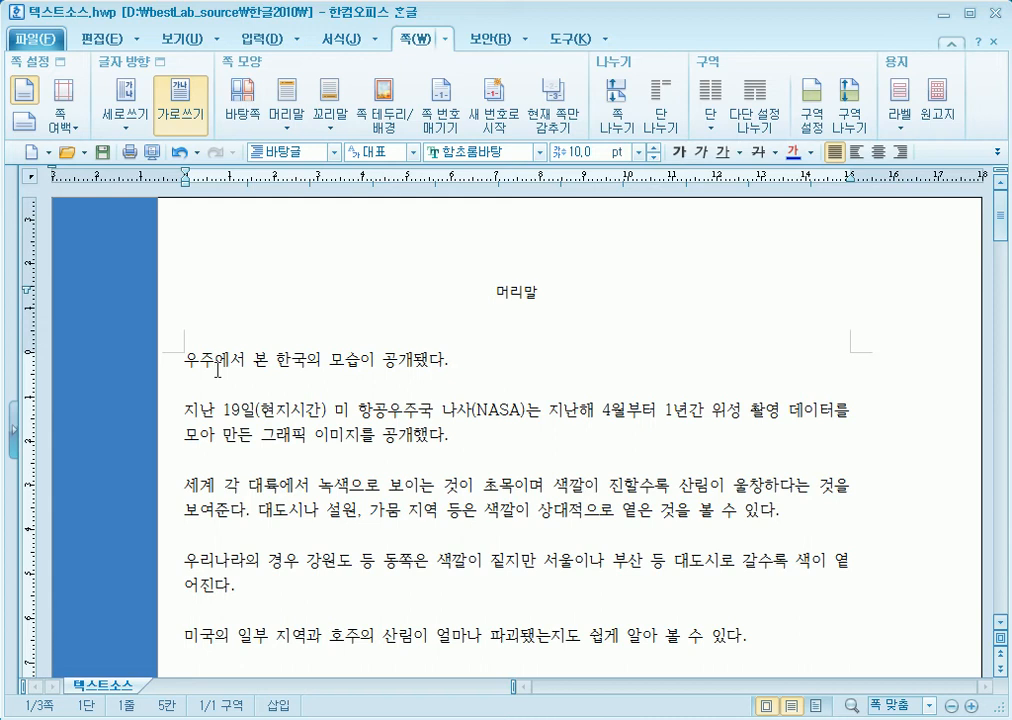
mouse_move(978, 157)
left_mouse_down()
mouse_move(186, 162)
mouse_move(151, 199)
left_mouse_up()
left_click_drag(20, 188, 40, 598)
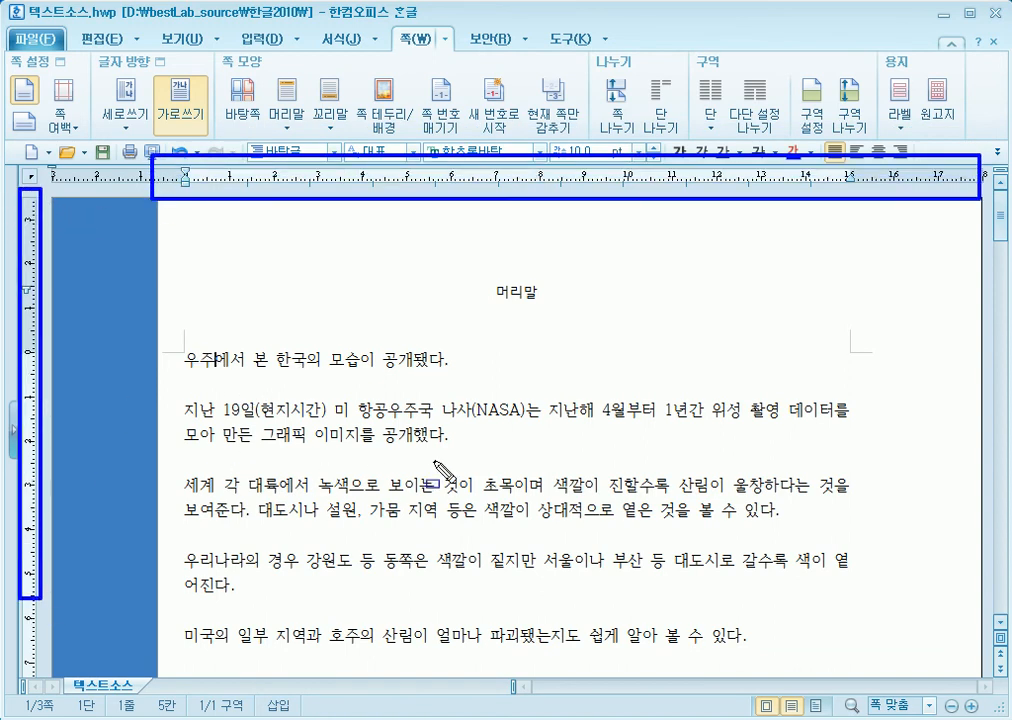
key("Escape")
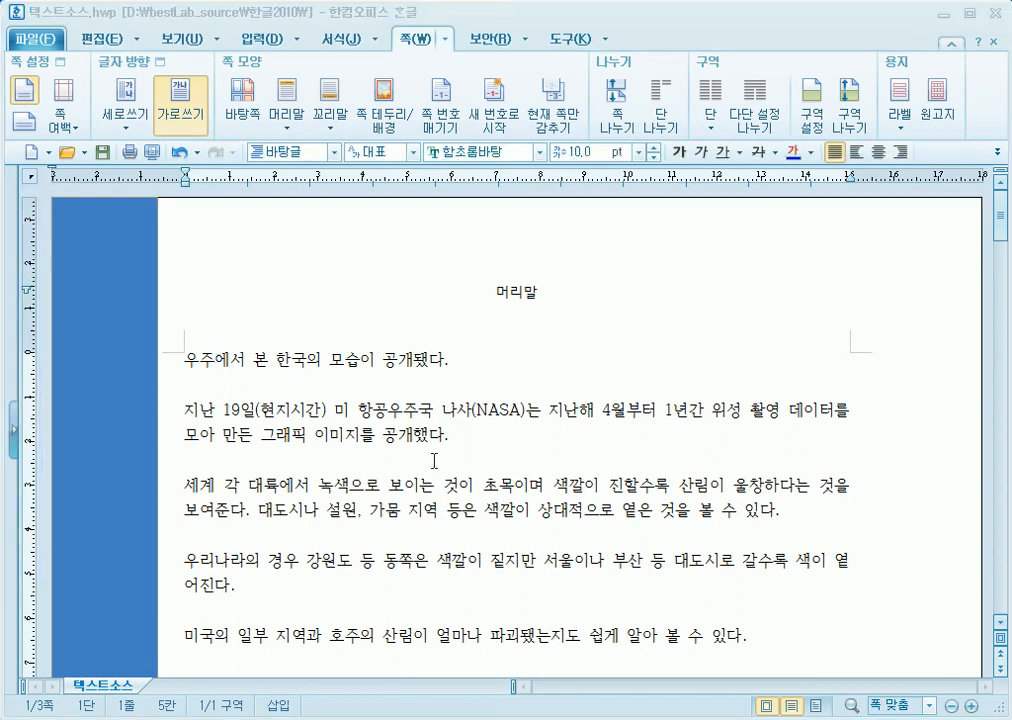
Step: Hide the horizontal and vertical rulers (가로 눈금자, 세로 눈금자), and show both again
left_click(187, 42)
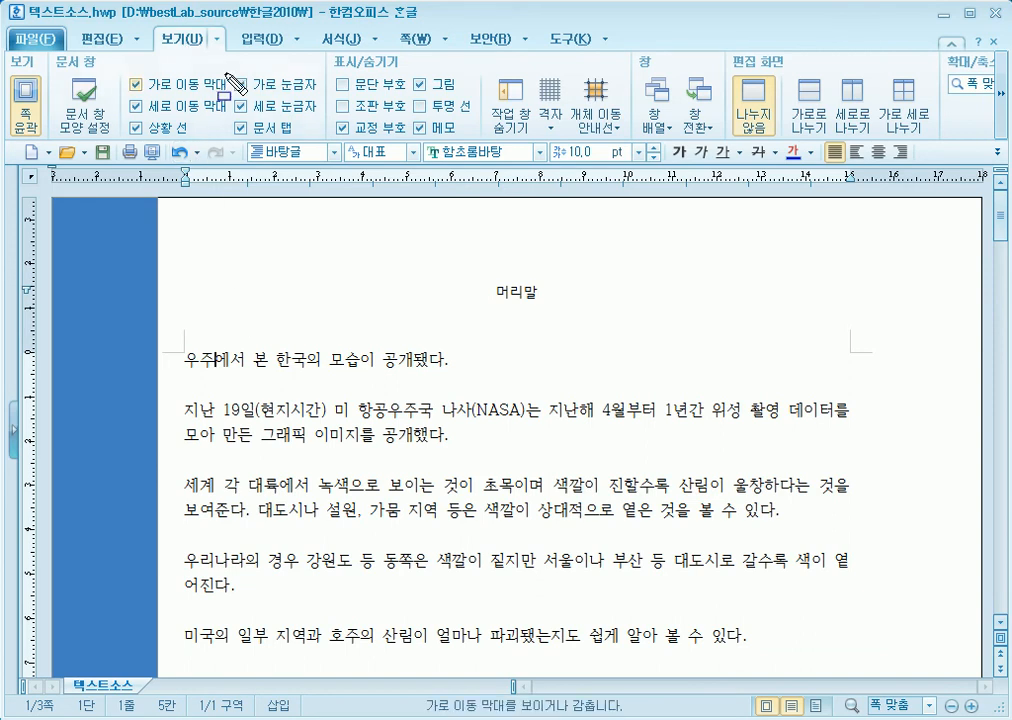
left_click_drag(234, 71, 318, 130)
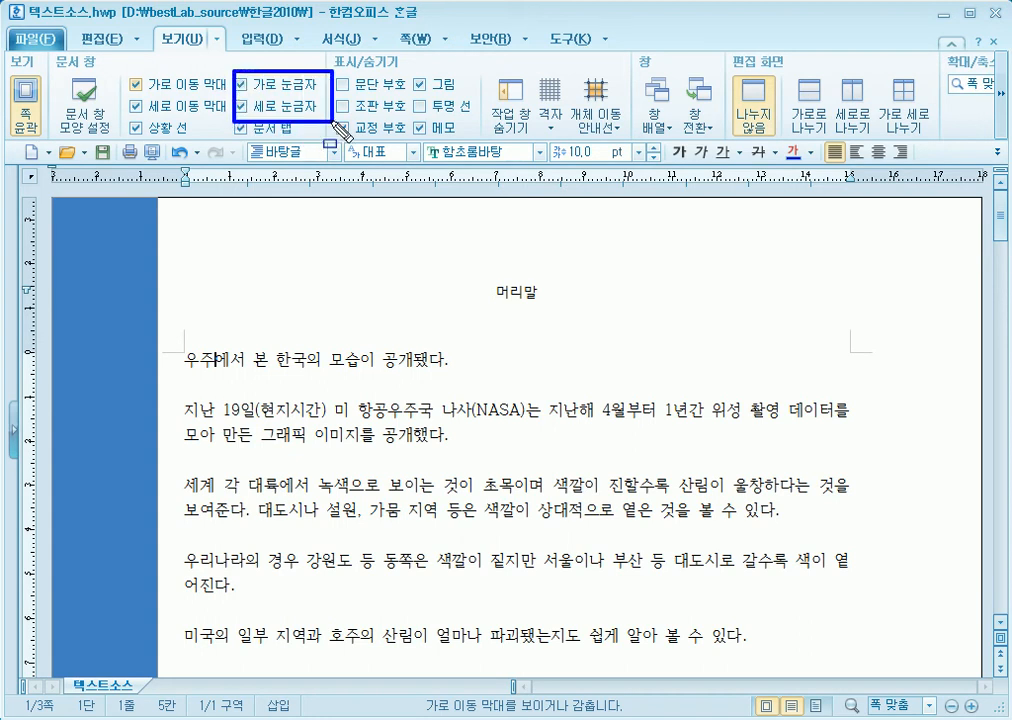
key("Escape")
left_click(241, 86)
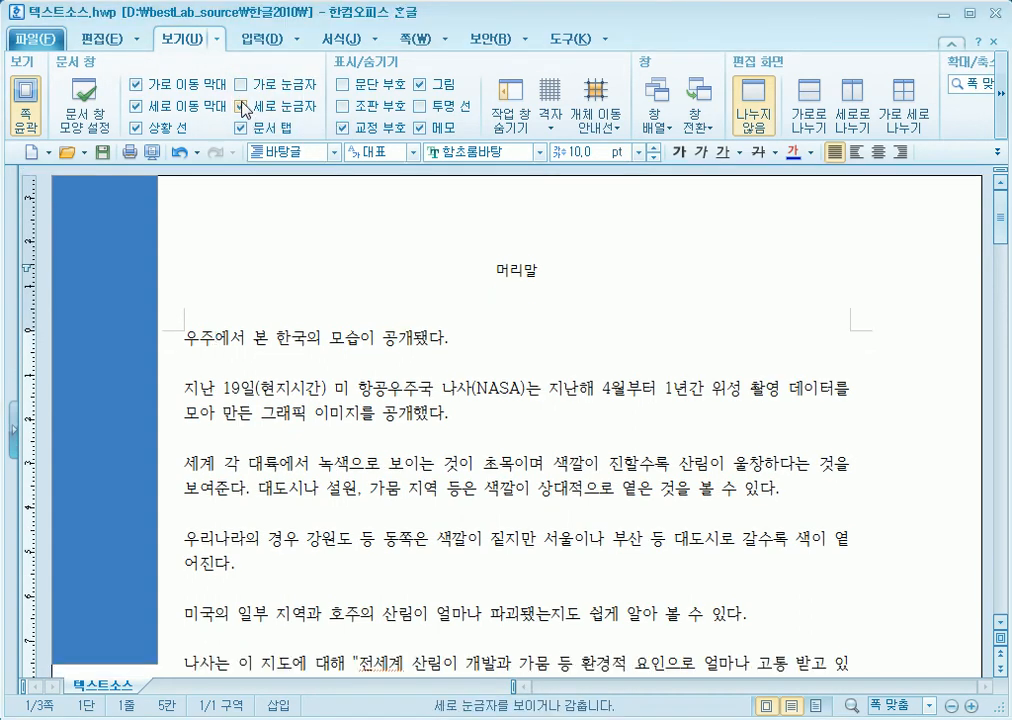
left_click(241, 105)
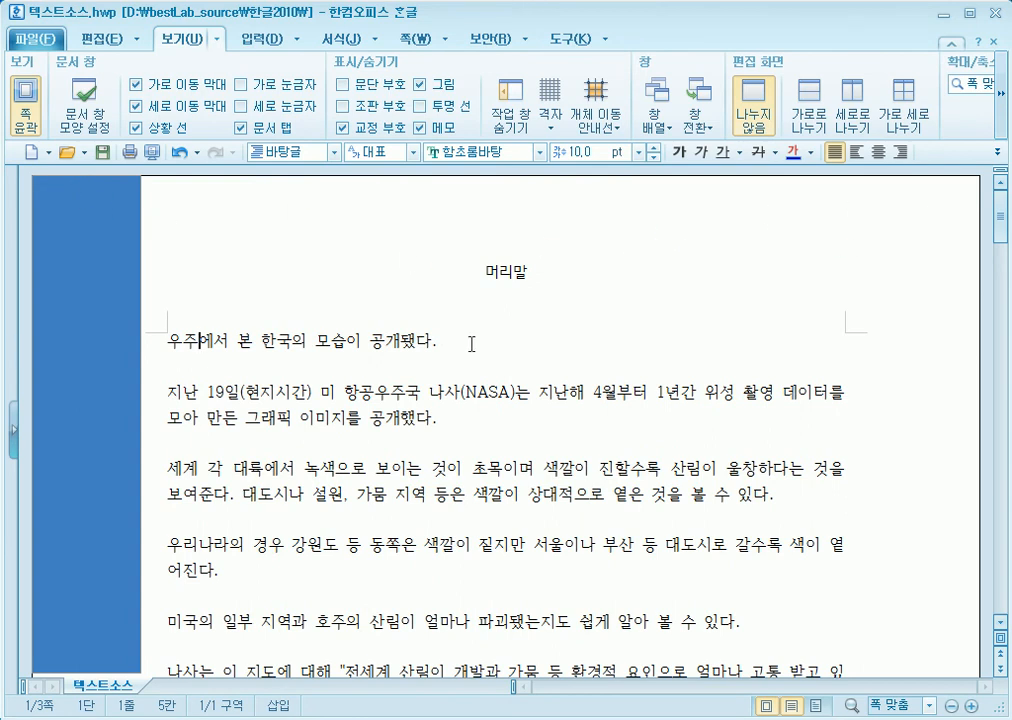
left_click(241, 84)
left_click(241, 105)
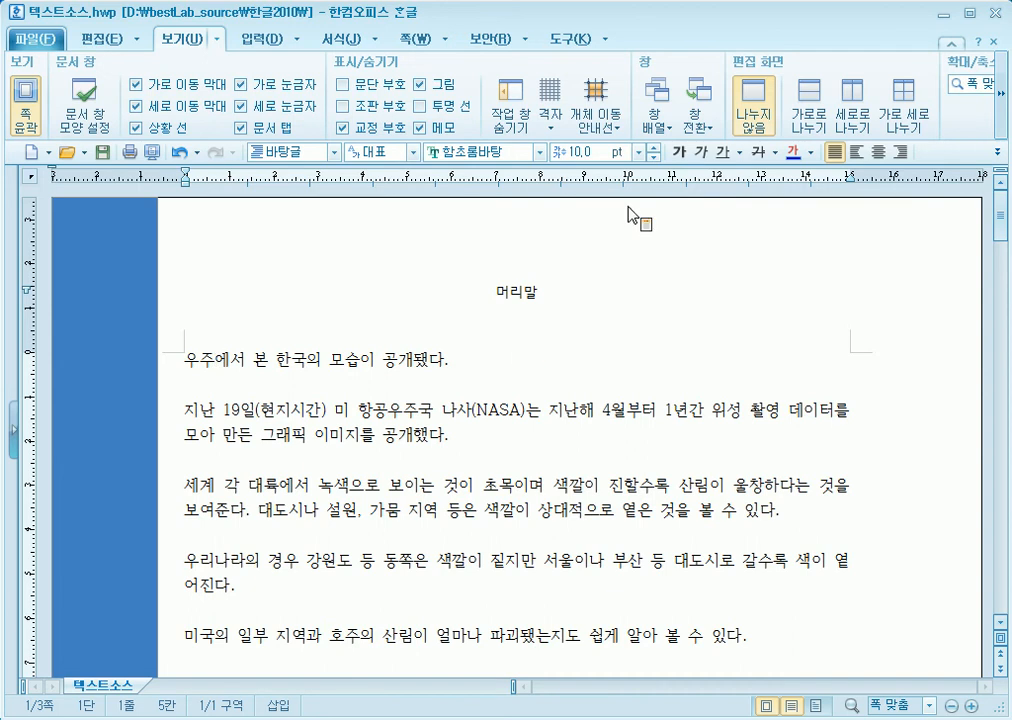
Step: Show the grid (격자 보기) as combined horizontal and vertical lines (가로/세로선) on the page
left_click(553, 124)
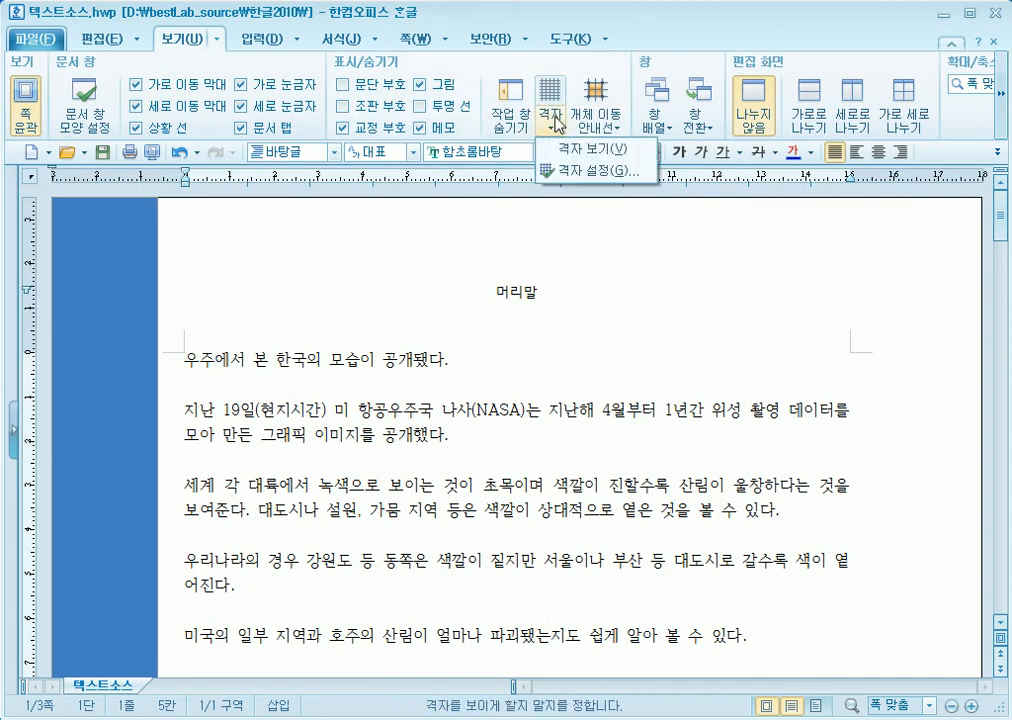
left_click(556, 172)
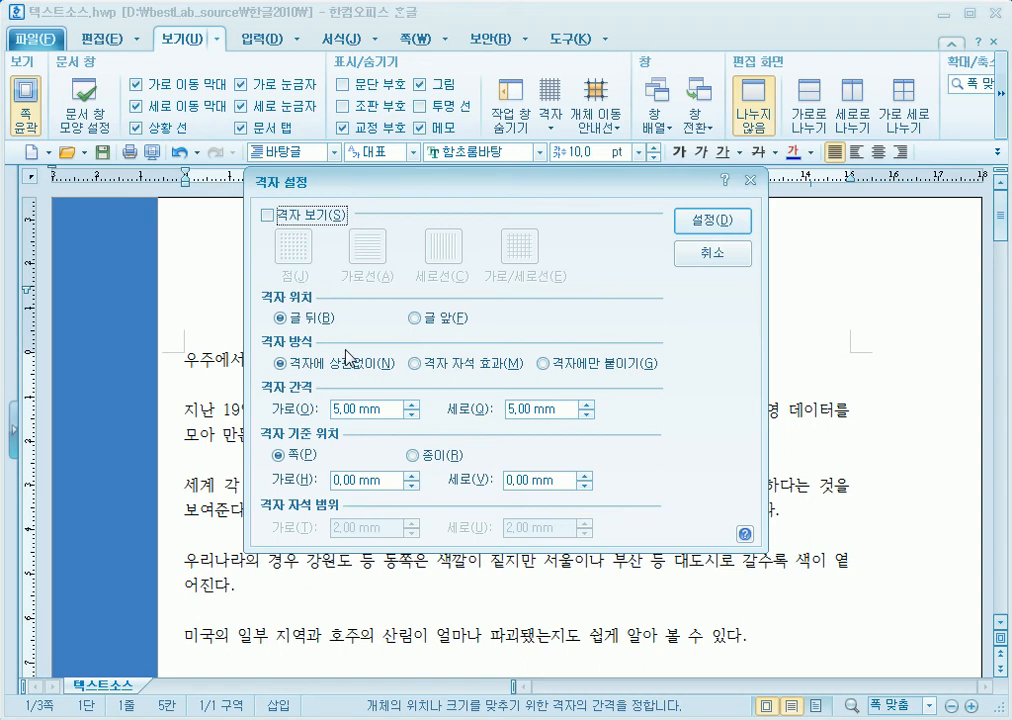
left_click(272, 230)
left_click(272, 230)
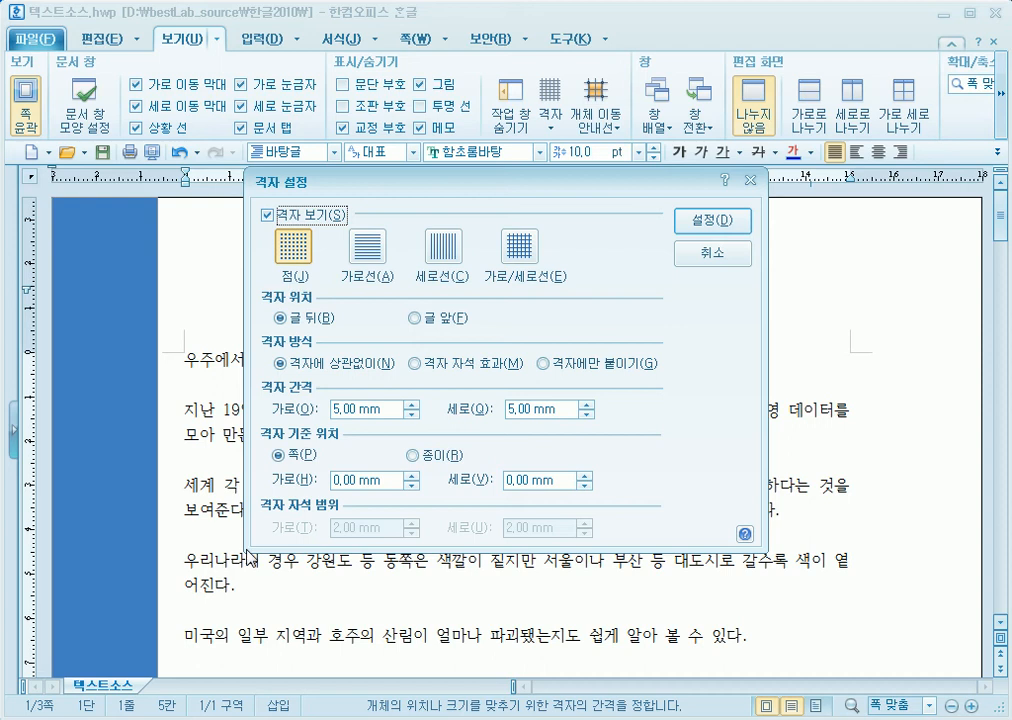
left_click(520, 268)
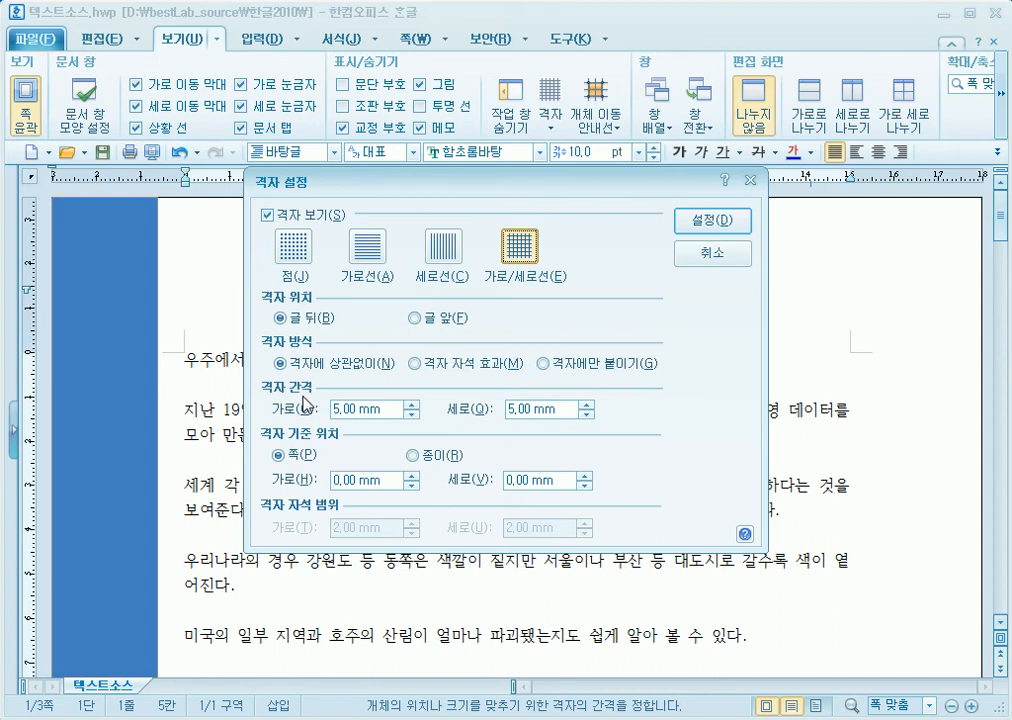
left_click_drag(324, 394, 380, 424)
key("Escape")
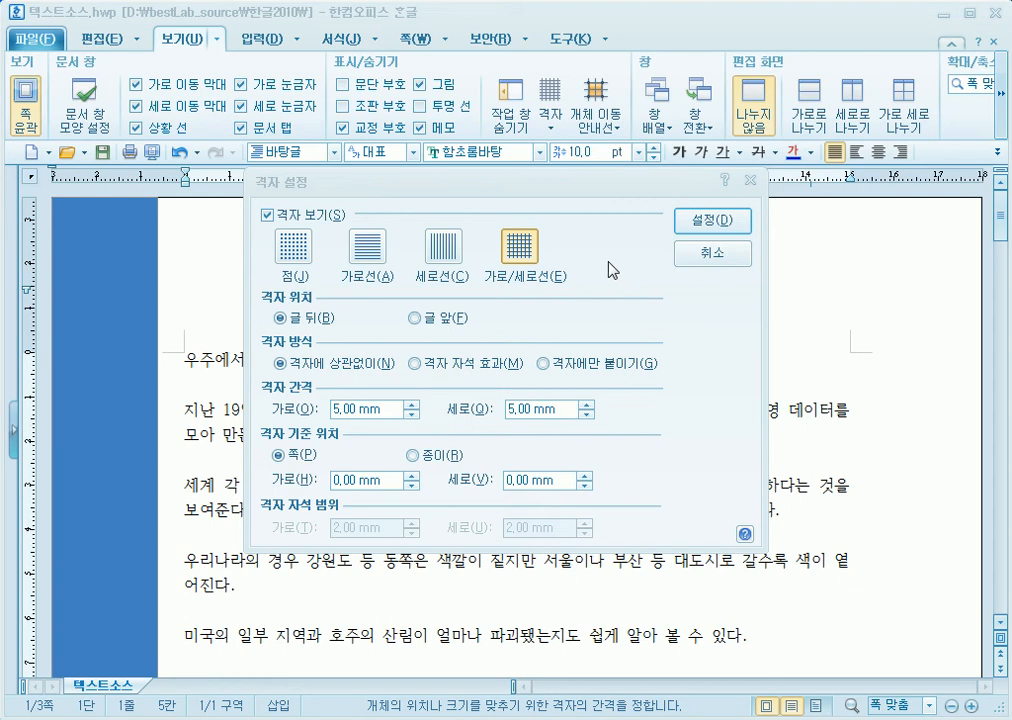
left_click(703, 231)
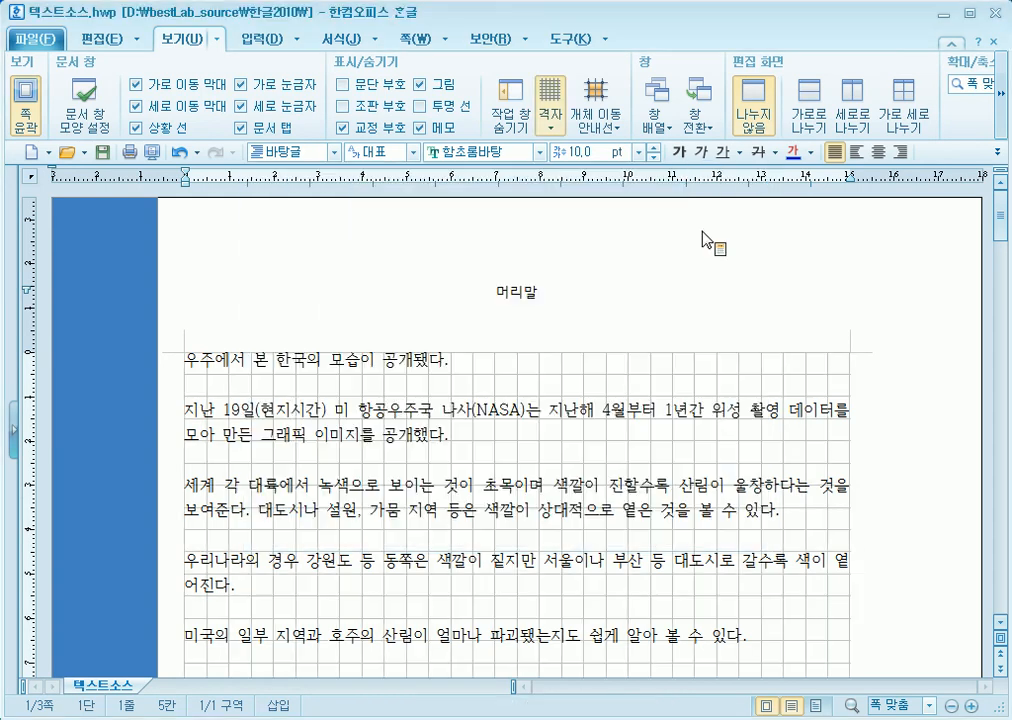
scroll(760, 487, "down", 3)
scroll(760, 487, "down", 3)
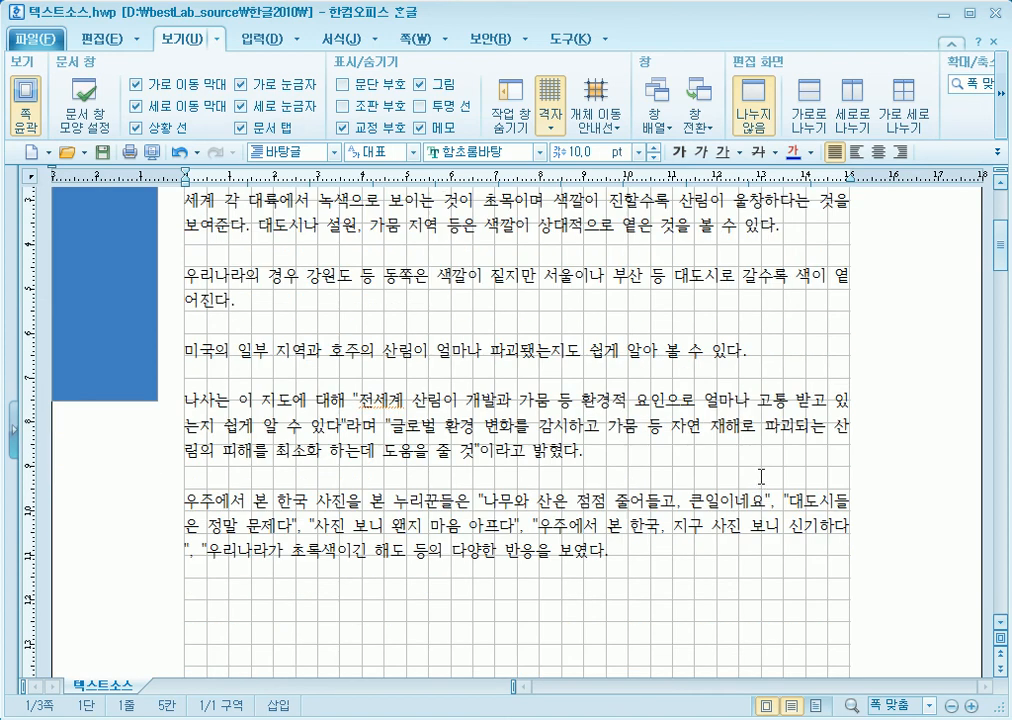
scroll(760, 475, "up", 6)
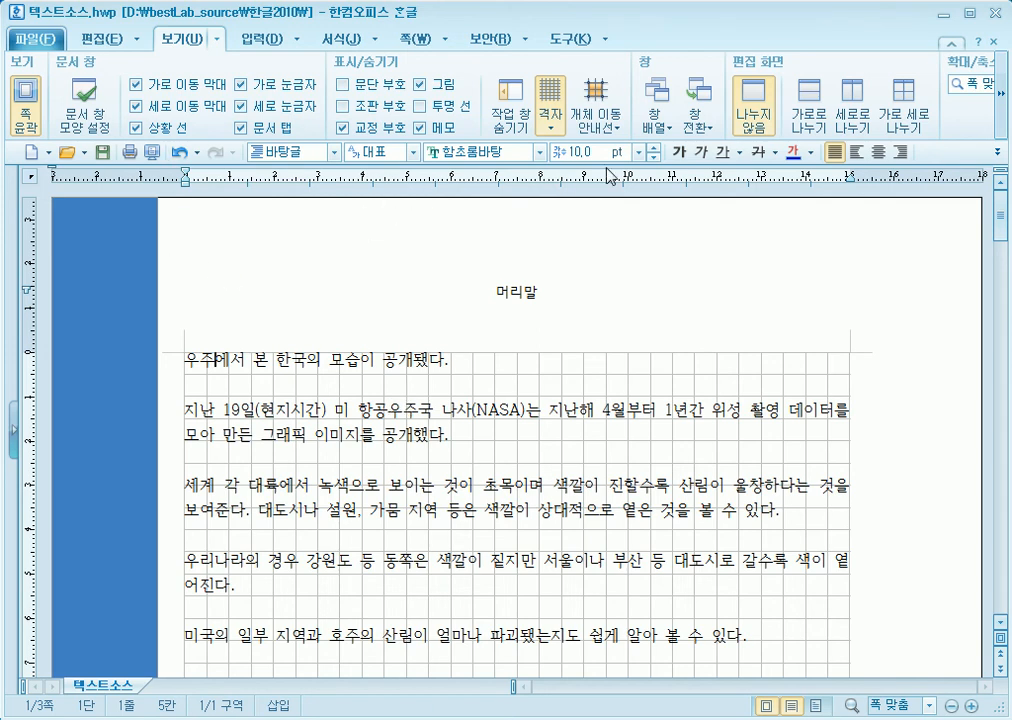
Step: Set both the horizontal and vertical grid spacing (격자 간격) to 25 mm
left_click(549, 127)
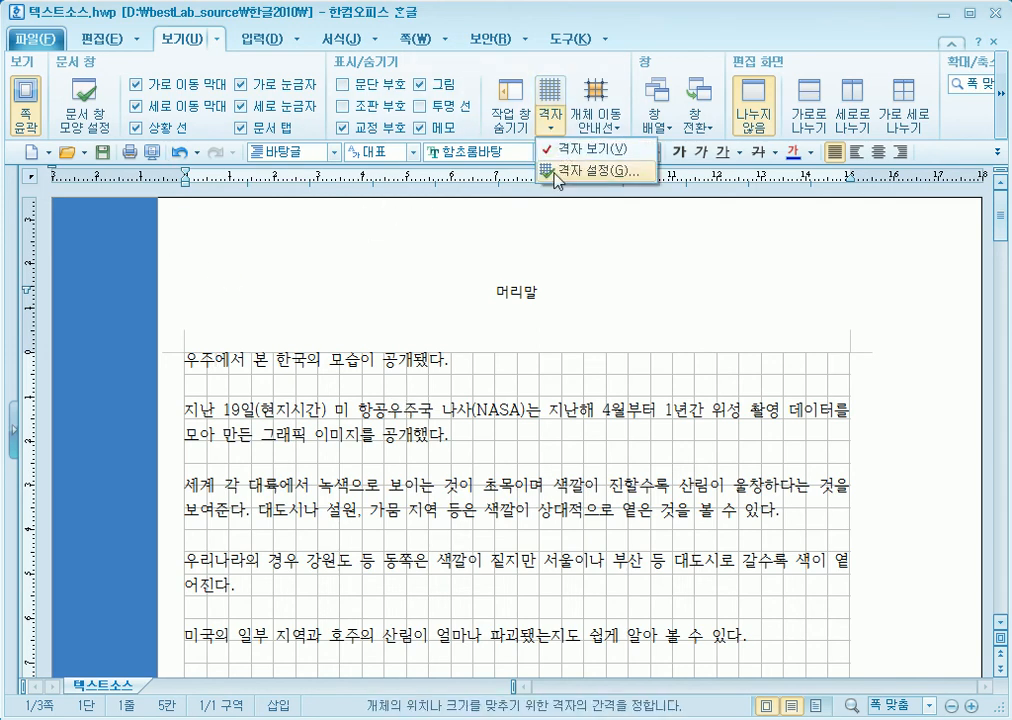
left_click(558, 186)
left_click(335, 408)
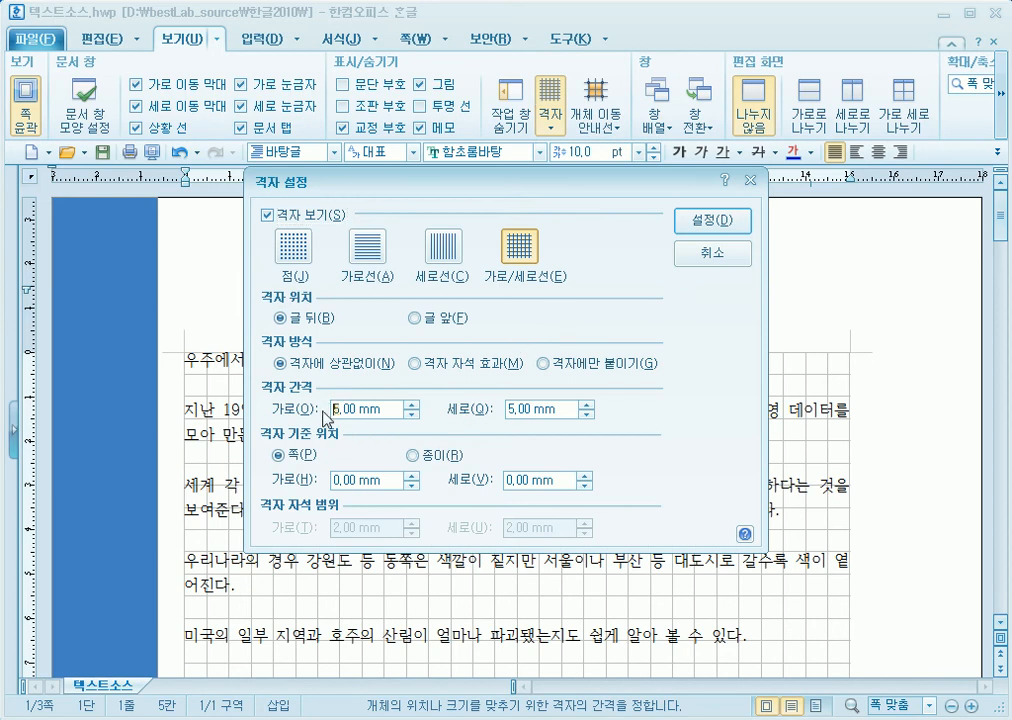
type("2")
left_click(509, 409)
type("2")
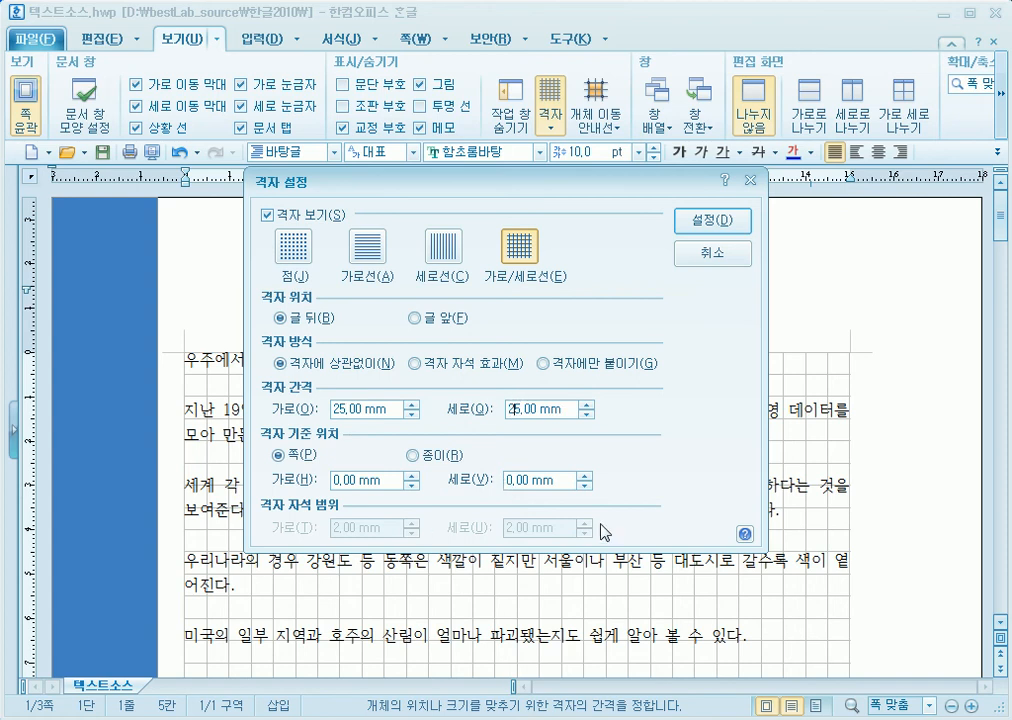
left_click(713, 237)
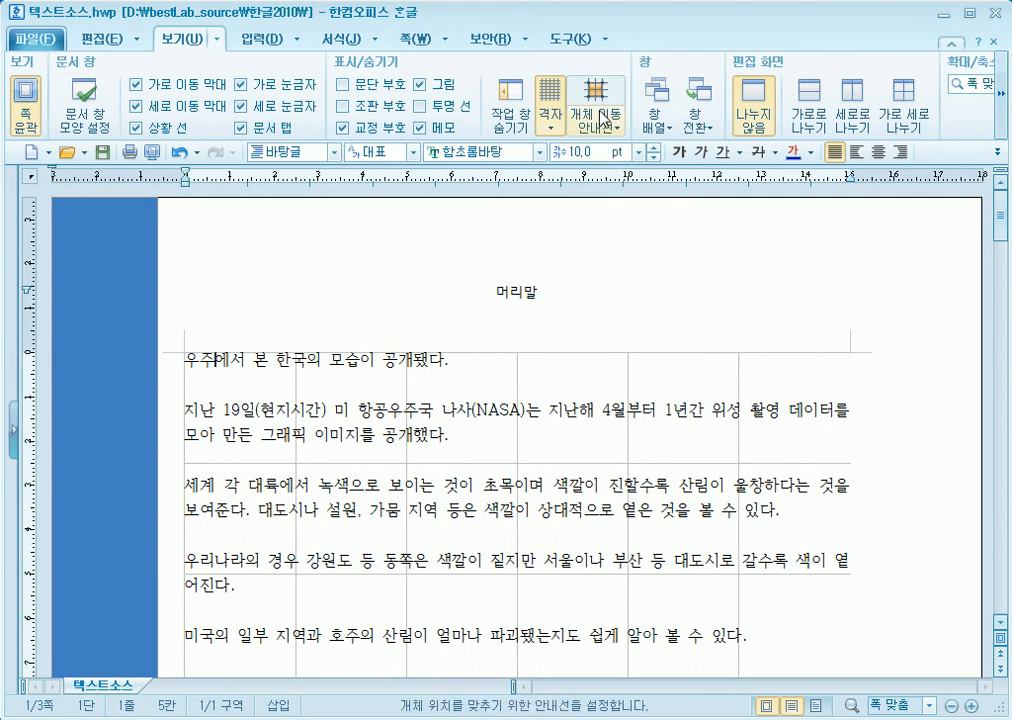
Step: Set both the horizontal and vertical grid spacing (격자 간격) to 10 mm
left_click(549, 127)
left_click(576, 172)
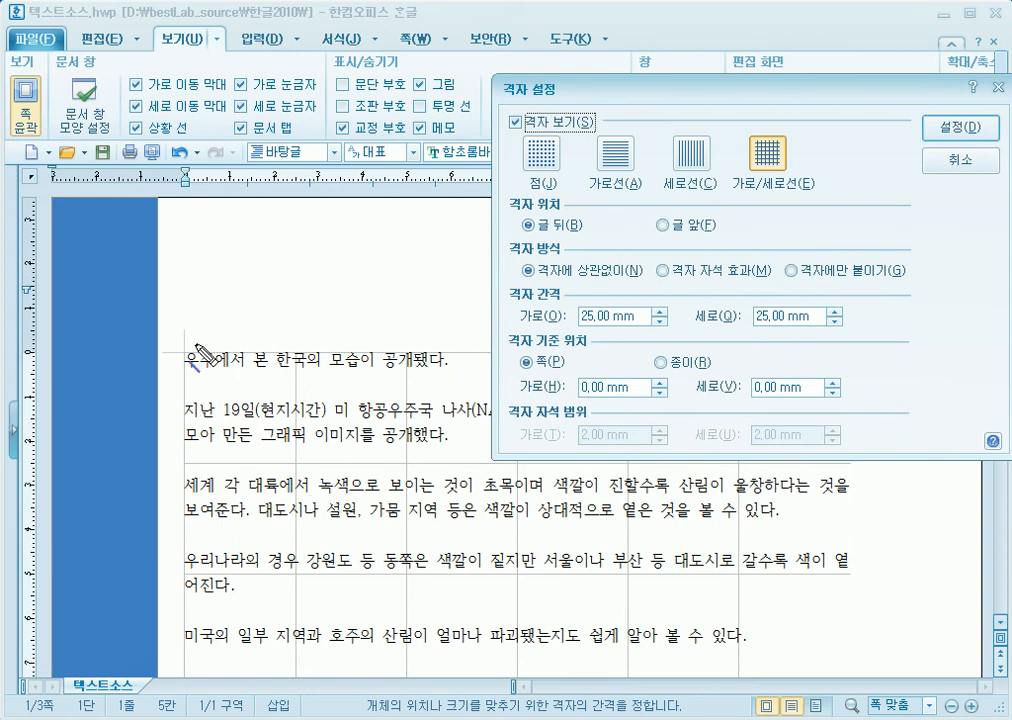
left_click_drag(208, 355, 190, 430)
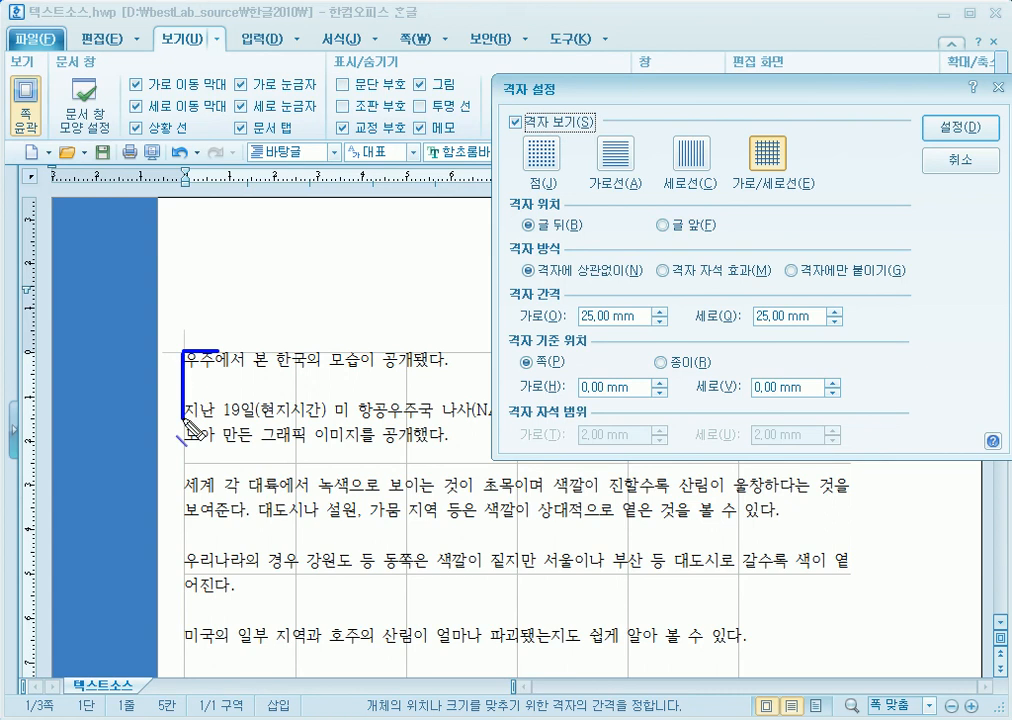
left_click_drag(507, 372, 572, 369)
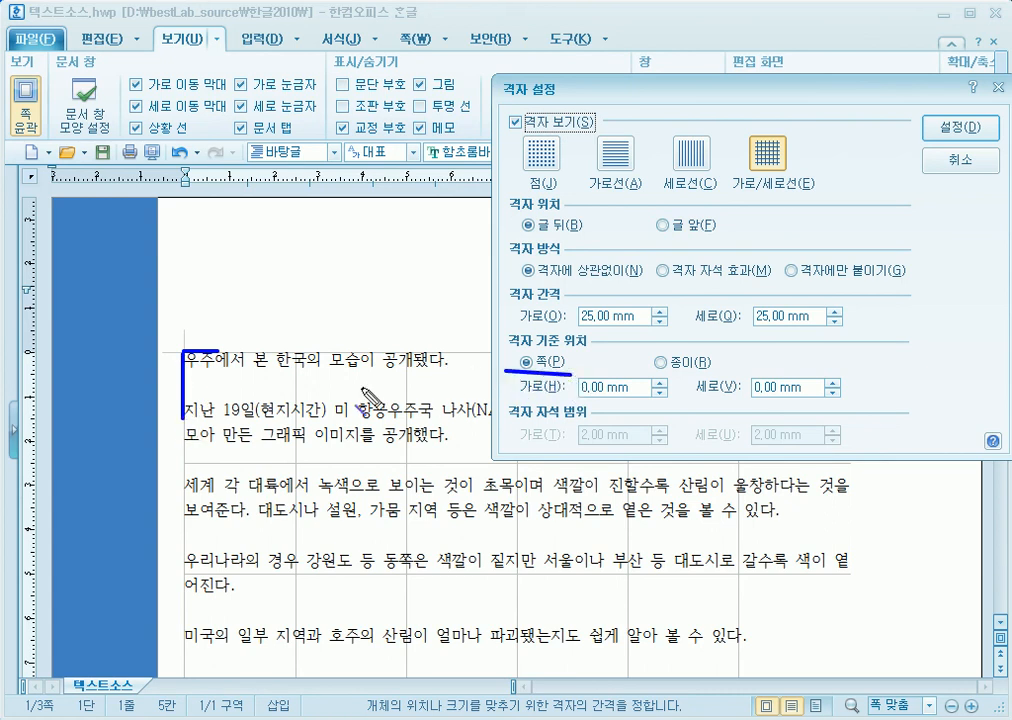
left_click_drag(727, 381, 640, 385)
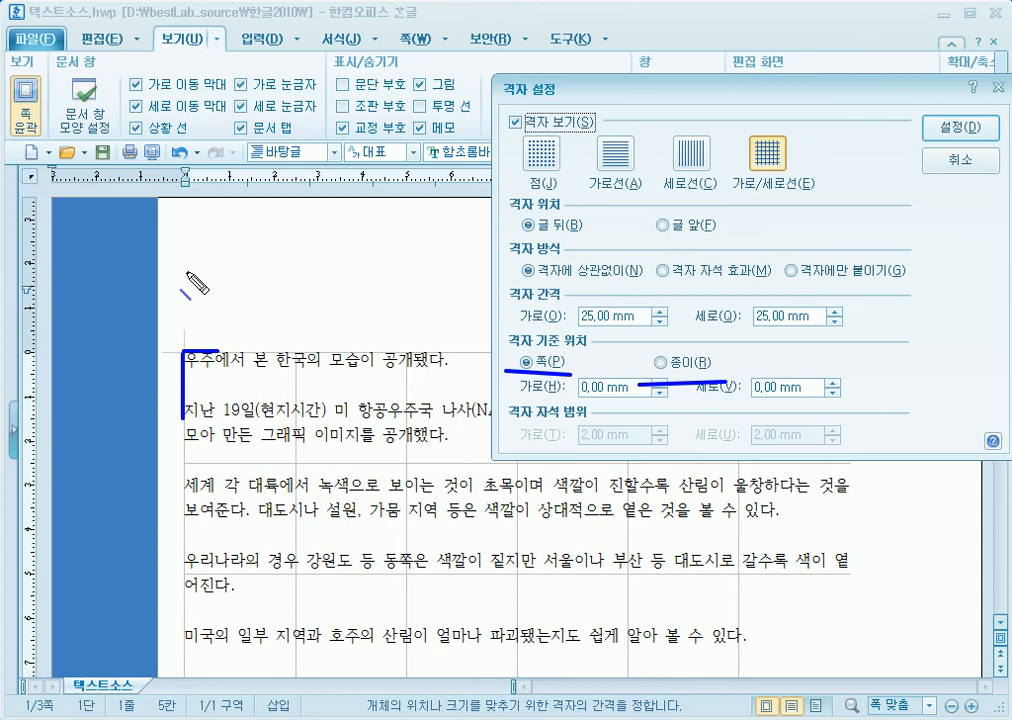
key("Escape")
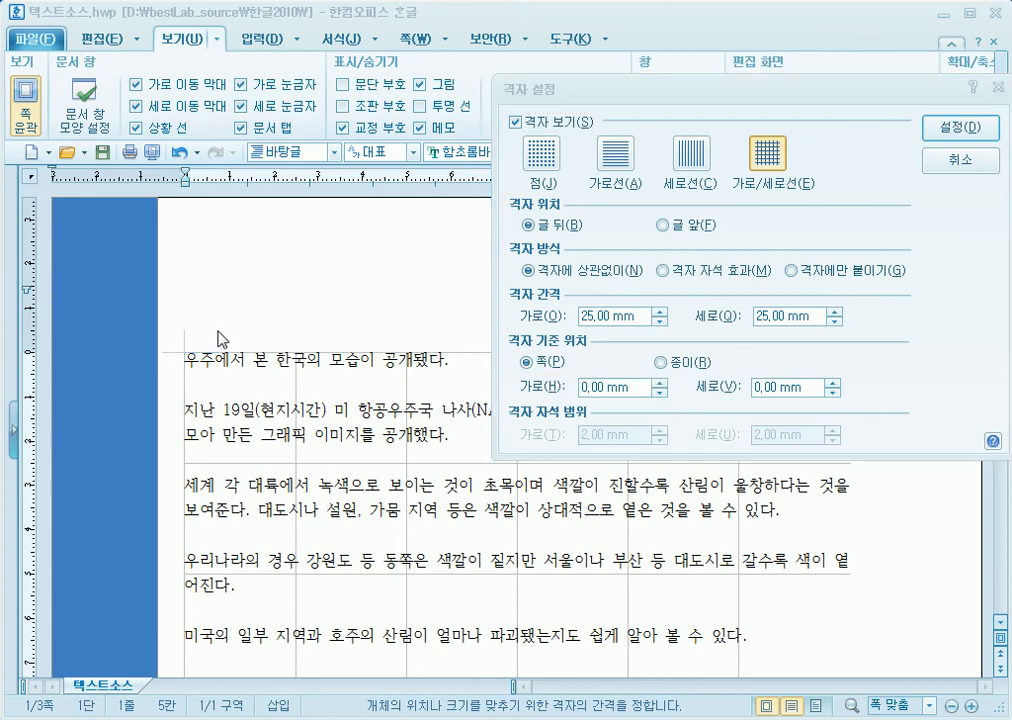
left_click(592, 316)
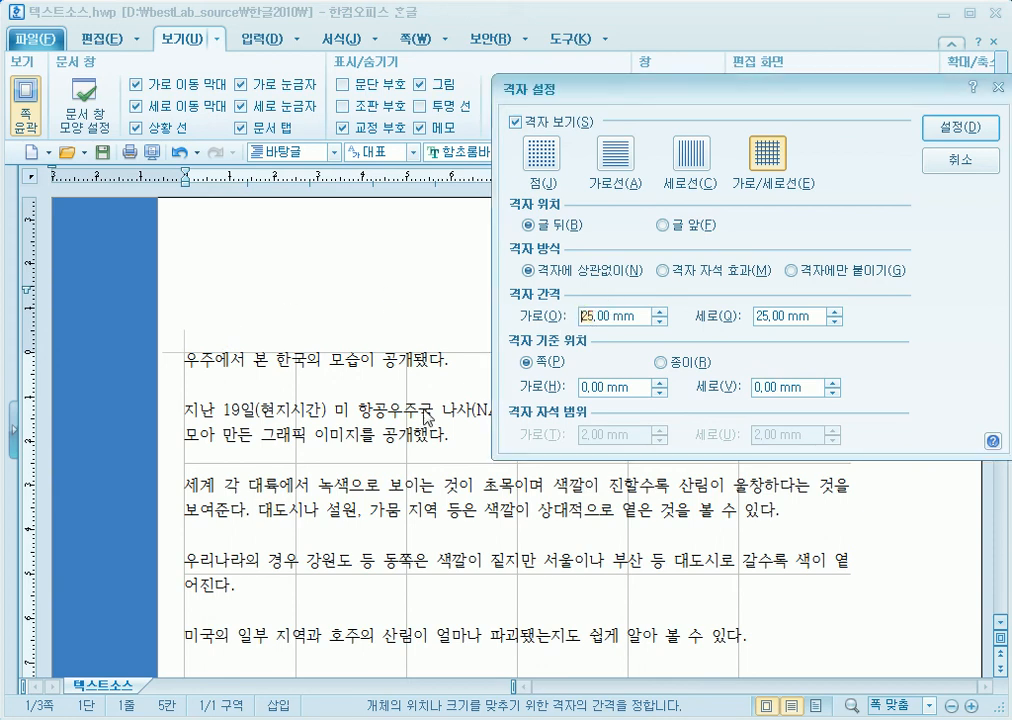
type("10")
left_click(754, 316)
key("shift+Right")
key("shift+Right")
key("Return")
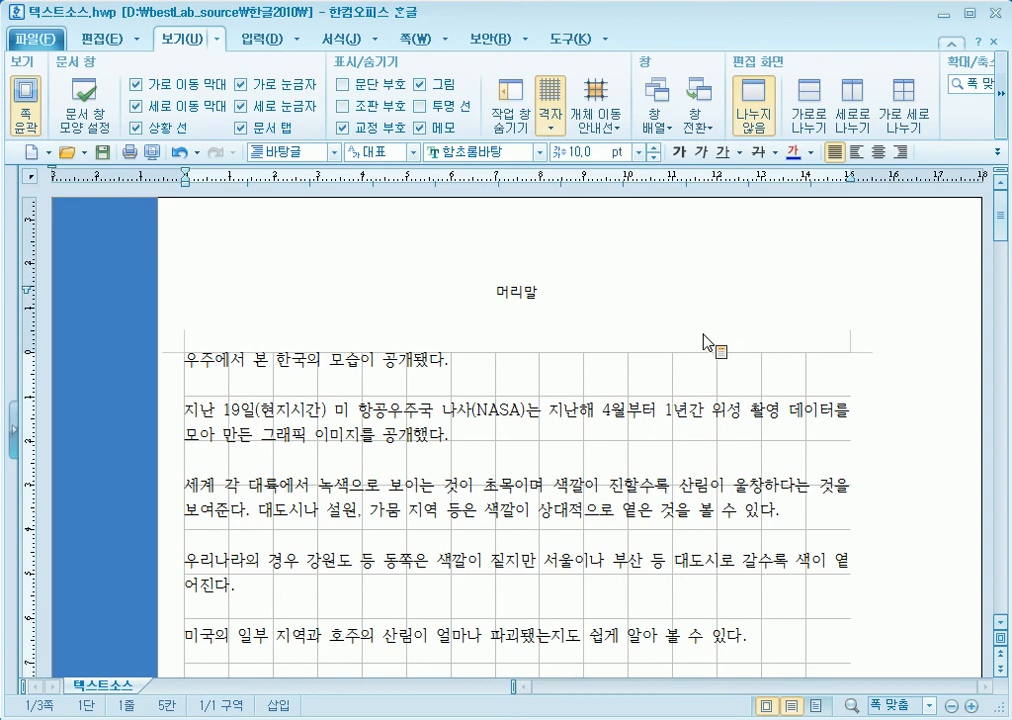
Step: Add two blank lines after the second paragraph, draw a 3×5 table about 94 mm wide there and shift it slightly right
left_click(362, 464)
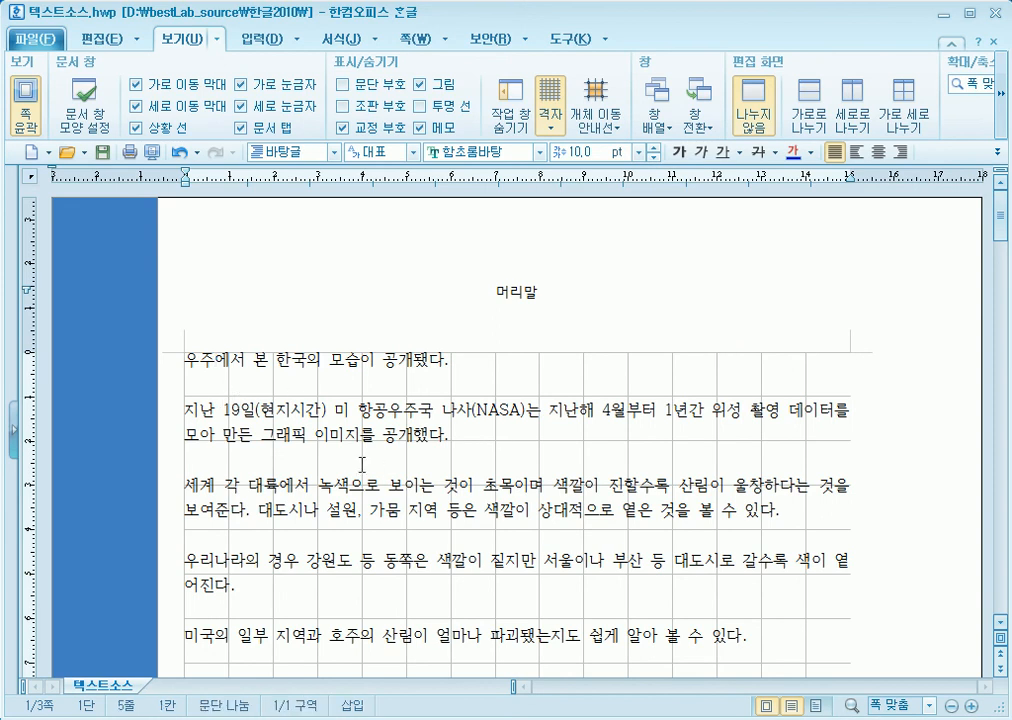
key("Return")
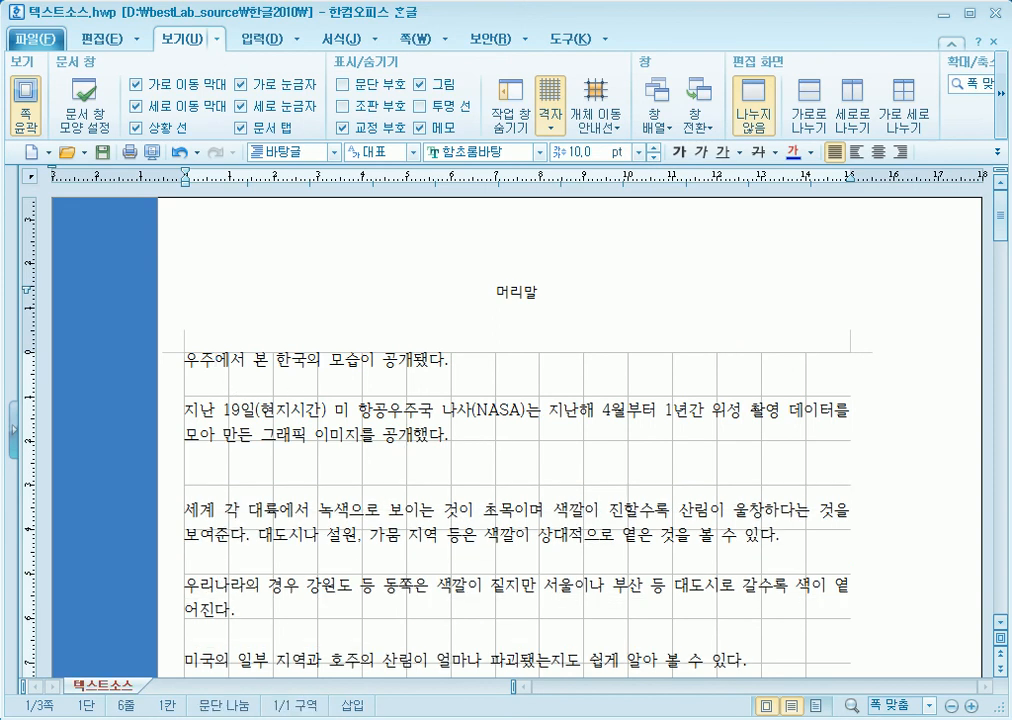
key("Return")
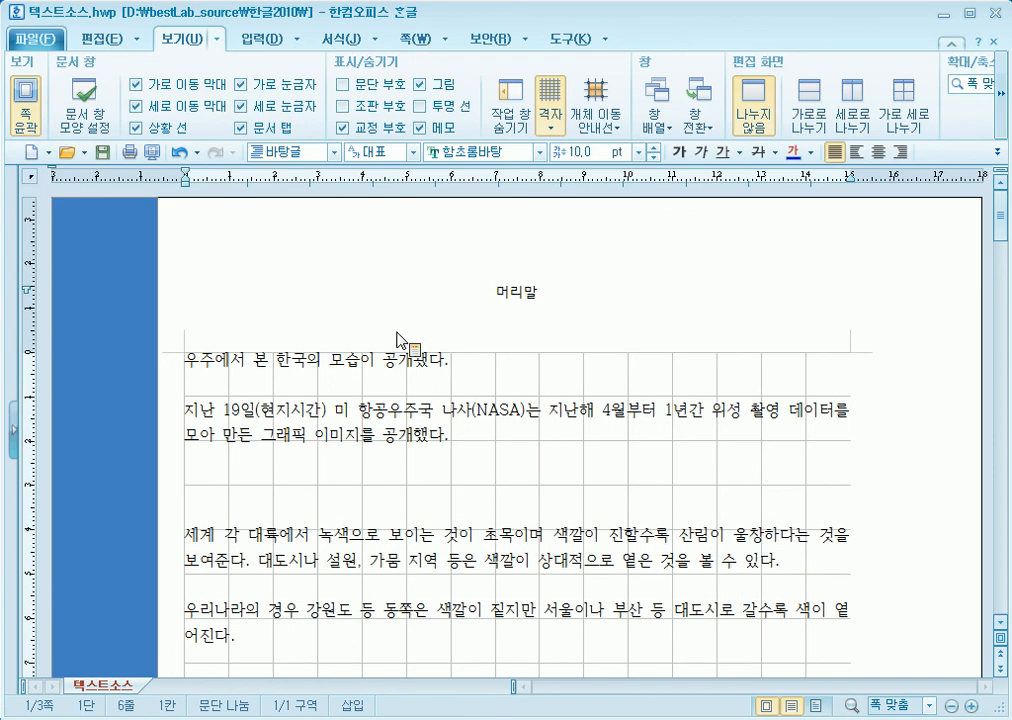
left_click(96, 38)
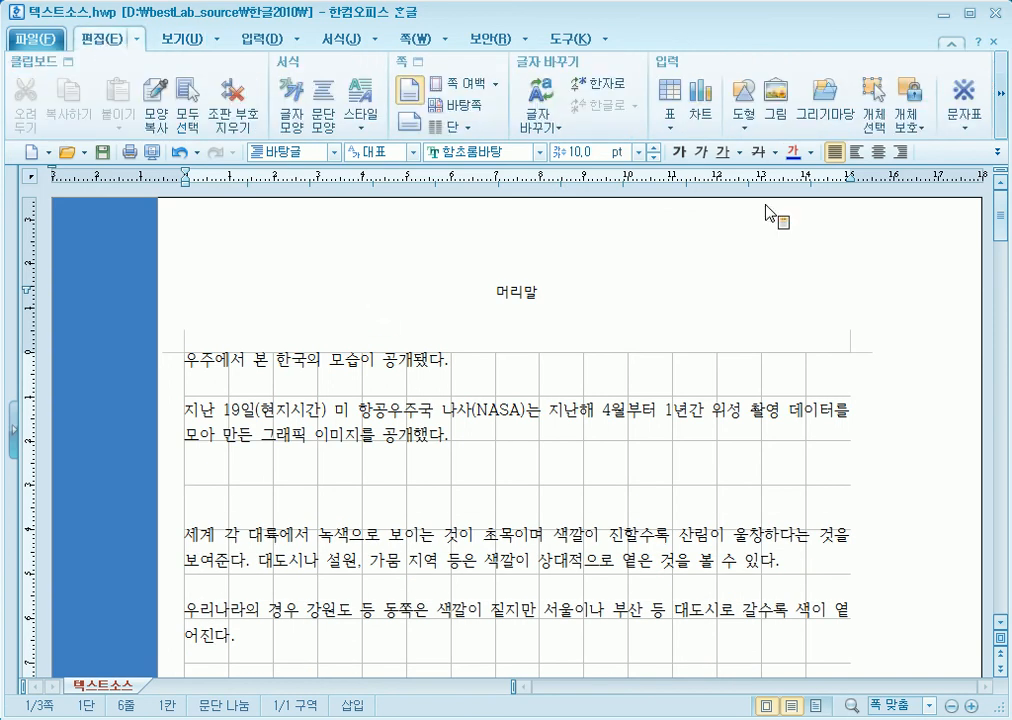
left_click(676, 128)
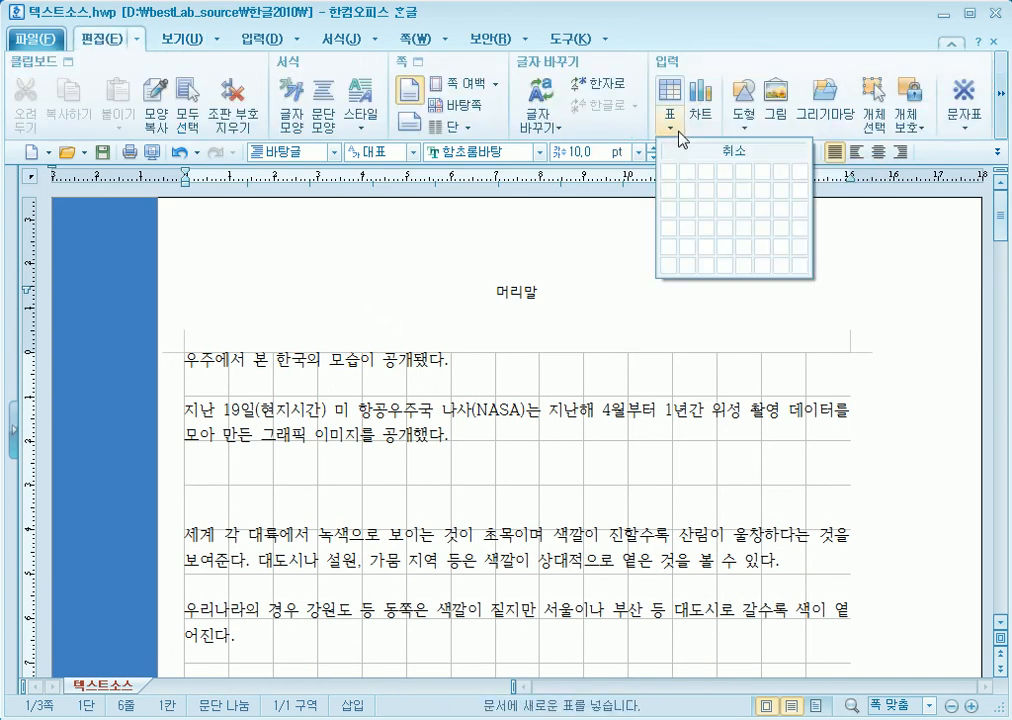
left_click(748, 214)
left_click_drag(218, 469, 635, 586)
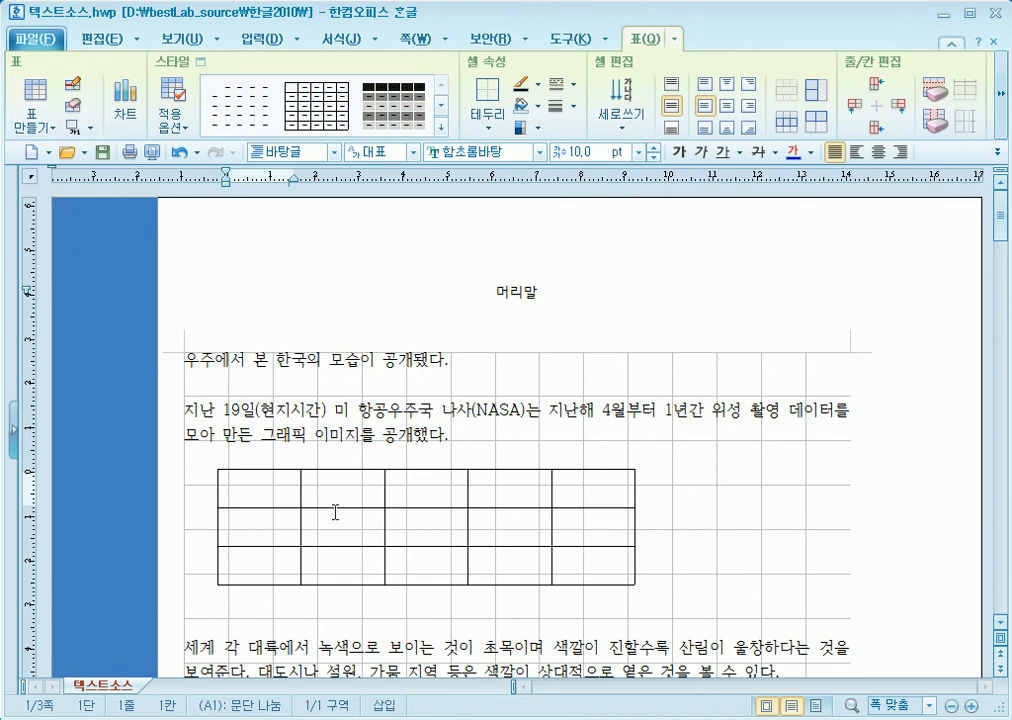
left_click(456, 433)
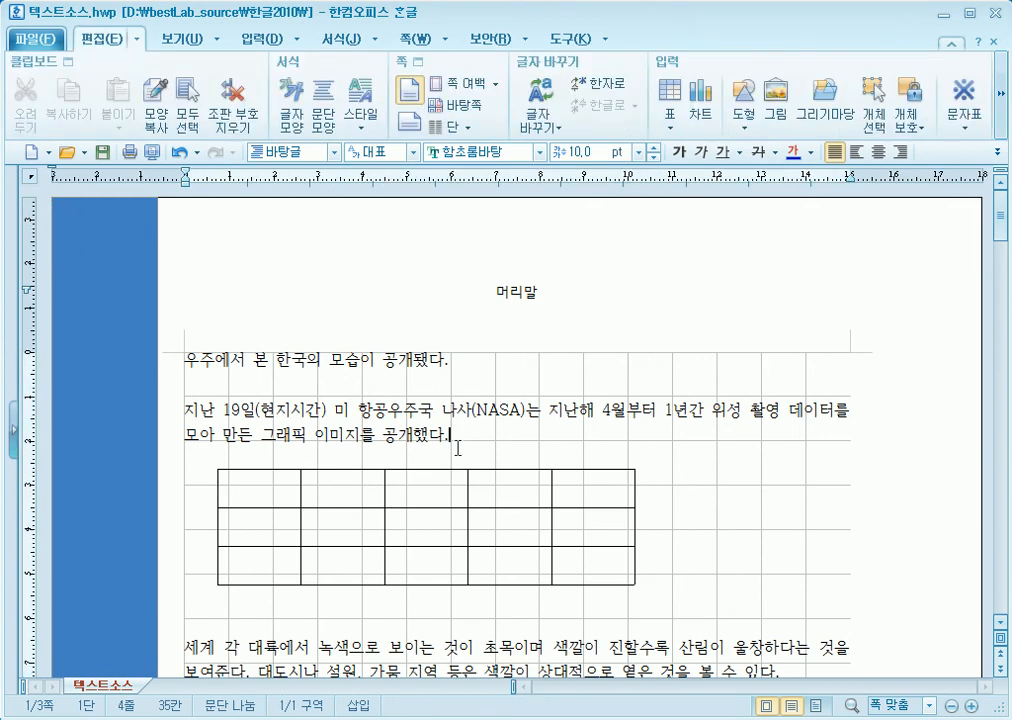
left_click_drag(458, 470, 488, 472)
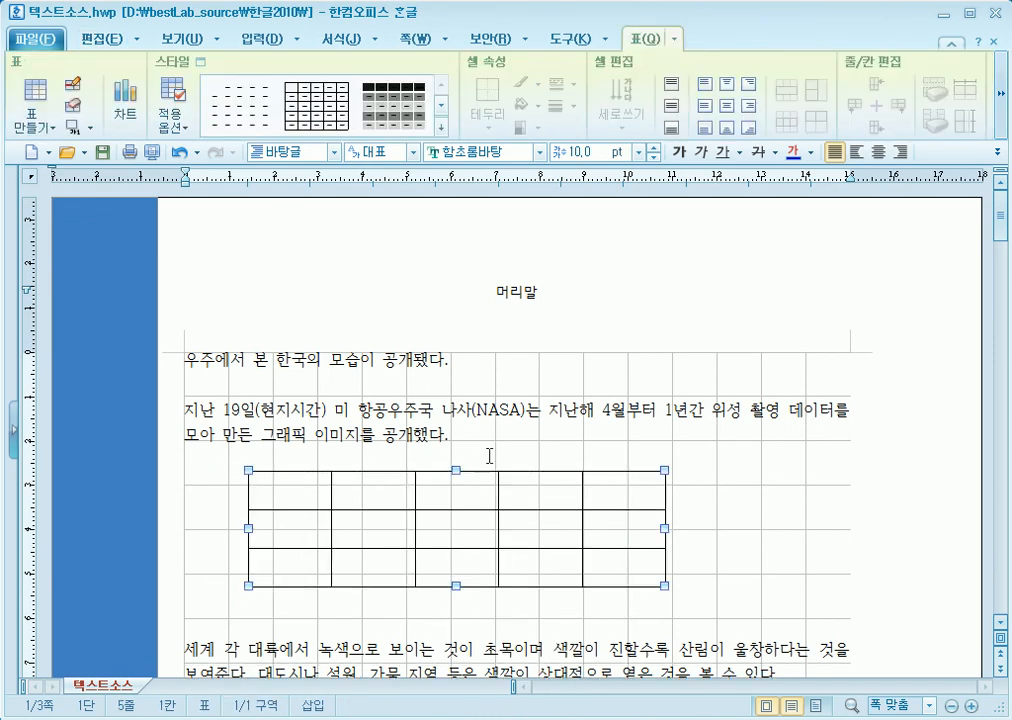
Step: Add a blank line below the first table and draw a second 3×5 table about 95 mm wide there
scroll(489, 456, "down", 3)
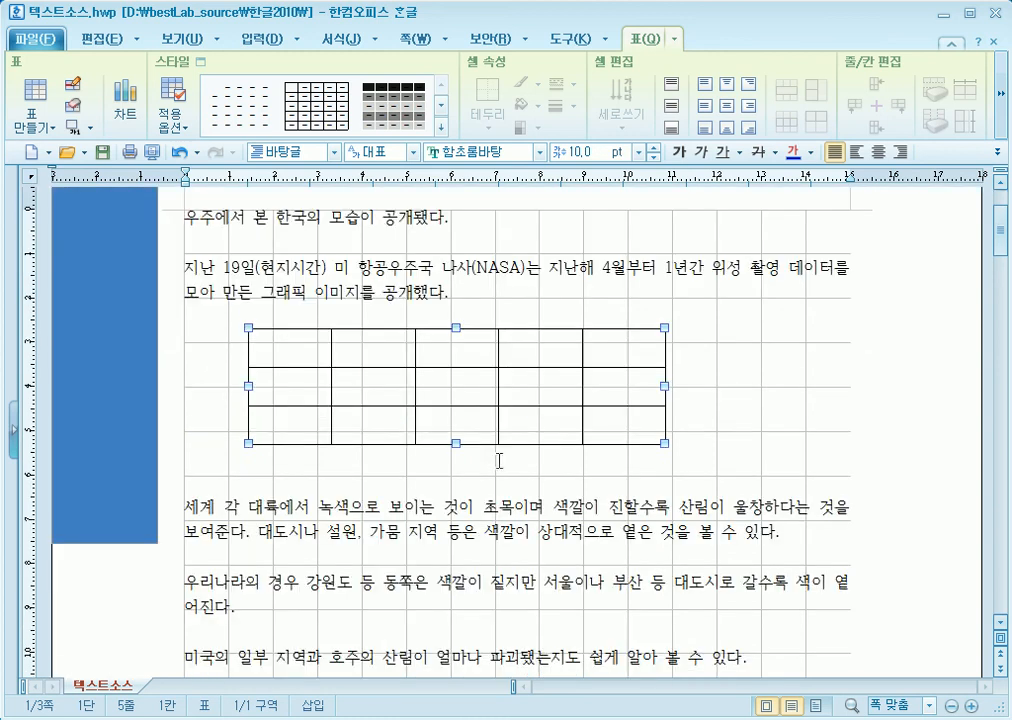
left_click(527, 476)
key("Return")
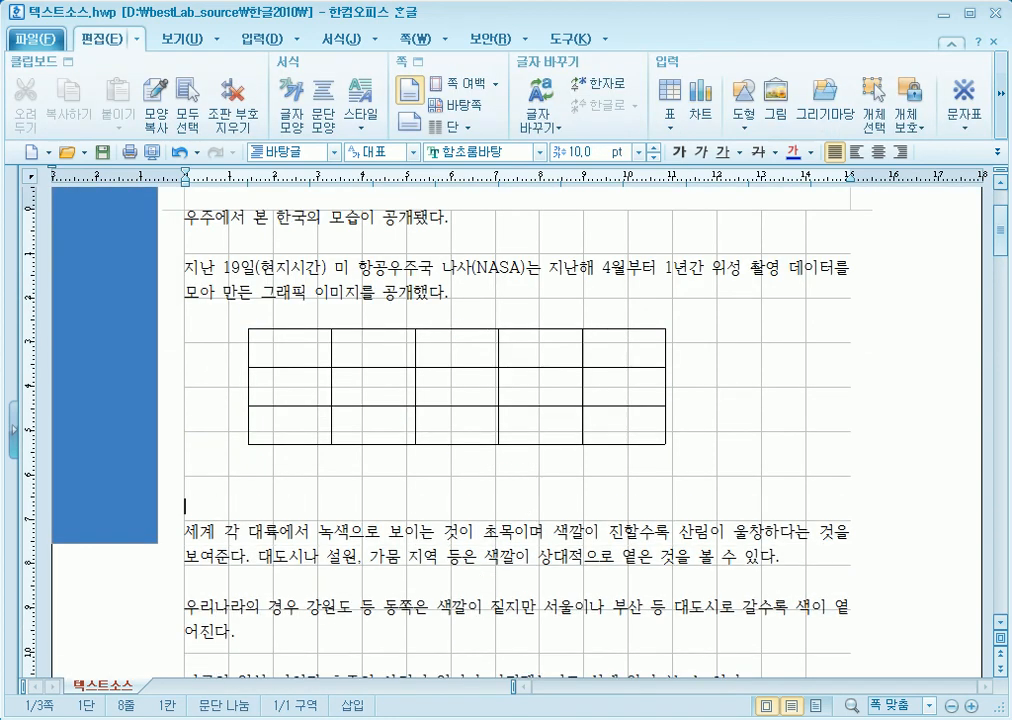
left_click(669, 124)
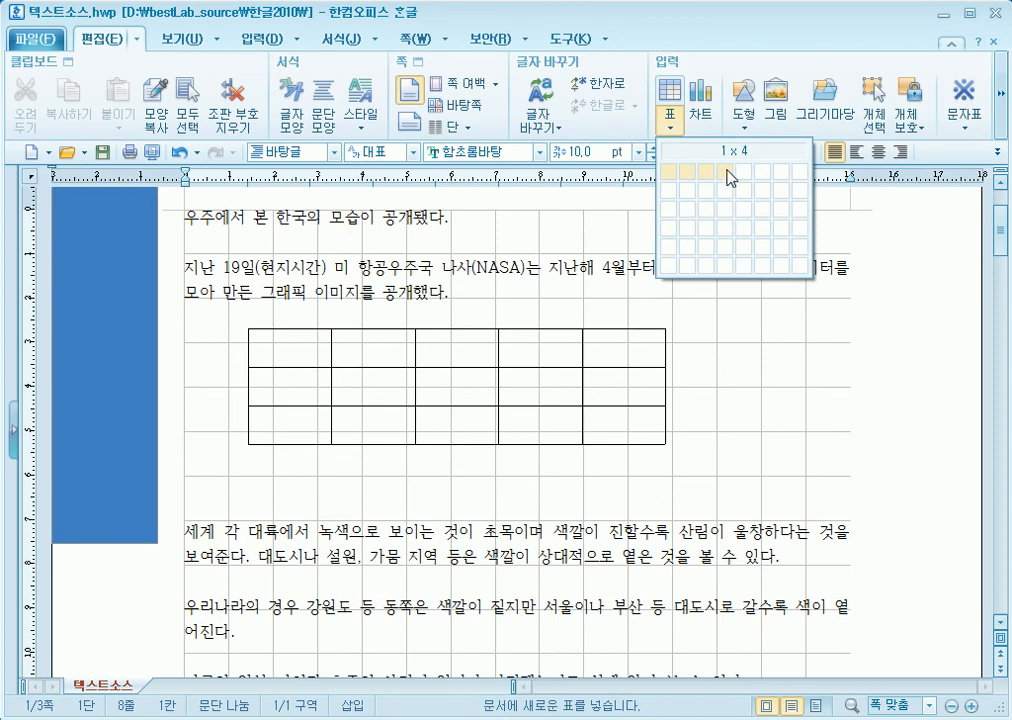
left_click(748, 211)
mouse_move(255, 497)
left_mouse_down()
mouse_move(608, 632)
mouse_move(718, 640)
mouse_move(678, 621)
left_mouse_up()
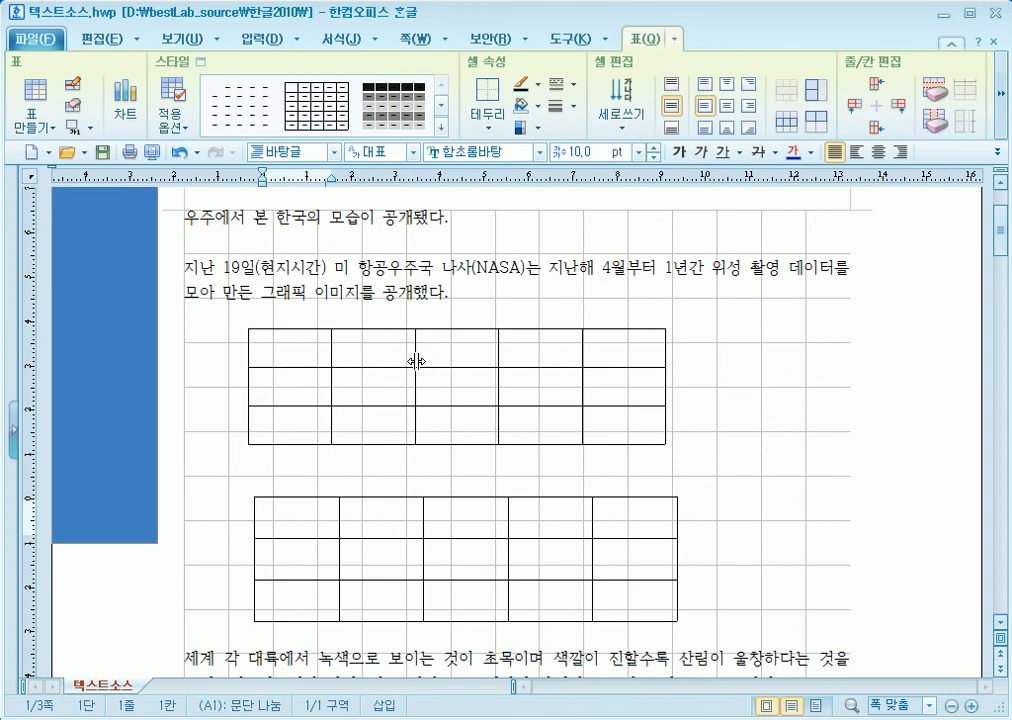
Step: Set the grid method (격자 방식) to the magnetic effect (격자 자석 효과) in the grid settings
left_click(307, 359)
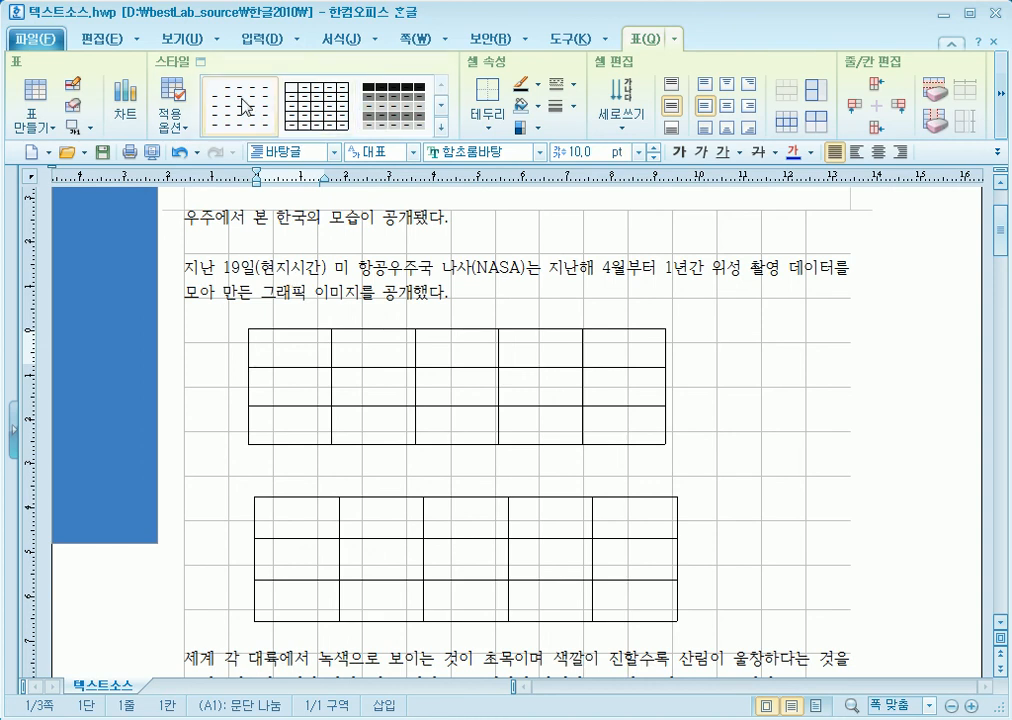
scroll(239, 103, "up", 6)
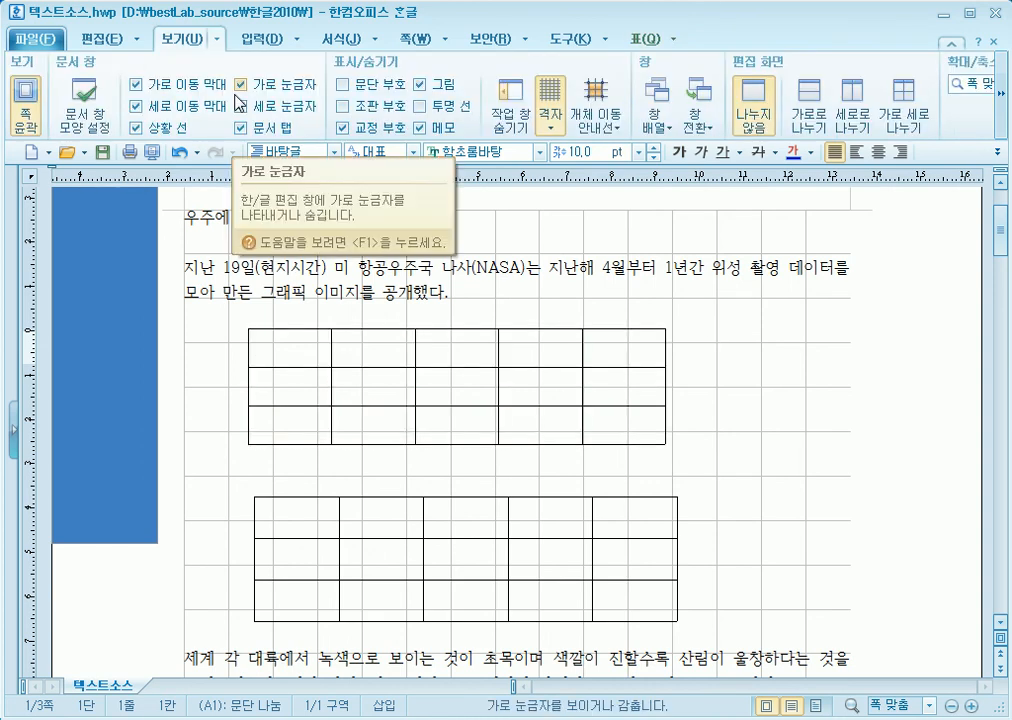
left_click(549, 120)
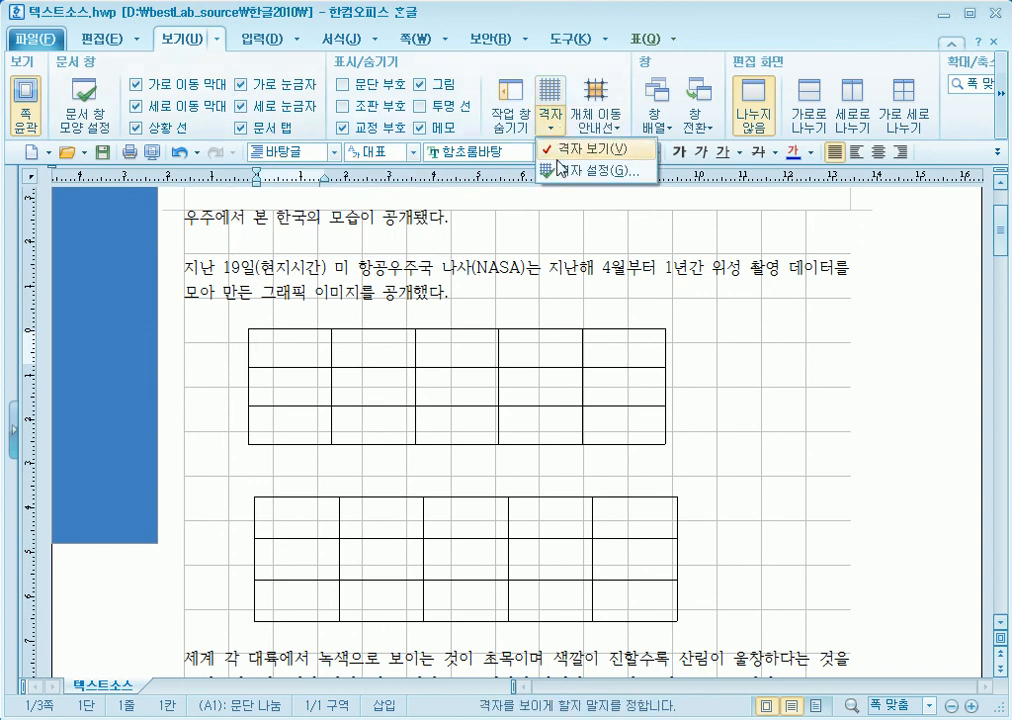
left_click(555, 172)
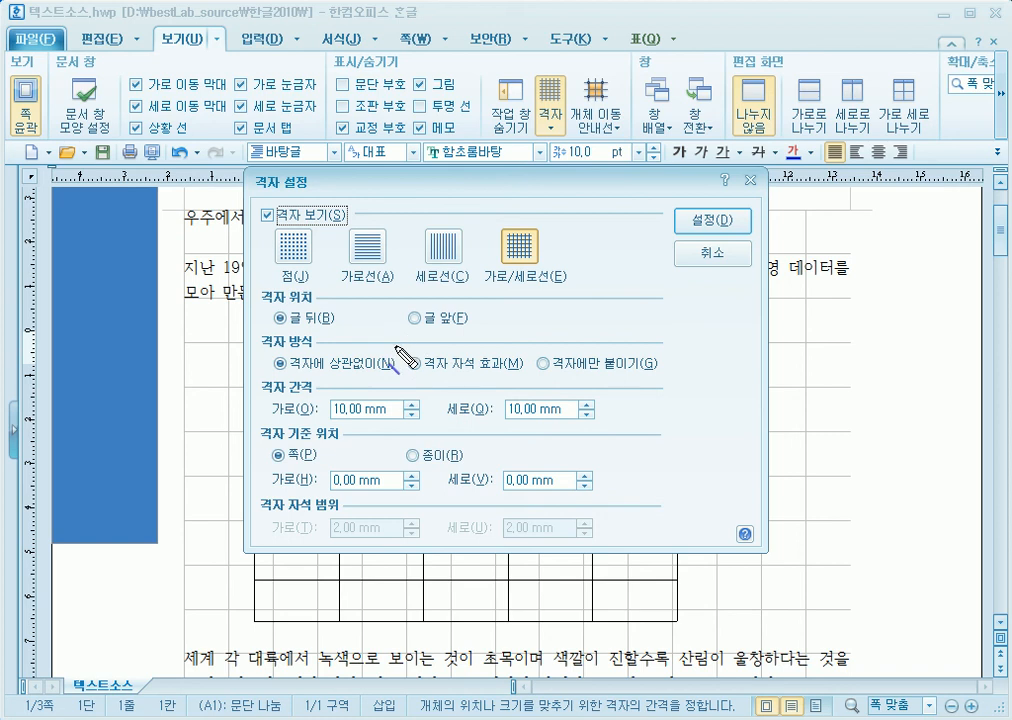
left_click_drag(403, 374, 530, 379)
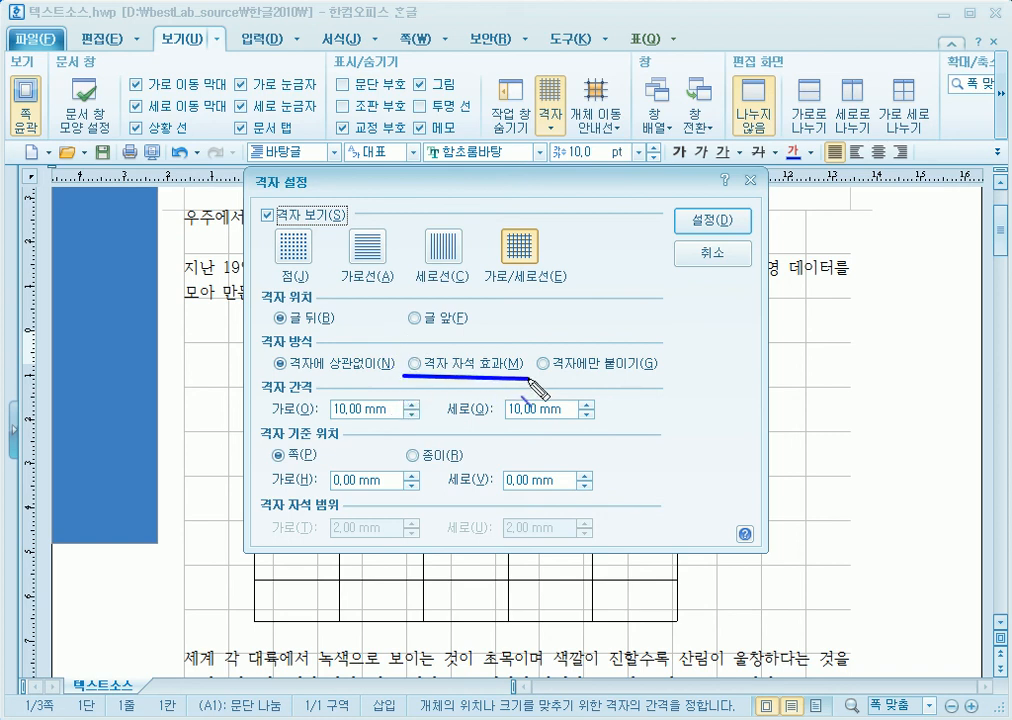
key("Escape")
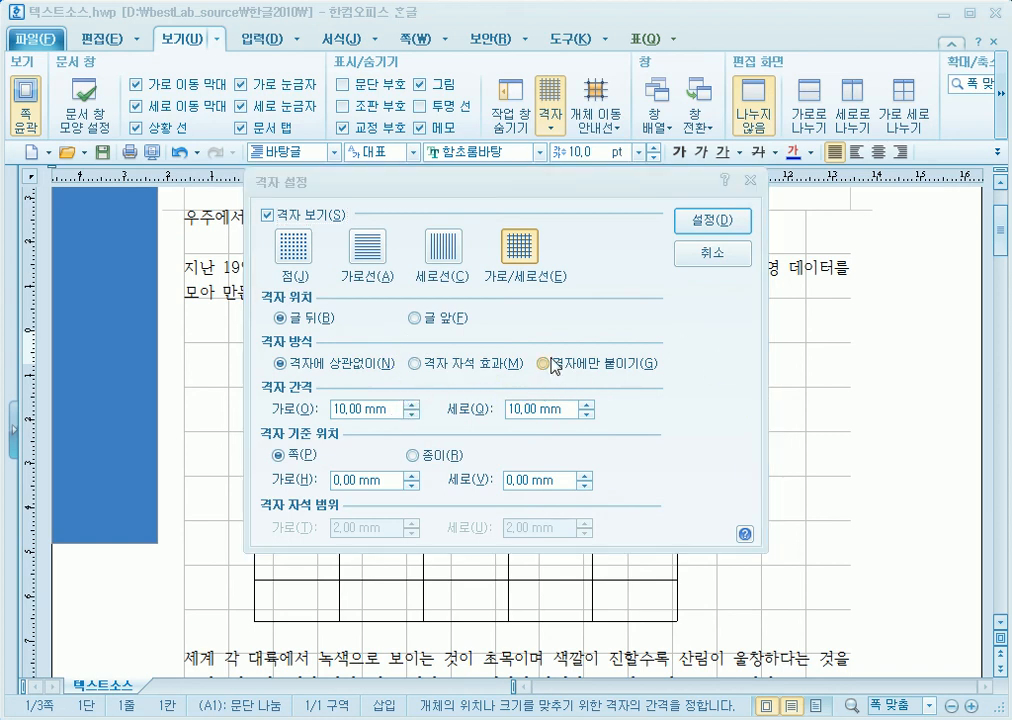
left_click(425, 375)
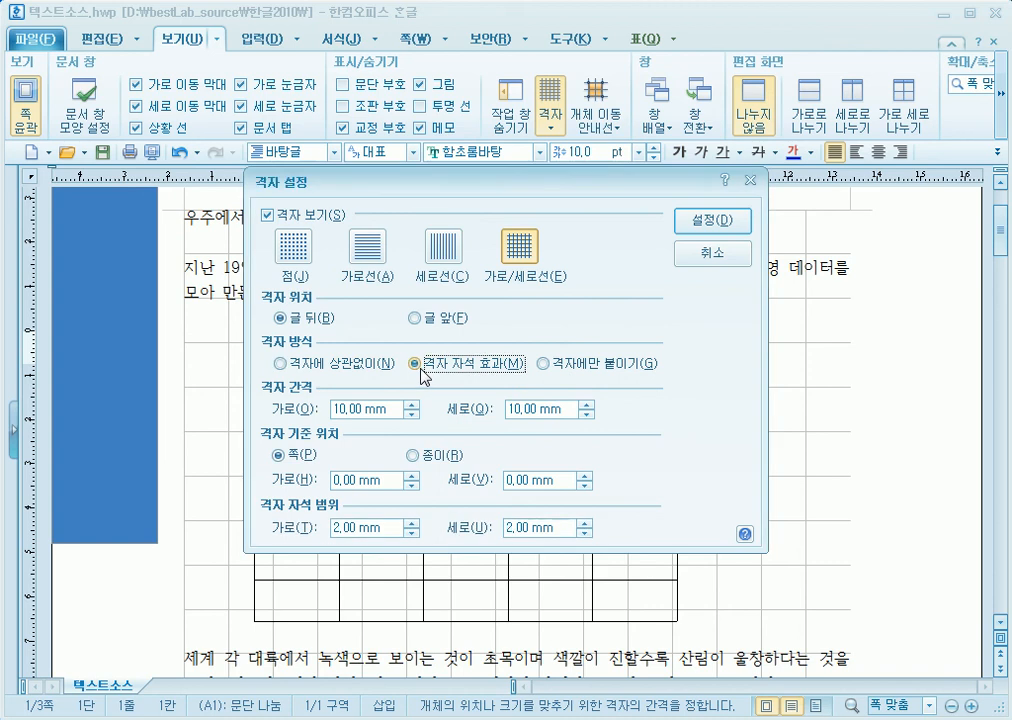
left_click(712, 222)
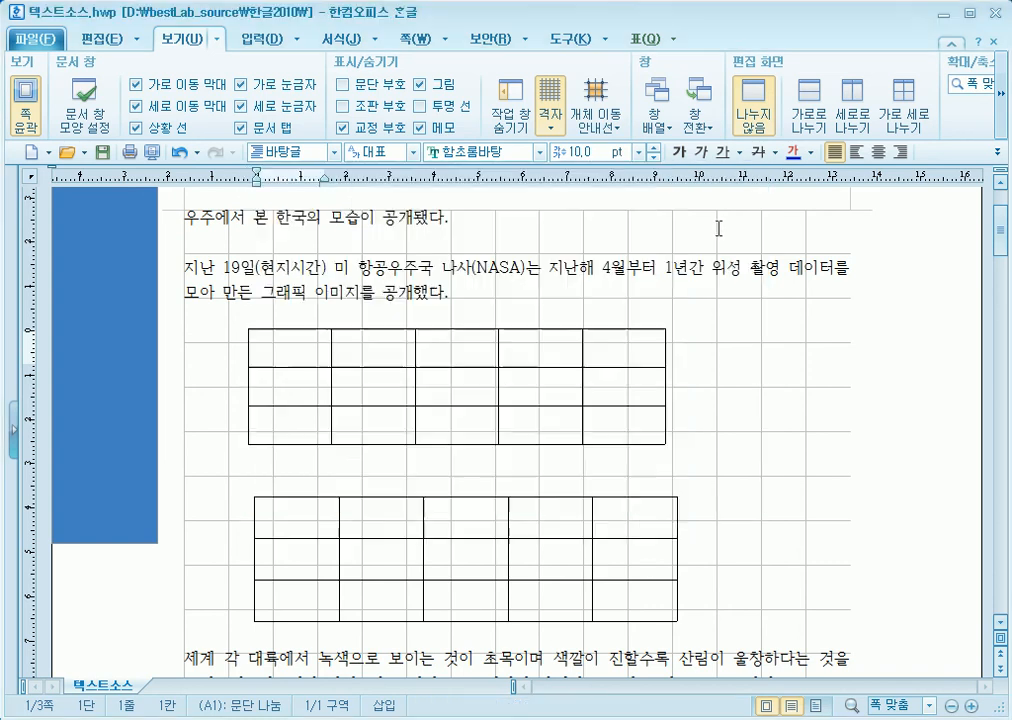
Step: Move the first table around and snap it to the grid lines at the 1 cm horizontal and 3 cm vertical ruler marks
left_click(625, 329)
left_click_drag(625, 328, 678, 313)
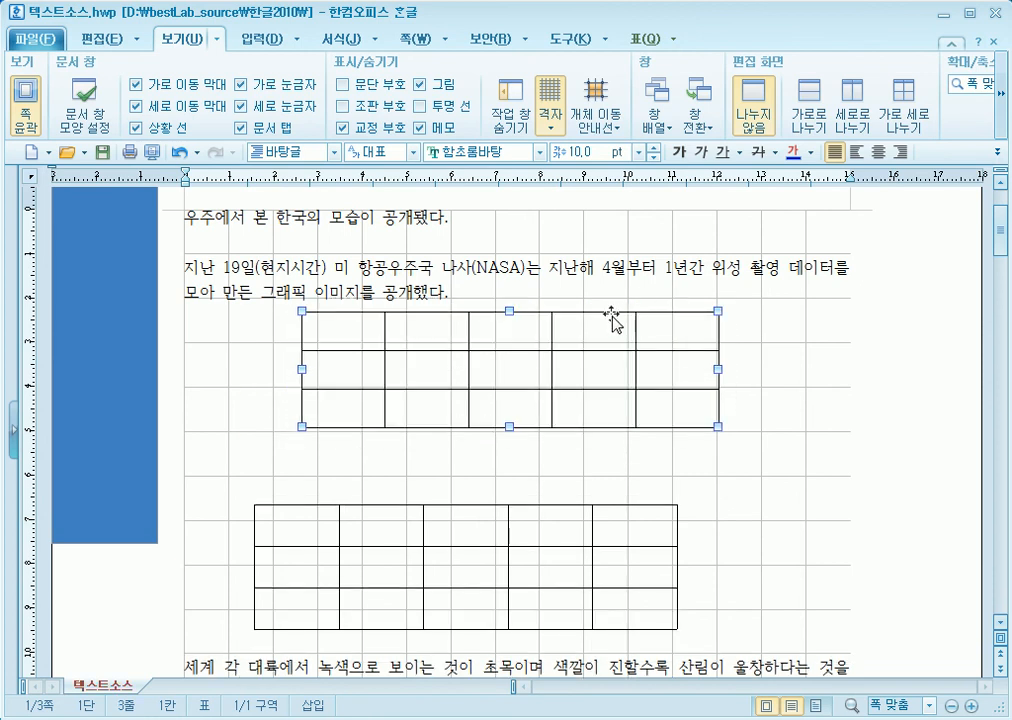
left_click_drag(338, 316, 278, 343)
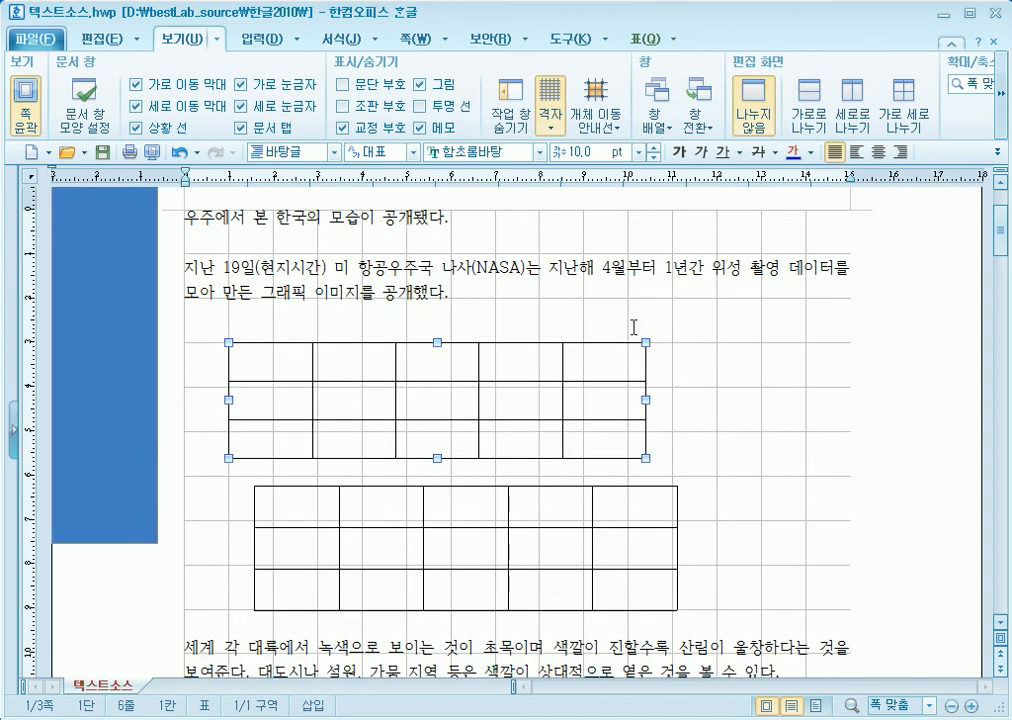
Step: Snap the second table to the grid lines at 1 cm horizontally and 6 cm vertically, nudging the first table slightly up
left_click(434, 488)
left_click_drag(404, 491, 387, 501)
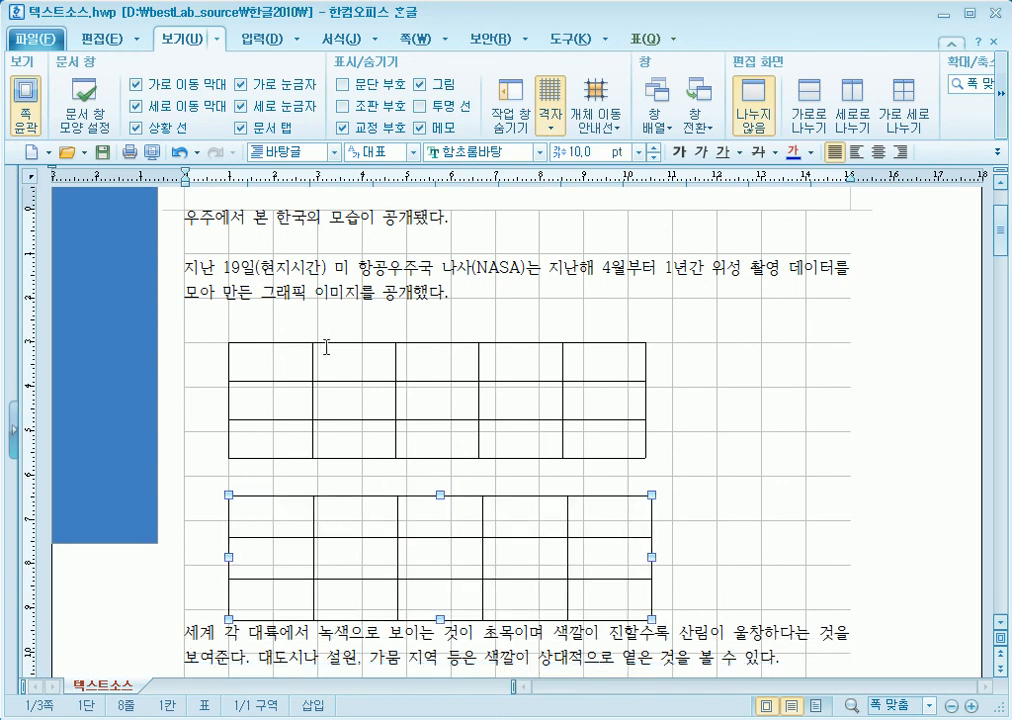
left_click_drag(326, 347, 323, 339)
left_click_drag(332, 515, 328, 478)
left_click(686, 434)
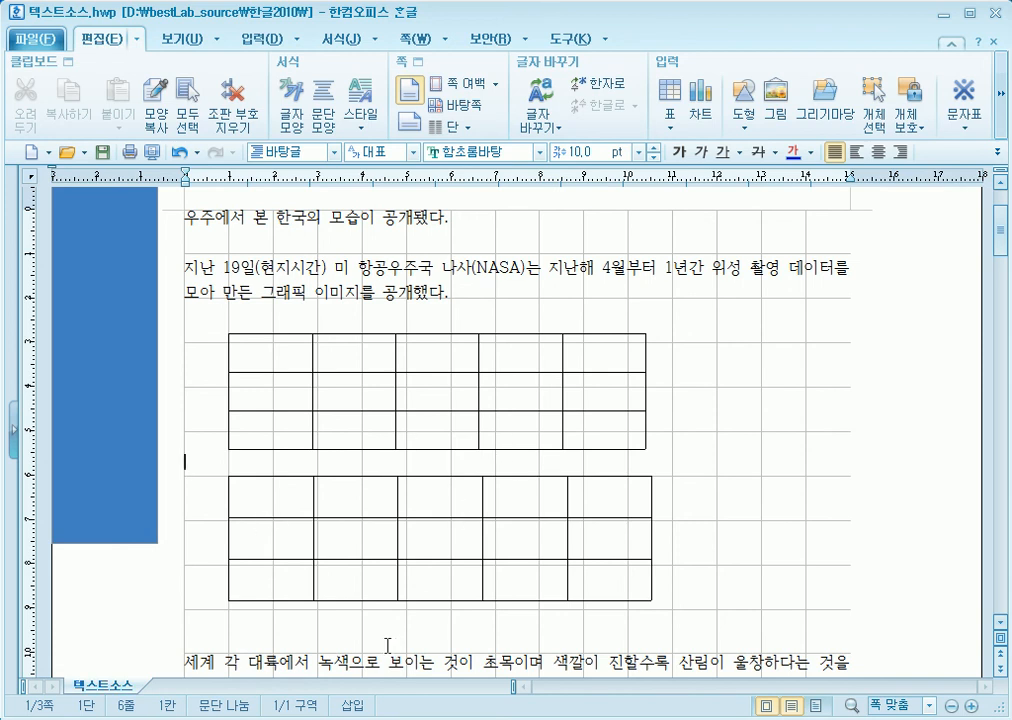
Step: Look over the text below the tables and check the current grid settings (격자 설정) without changing them
scroll(387, 645, "down", 3)
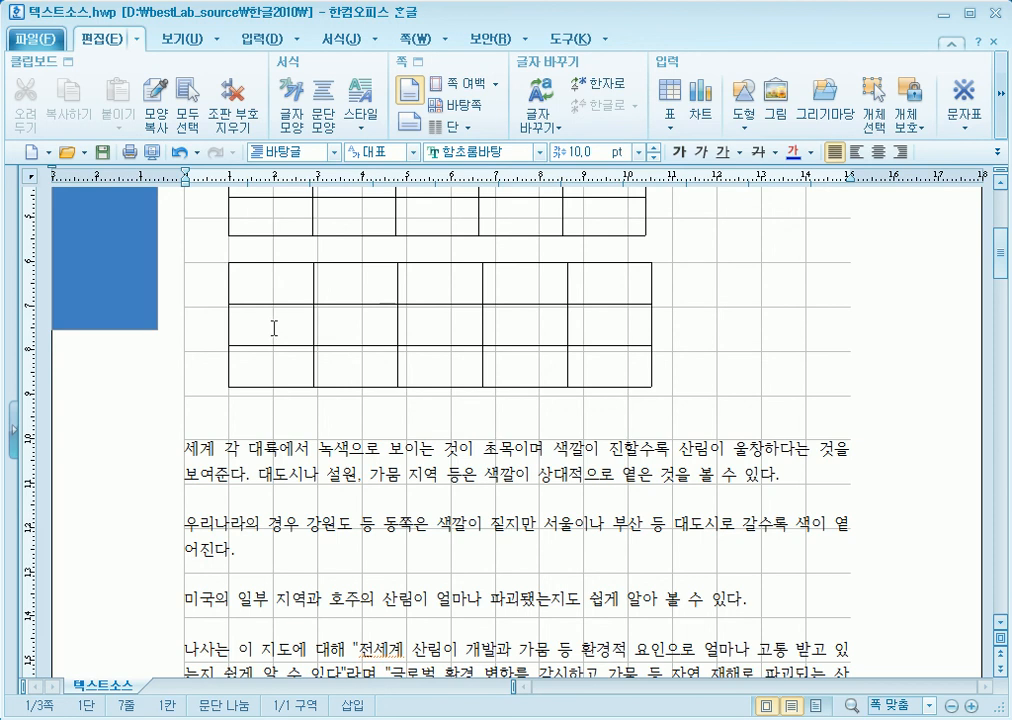
scroll(760, 498, "down", 3)
scroll(760, 498, "down", 2)
scroll(762, 483, "up", 6)
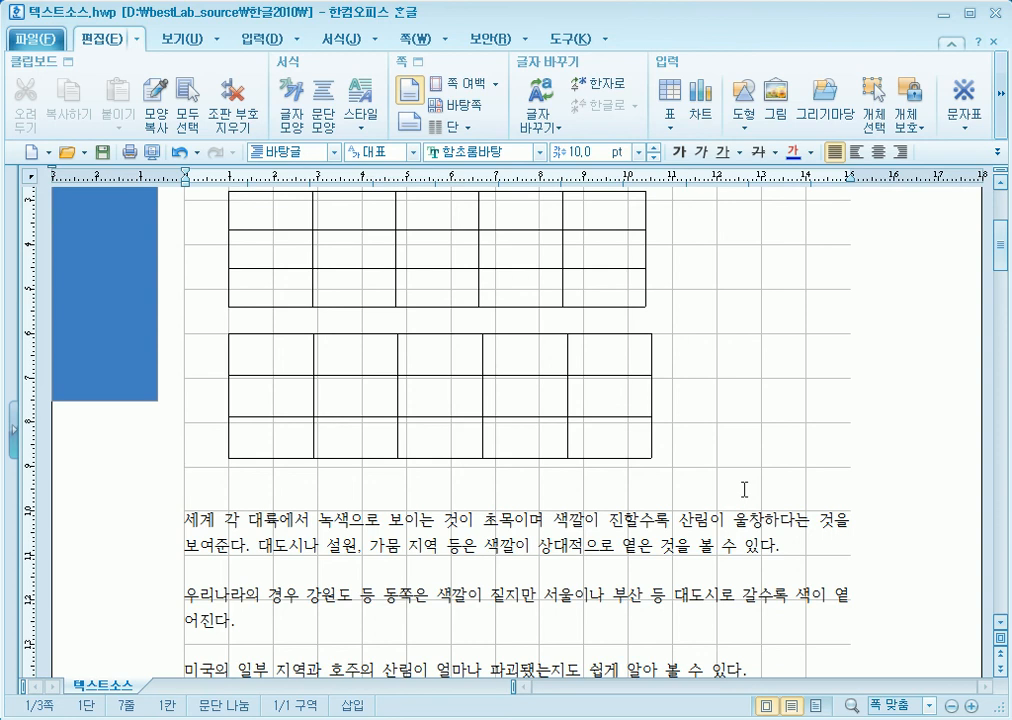
scroll(744, 489, "down", 1)
scroll(744, 489, "down", 1)
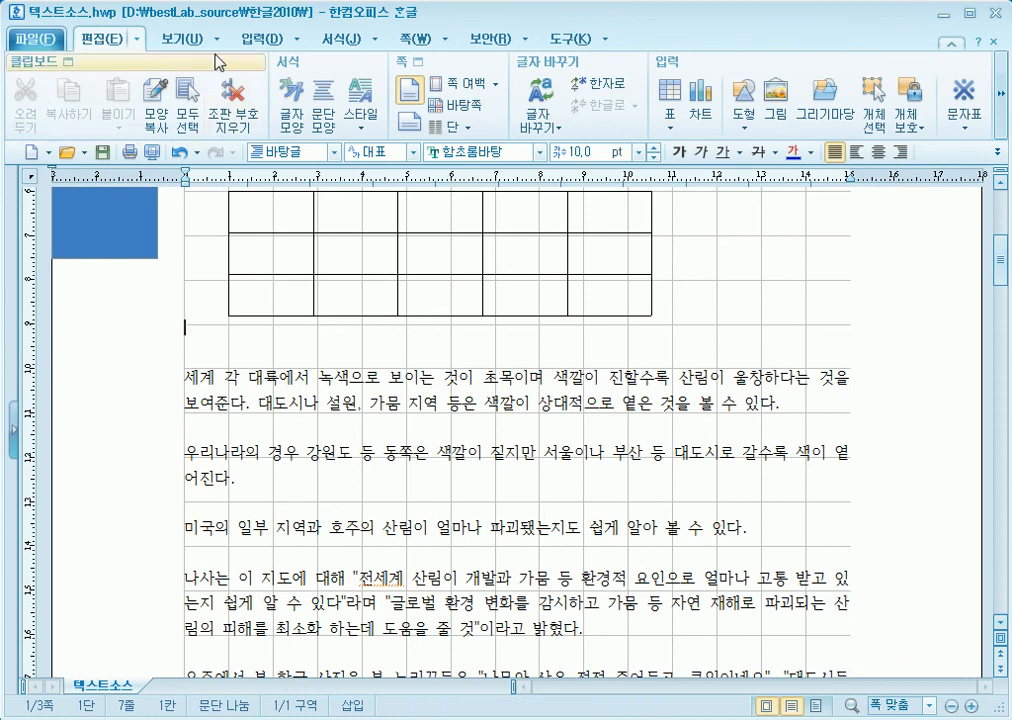
left_click(198, 40)
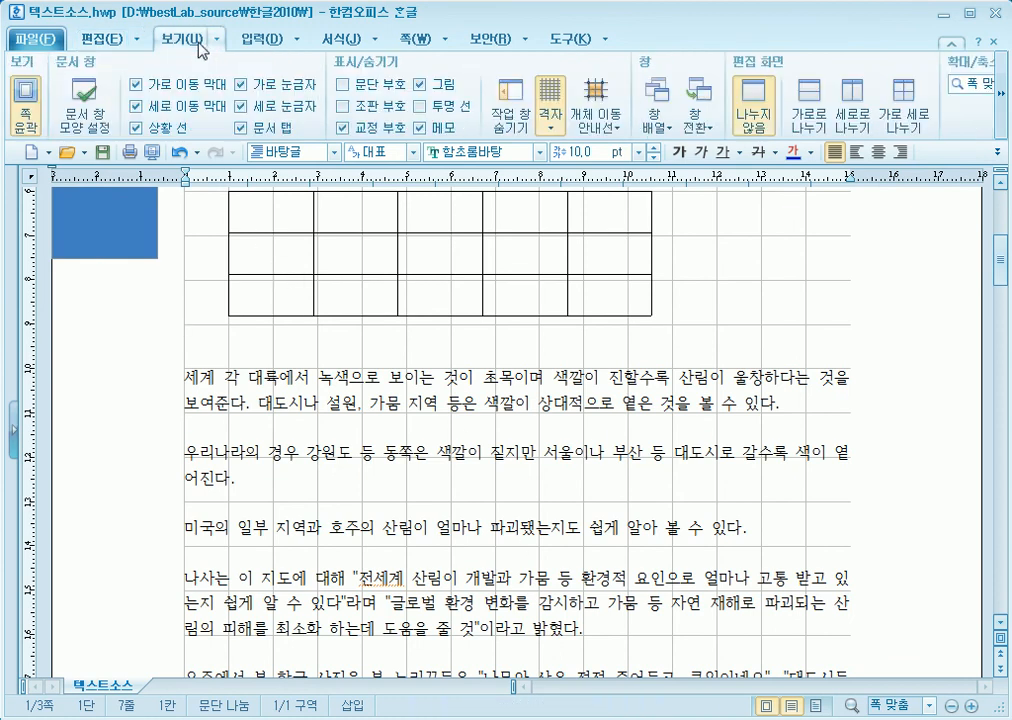
left_click(549, 127)
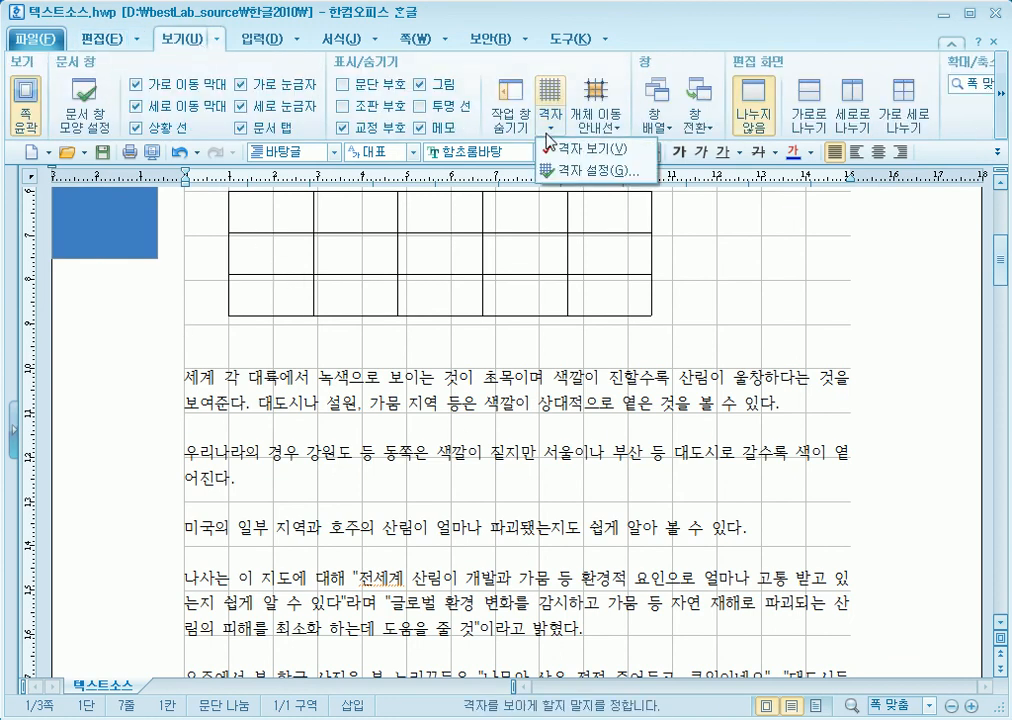
left_click(588, 171)
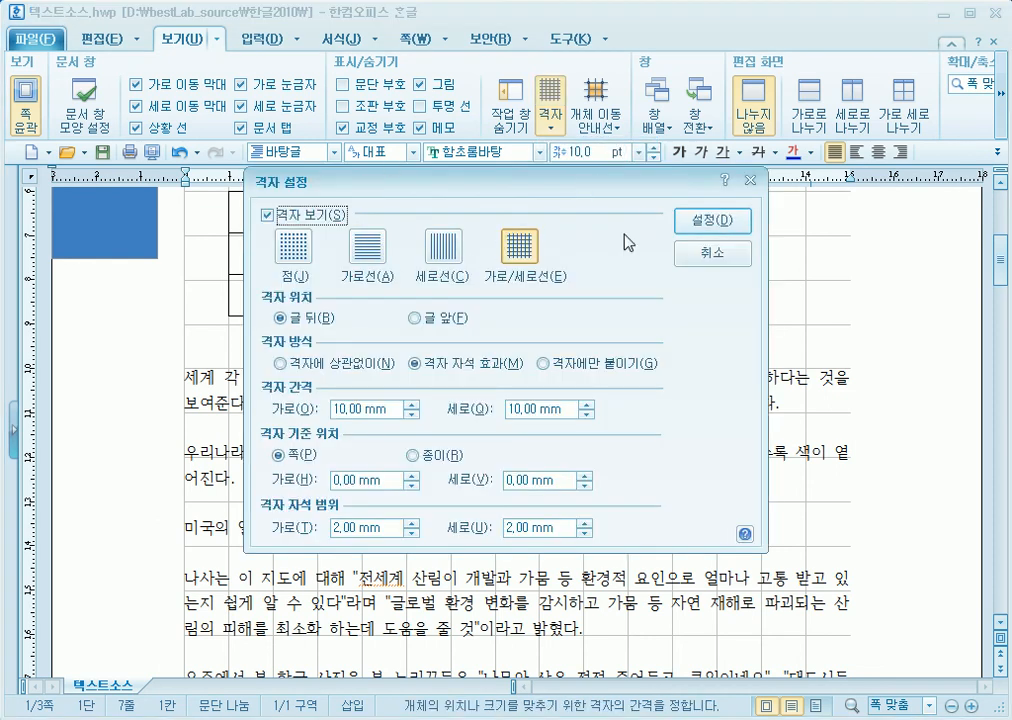
left_click(712, 252)
Step: Turn the grid display (격자 보기) off, on again and off once more
left_click(550, 120)
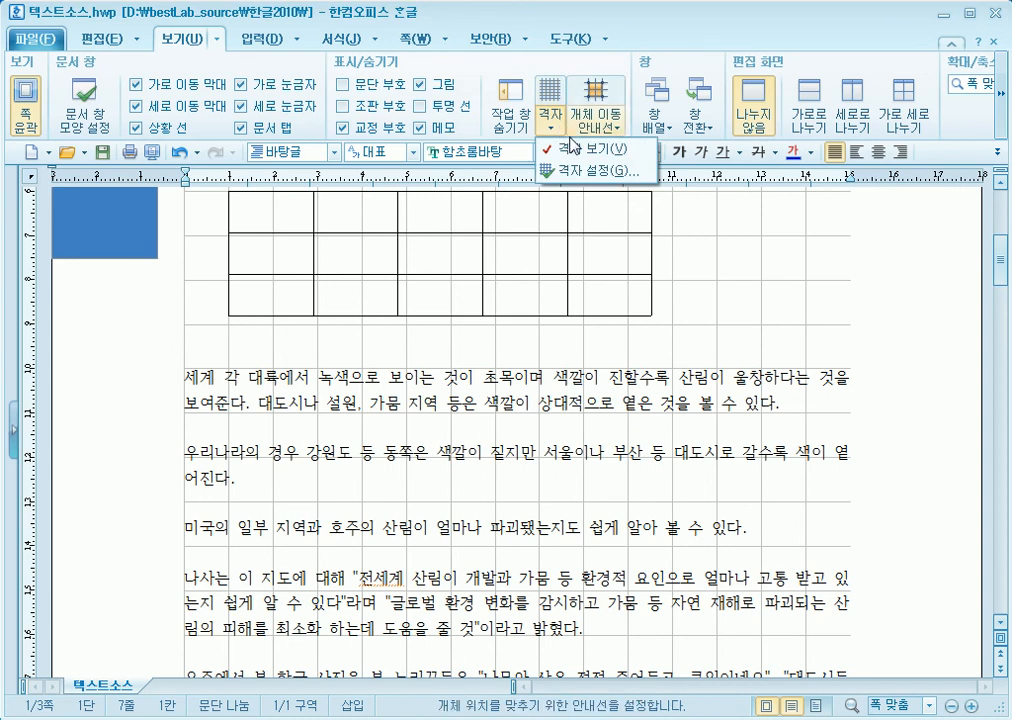
left_click(573, 160)
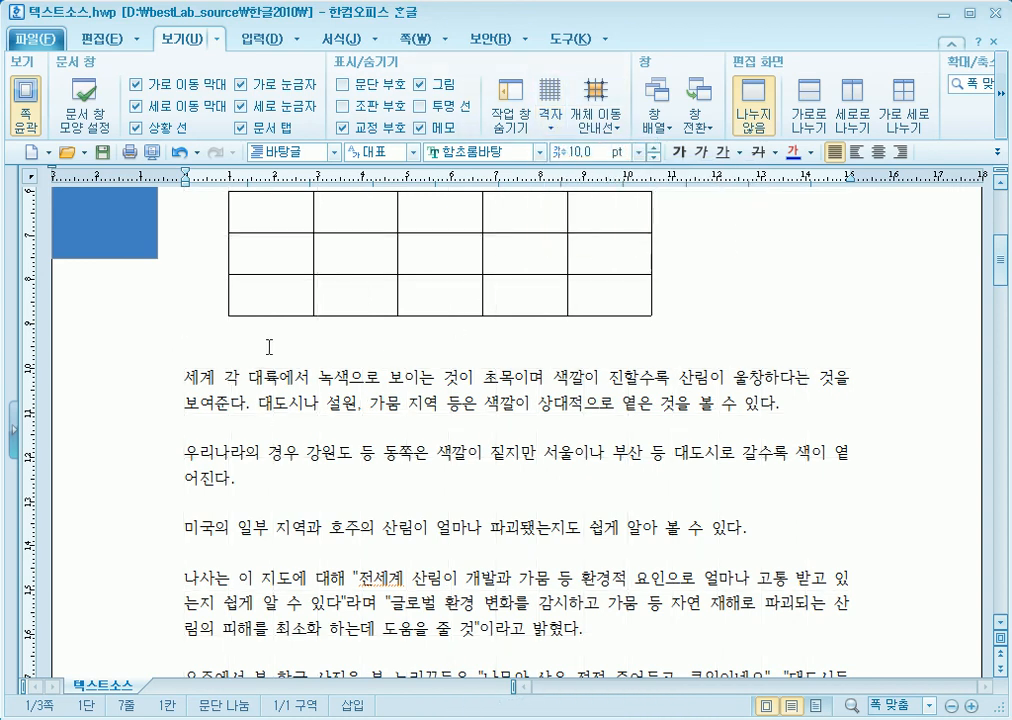
left_click(551, 130)
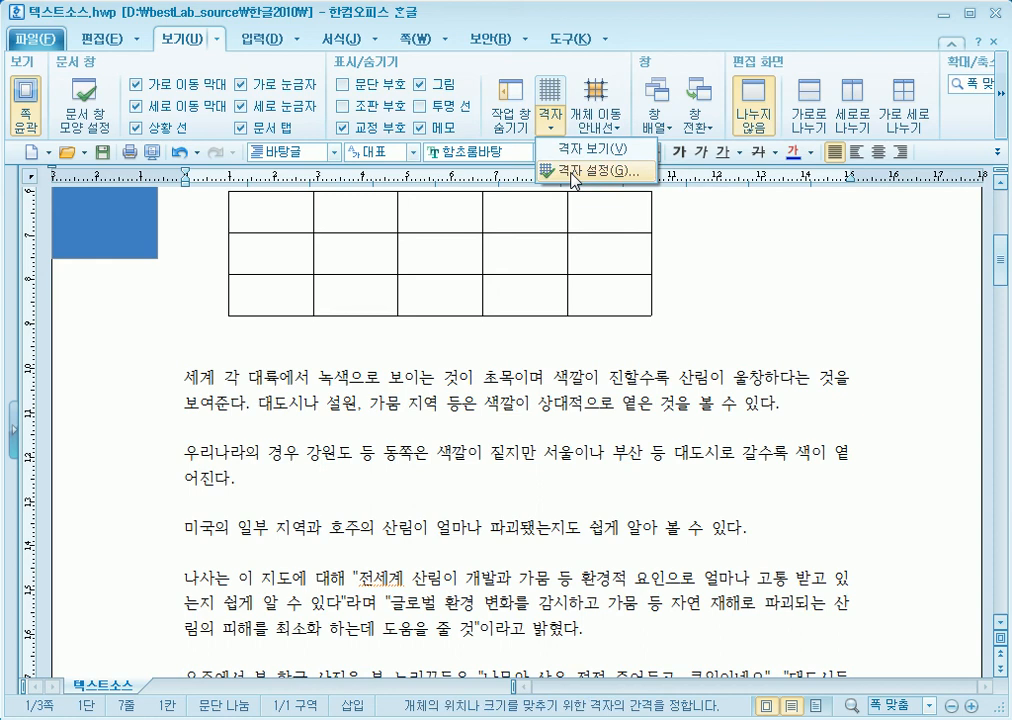
left_click(573, 156)
left_click(553, 129)
left_click(572, 154)
Step: Open the grid settings (격자 설정)
left_click(550, 128)
left_click(576, 174)
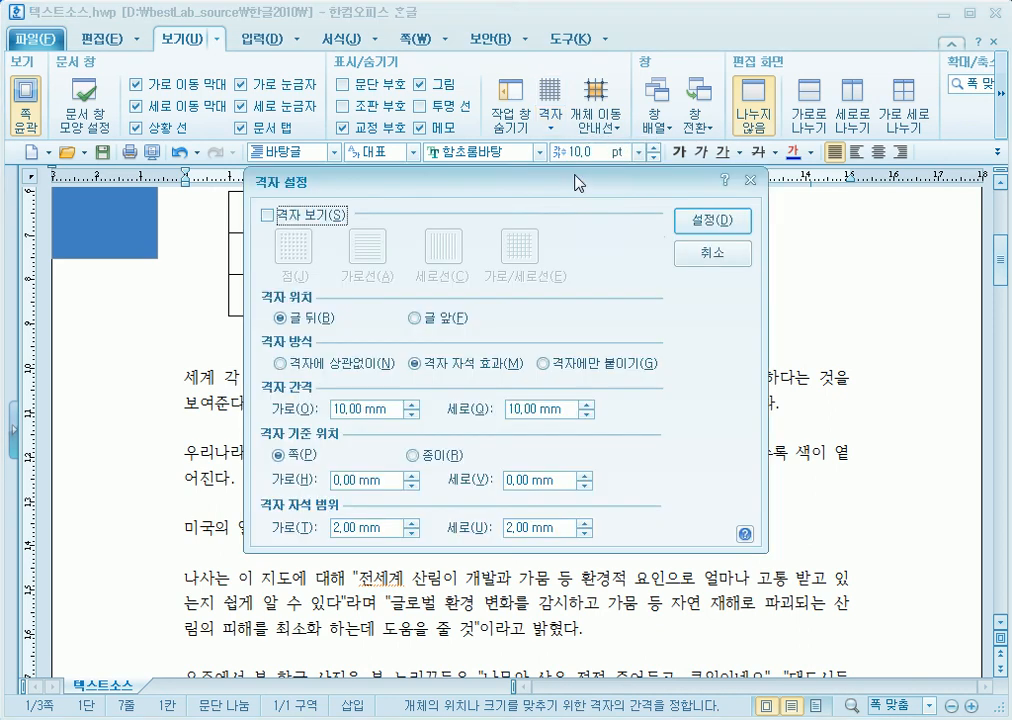